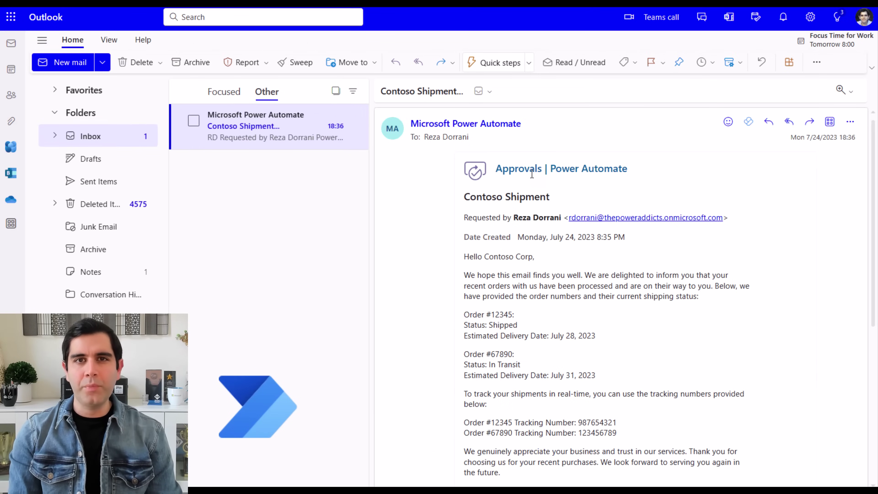
Change the second order's status to In Transition in the Contoso Shipment approval text and submit the approval.
scroll(558, 274, "down", 5)
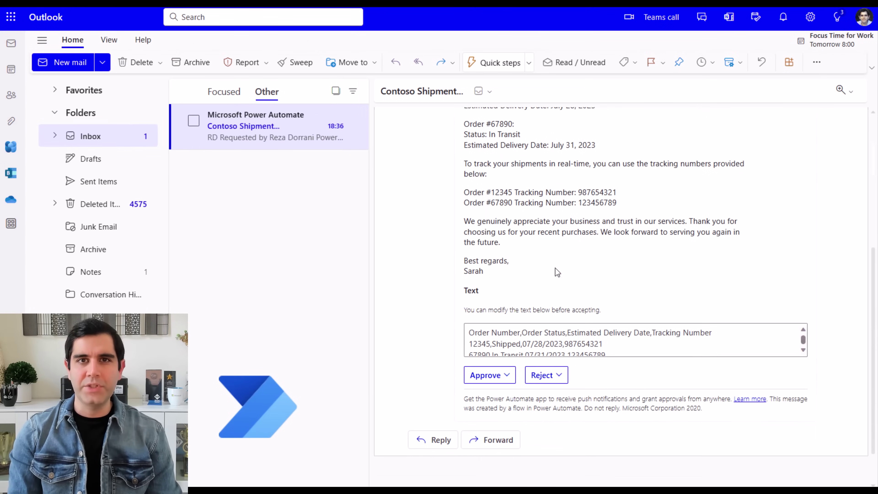
type("ion")
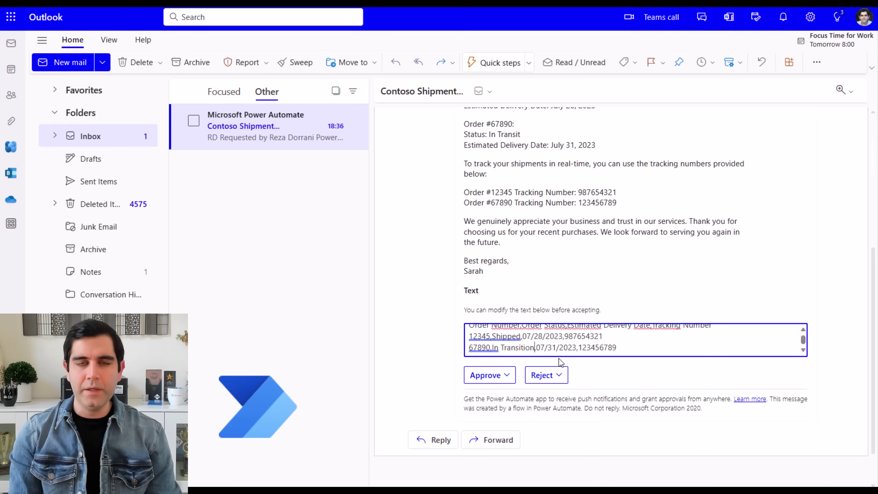
left_click(502, 372)
left_click(504, 287)
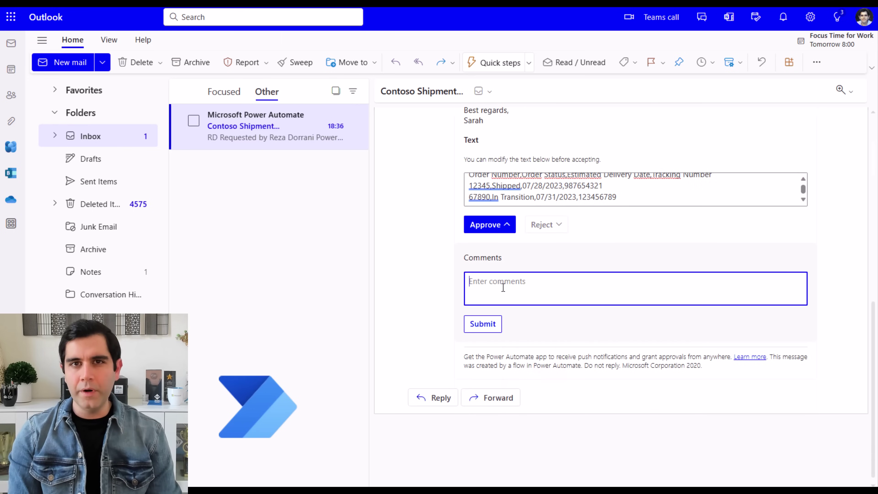
left_click(481, 324)
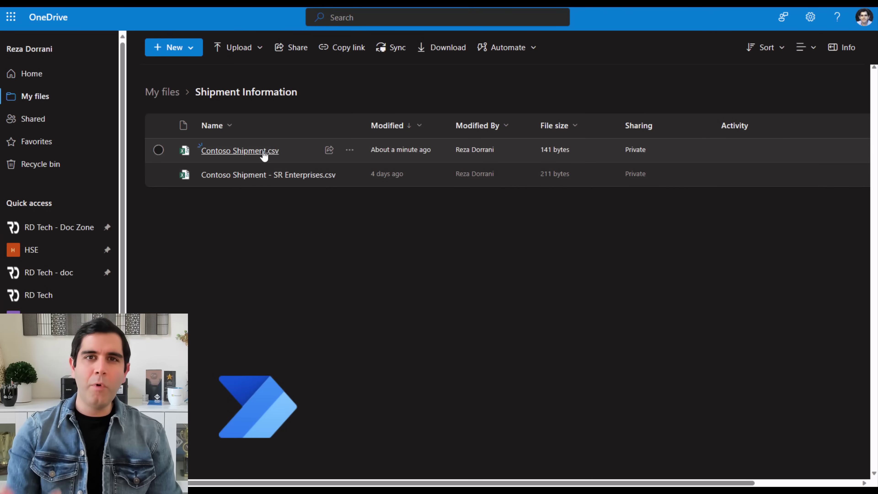
Switch to OneDrive and open Contoso Shipment.csv from the Shipment Information folder.
left_click(264, 152)
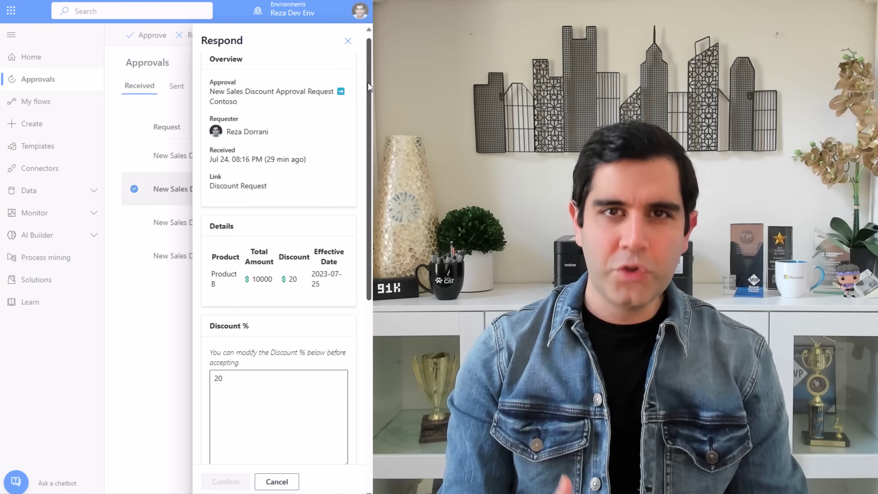
In the Contoso sales discount approval response, set Discount % to 25 and Effective Date to 2023-07-28.
left_click_drag(370, 85, 370, 224)
left_click(257, 136)
key("BackSpace")
type("5")
left_click(269, 300)
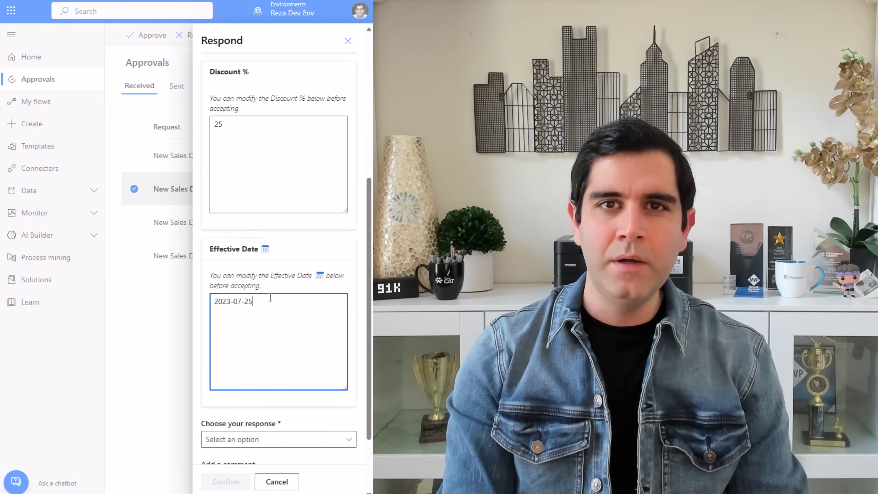
key("BackSpace")
type("8")
Choose Approve as the response to the discount request and confirm it.
scroll(314, 375, "down", 3)
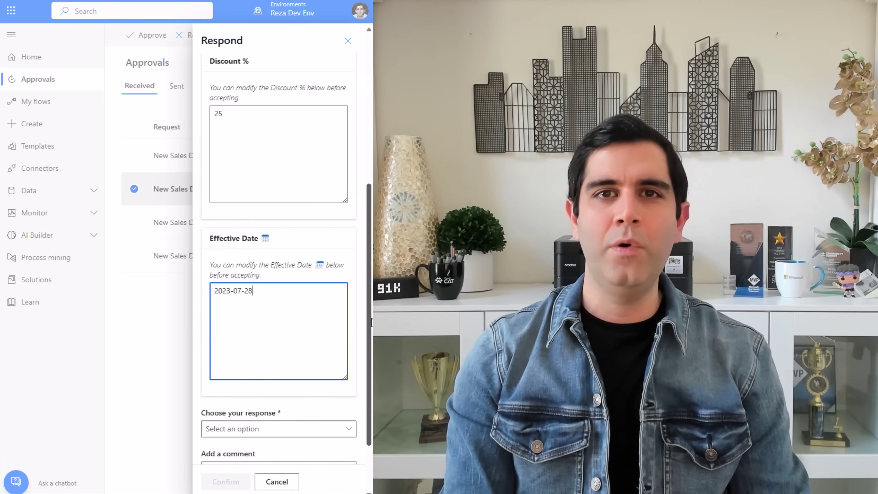
left_click(244, 350)
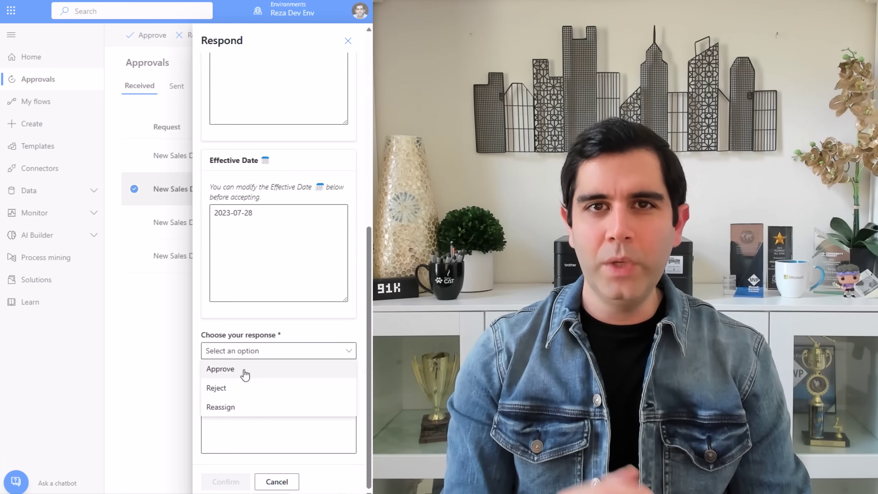
left_click(231, 367)
left_click(230, 483)
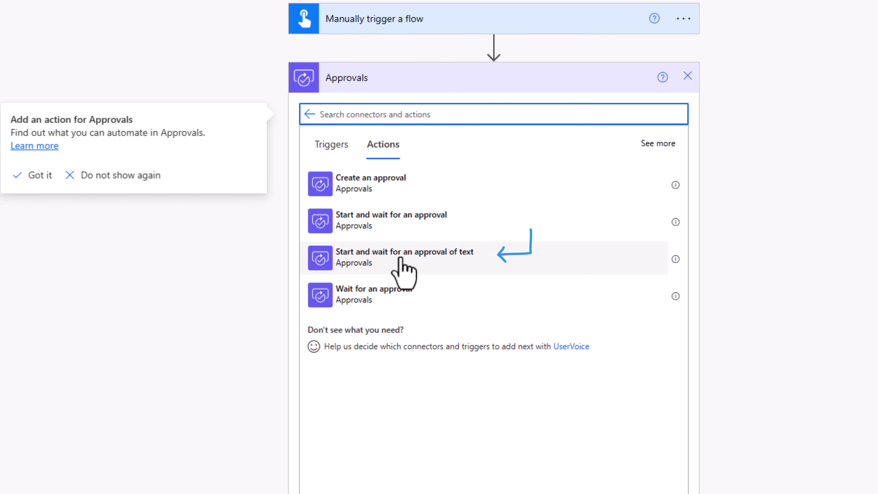
Add the Start and wait for an approval of text action and title it Sample Approval Task.
left_click(447, 264)
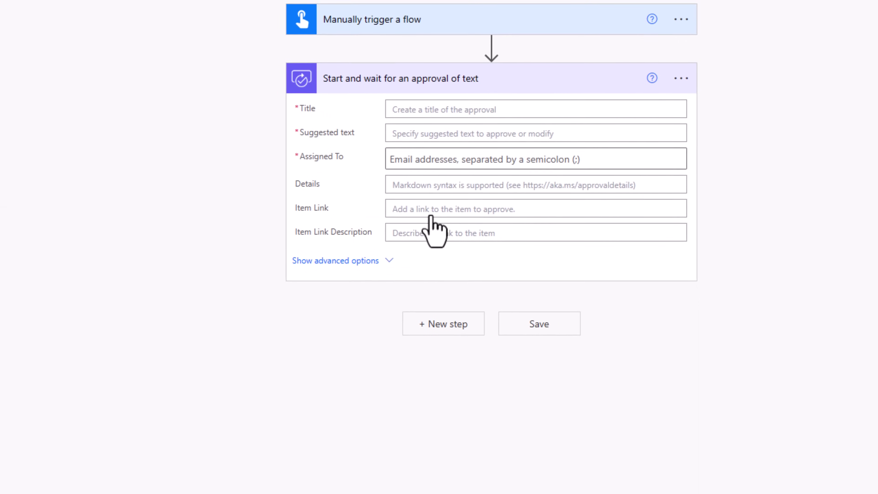
left_click(291, 138)
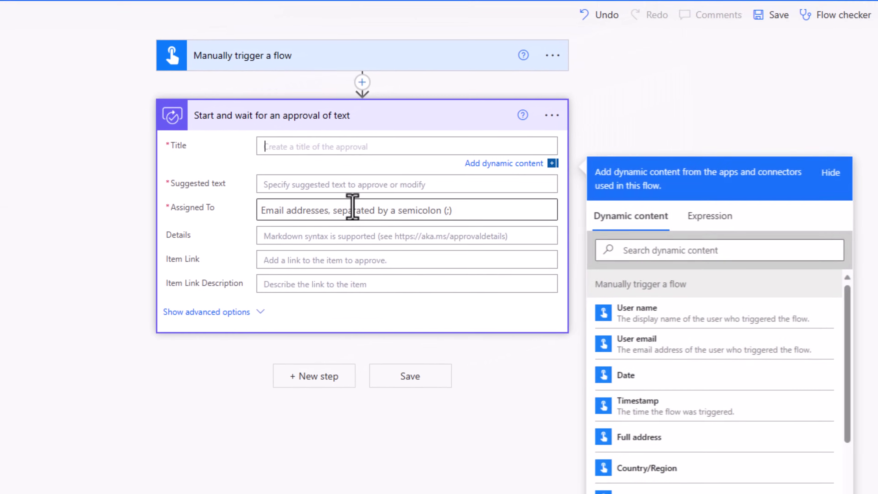
type("Sample Approval Task")
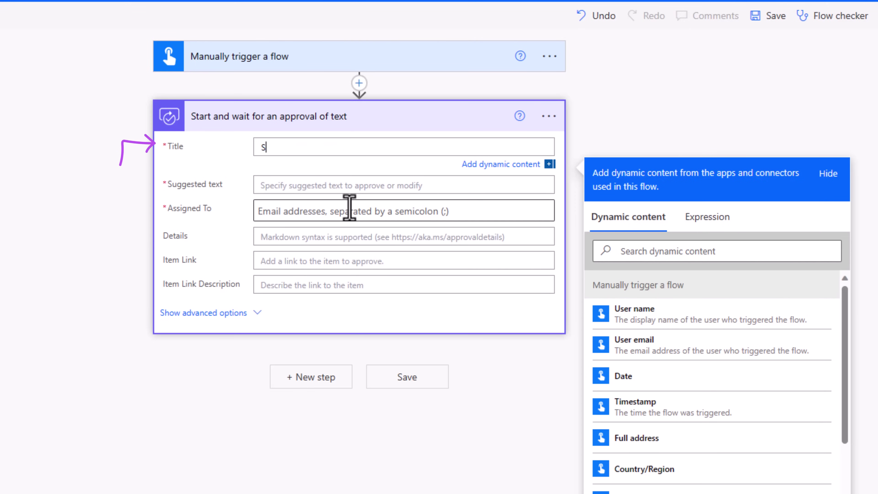
Assign the approval to the suggested approver and set its details to Test Approval.
left_click(291, 202)
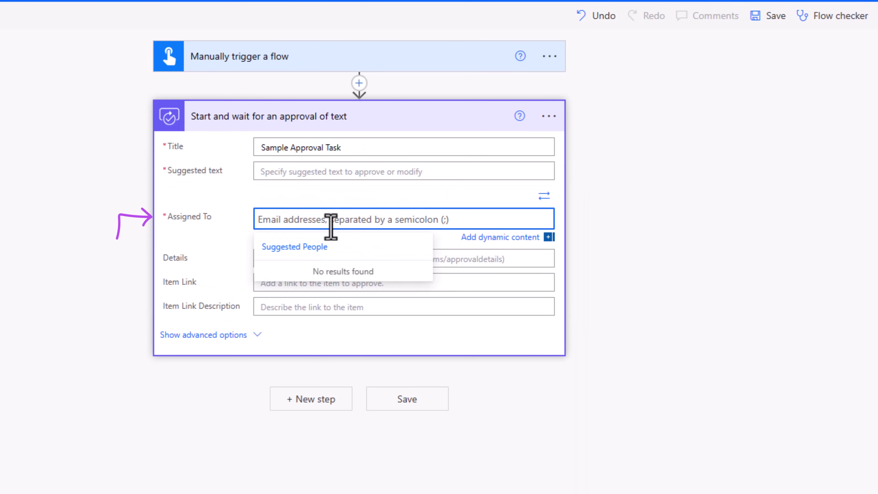
type("rdorran")
left_click(351, 277)
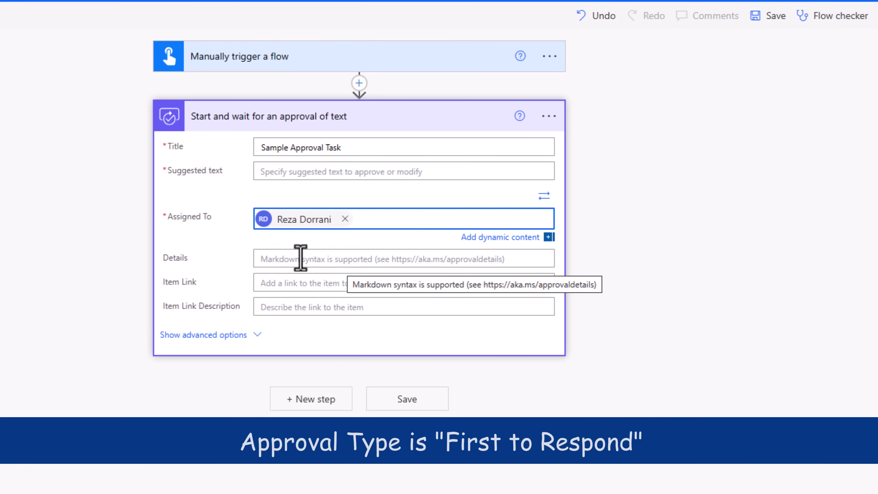
left_click(300, 257)
type("Test Approval")
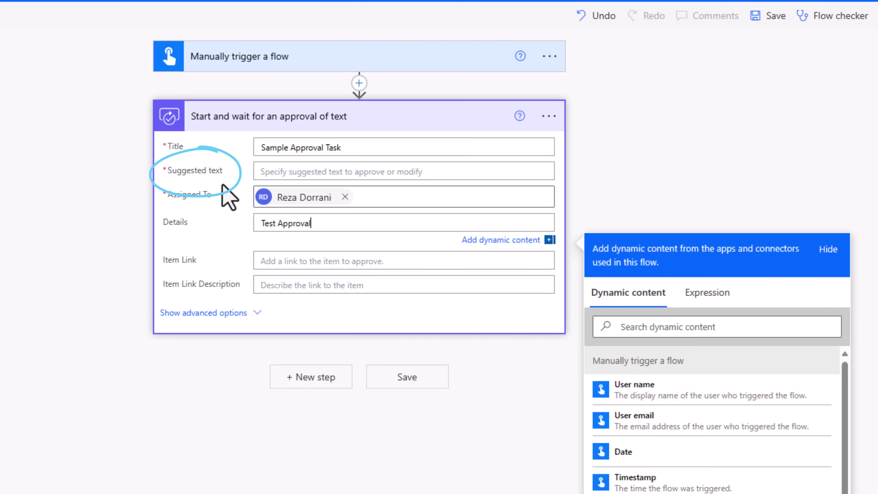
Set the approval's suggested text to Microsoft Flow.
left_click(273, 173)
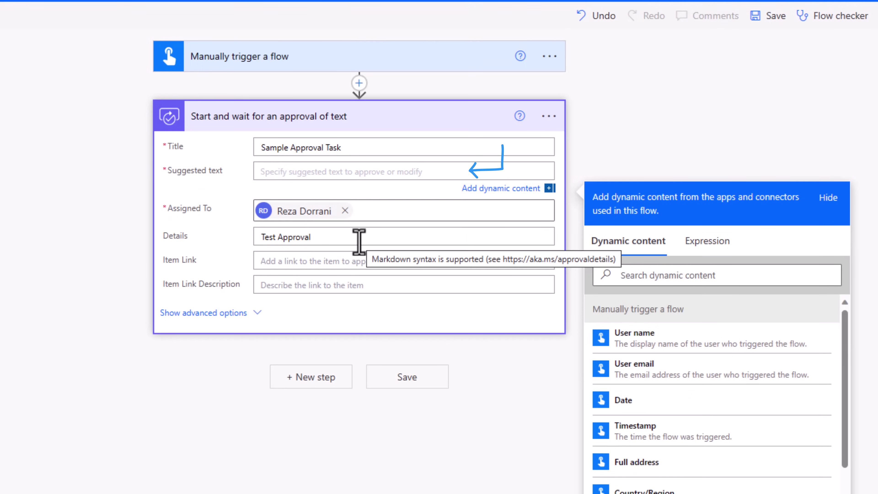
type("Microsoft Flow")
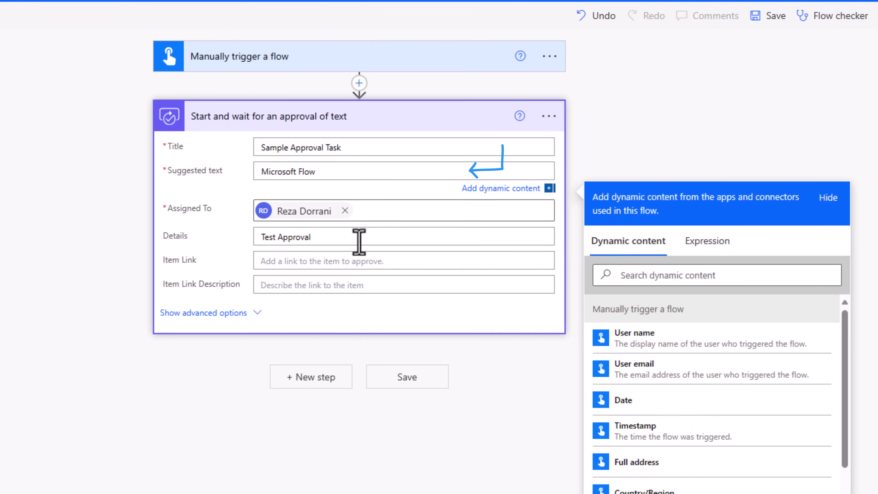
left_click(234, 189)
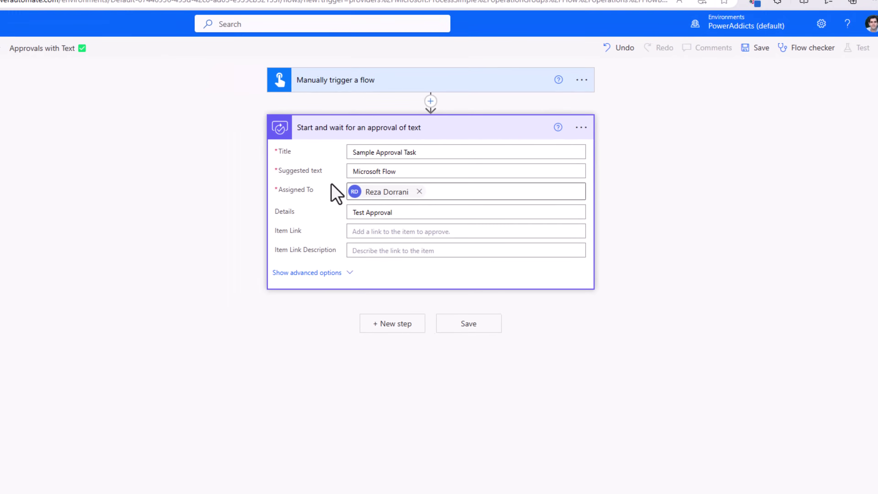
Save the flow, run a manual test, and expand the approval action in the run.
left_click(756, 47)
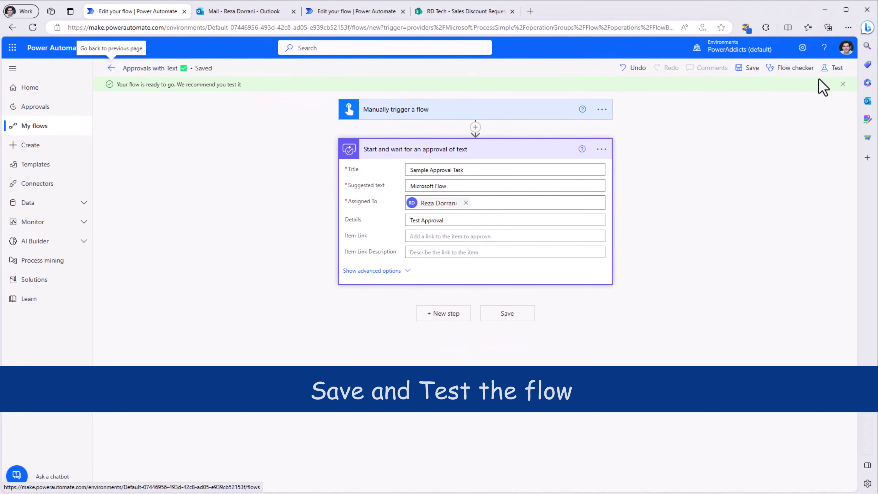
left_click(834, 69)
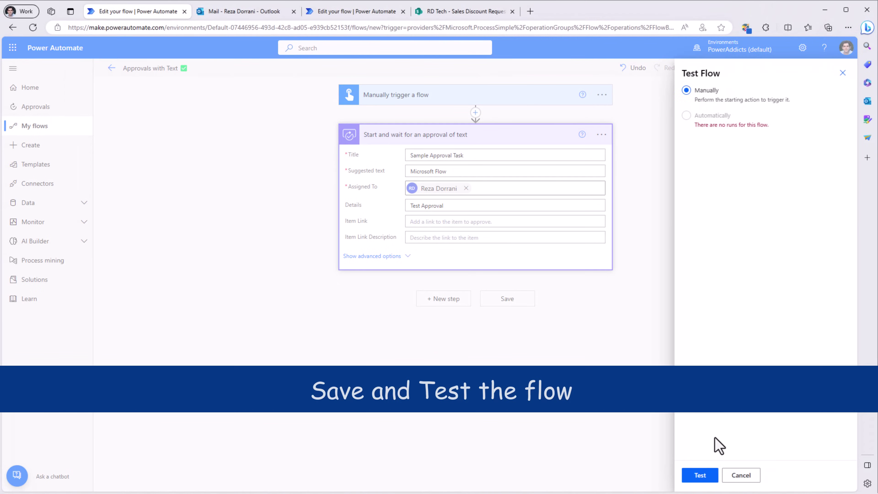
left_click(700, 475)
left_click(730, 475)
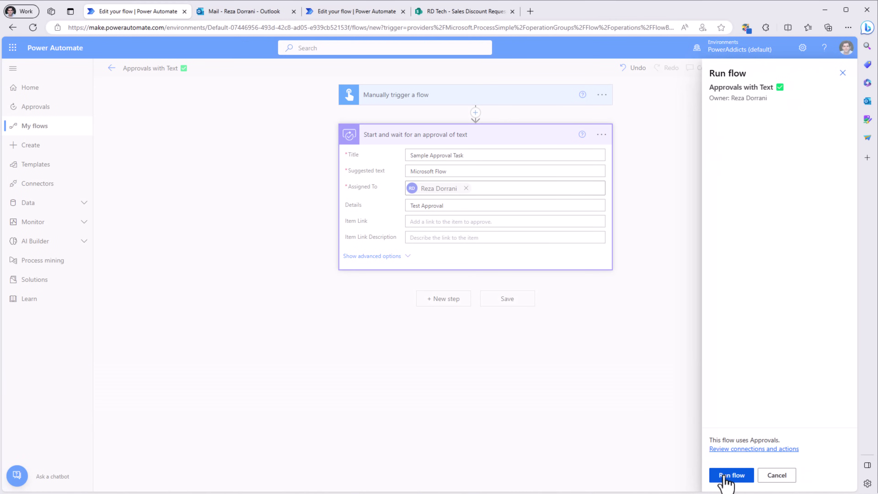
left_click(729, 475)
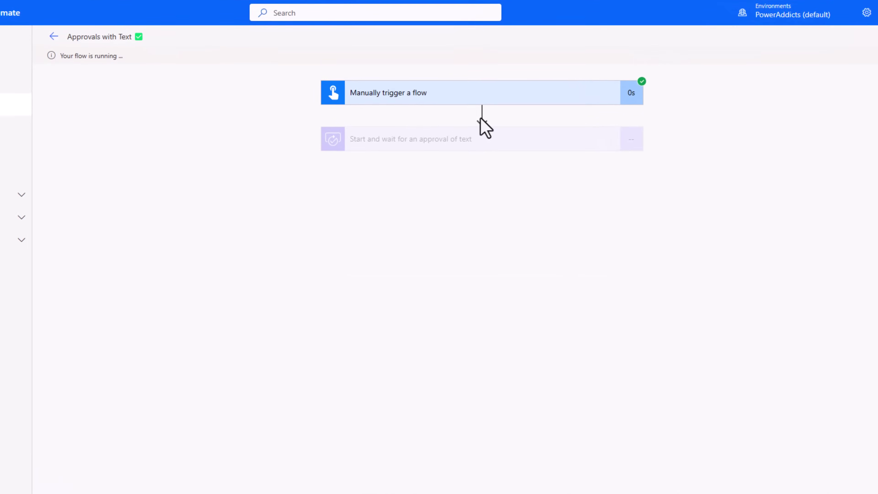
left_click(468, 159)
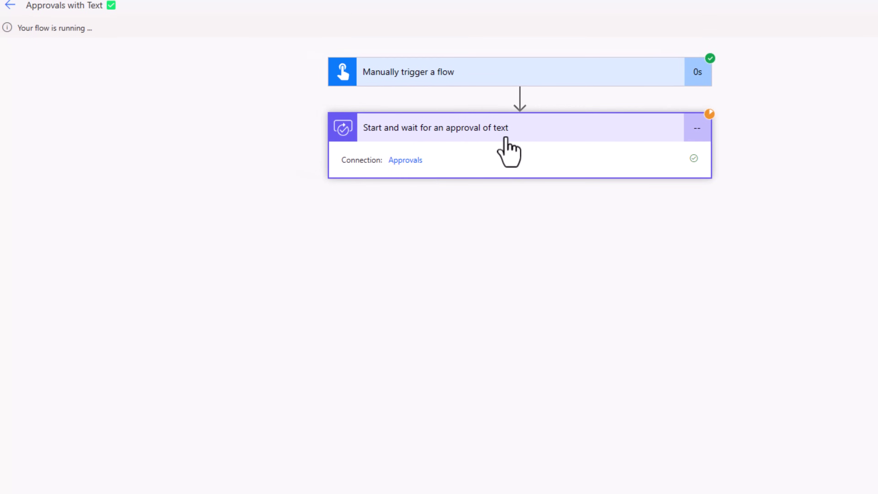
Open the received approvals and start an approve response for Sample Approval Task.
left_click(34, 73)
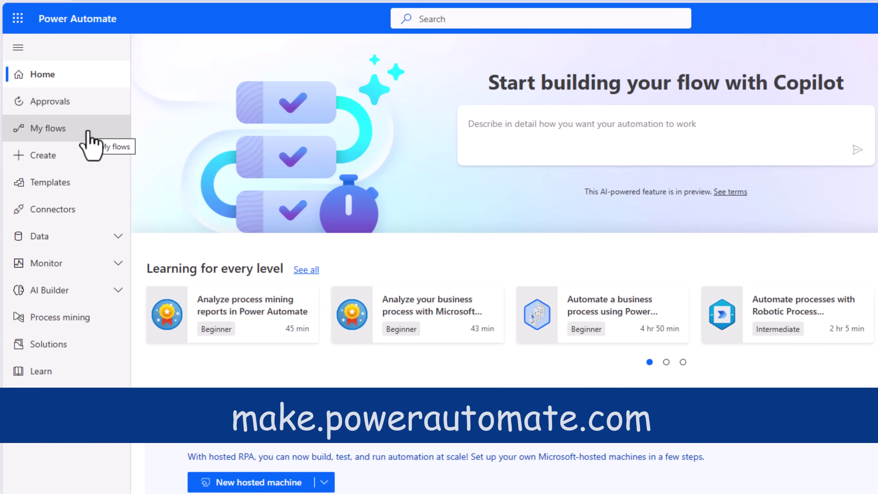
left_click(79, 111)
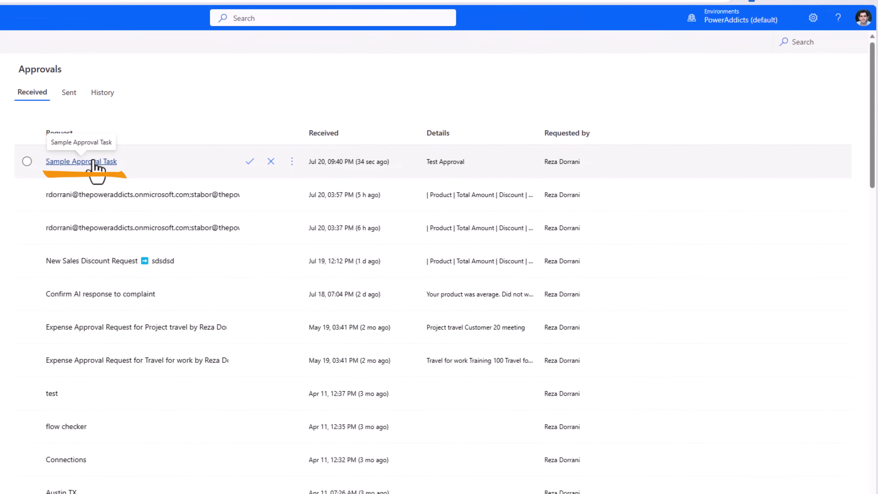
left_click(250, 162)
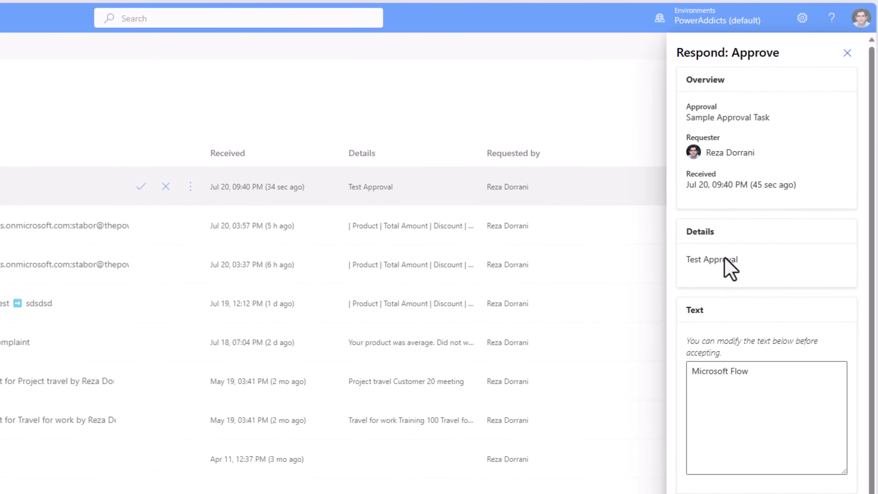
Clear the suggested text in the approval response and undo the deletion.
scroll(726, 269, "down", 2)
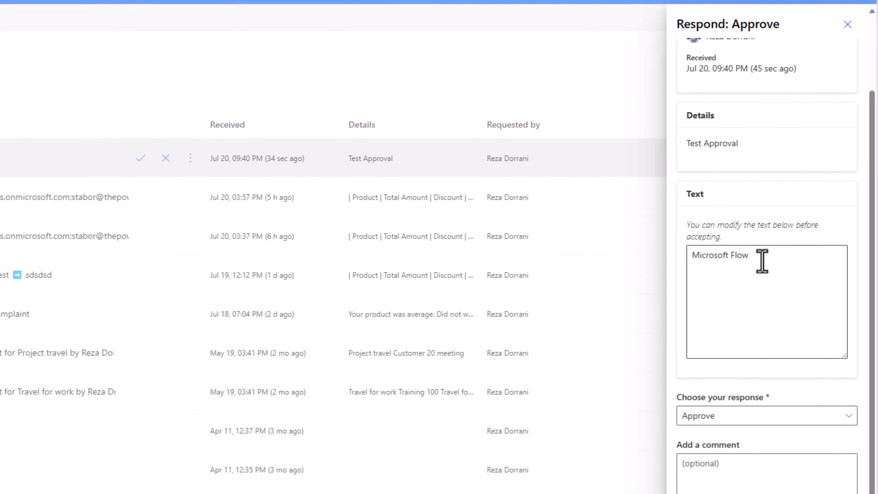
left_click_drag(762, 225, 669, 232)
key("BackSpace")
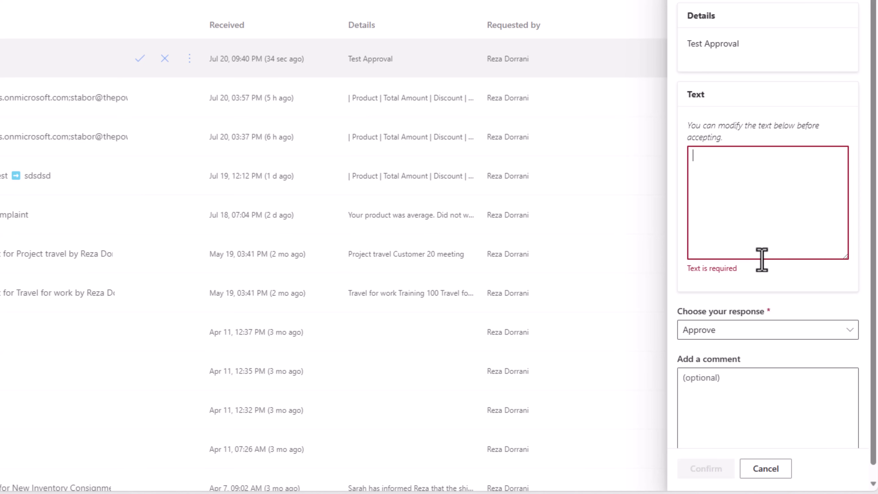
key("ctrl+z")
left_click(722, 164)
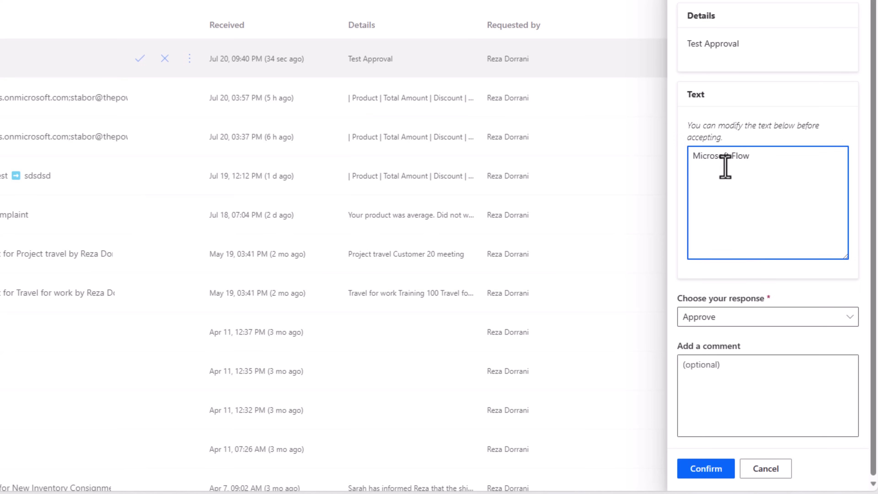
Replace the suggested text with Power Automate and confirm the approval.
left_click_drag(726, 167, 680, 163)
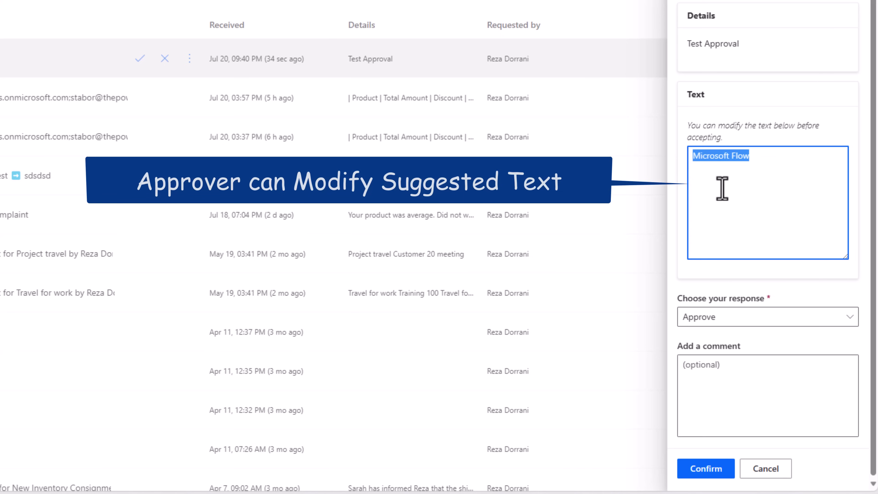
type("Power Automate")
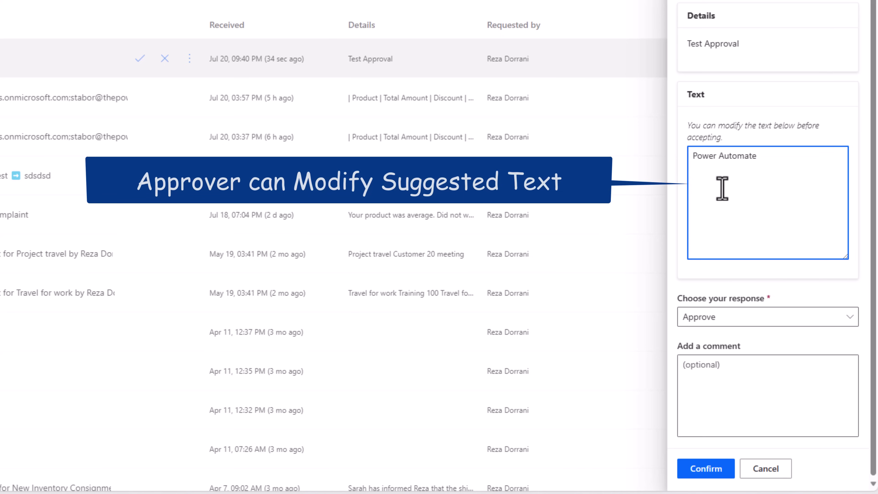
left_click(709, 468)
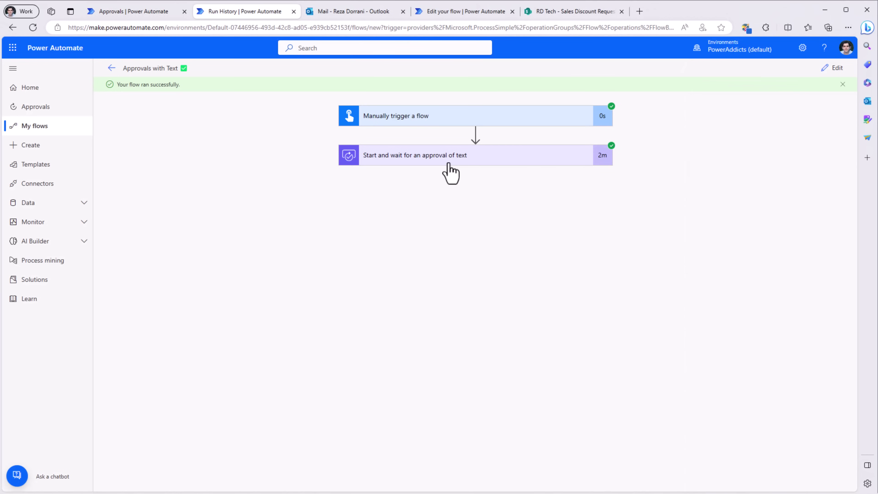
Expand the approval action in the flow run and examine its outputs, including the accepted text.
left_click(450, 159)
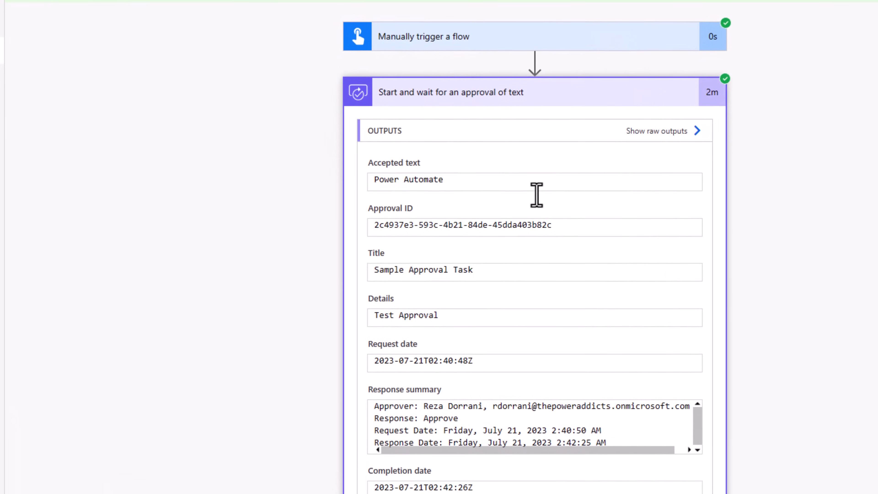
scroll(425, 249, "down", 3)
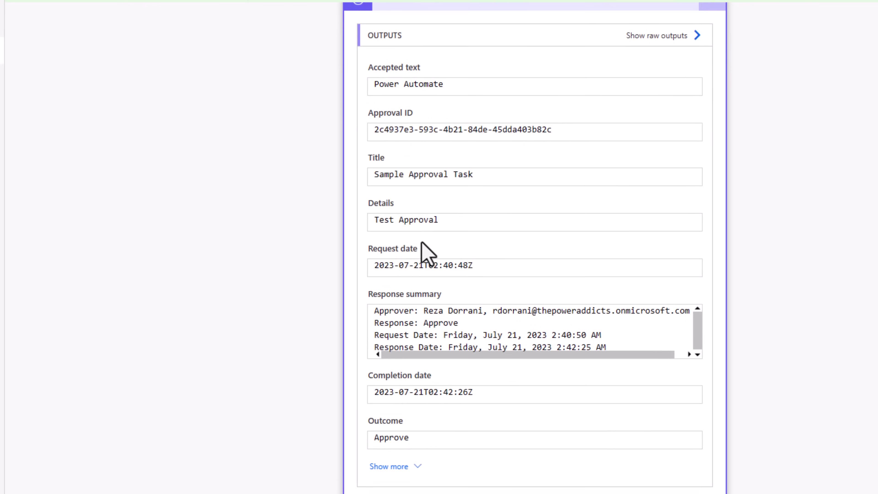
scroll(425, 249, "up", 3)
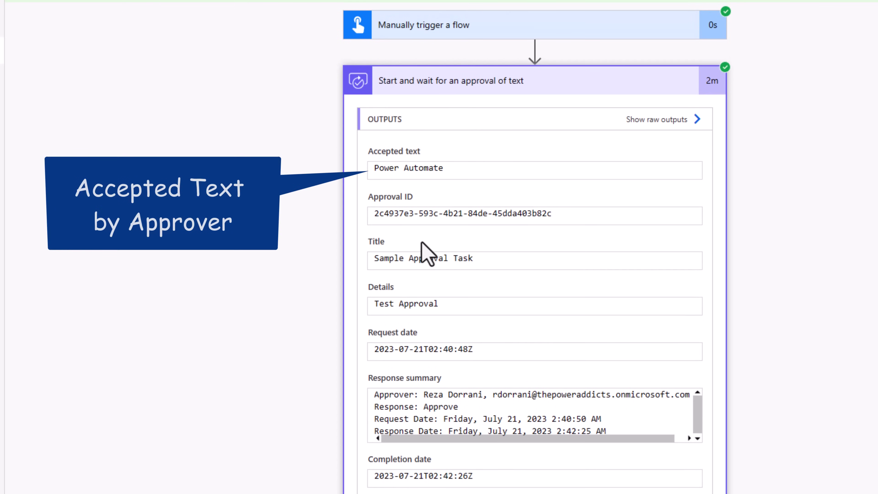
Check the accepted text value in the approval action's outputs.
left_click_drag(363, 155, 434, 162)
left_click(434, 168)
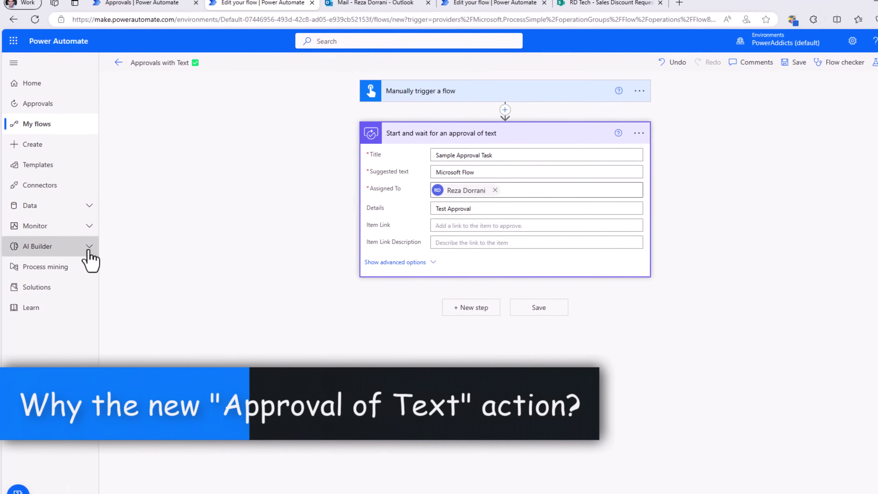
Explore AI Builder's text models and open the GPT text generation model.
left_click(89, 252)
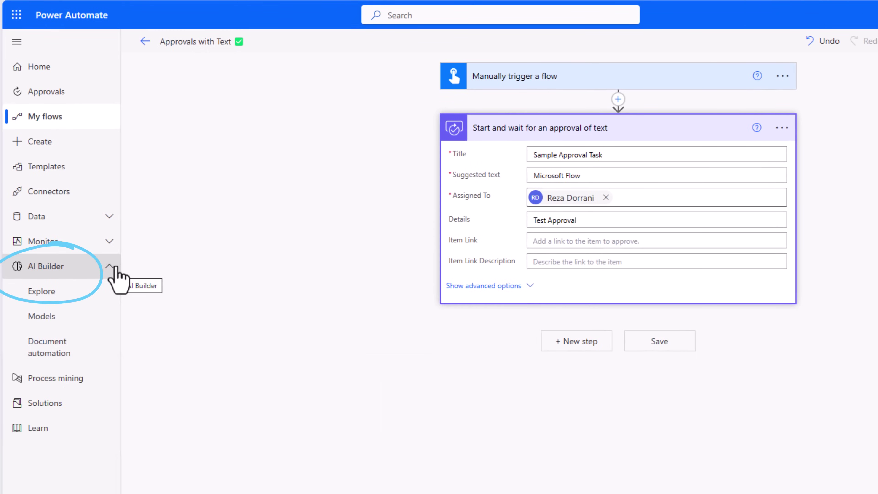
left_click(100, 297)
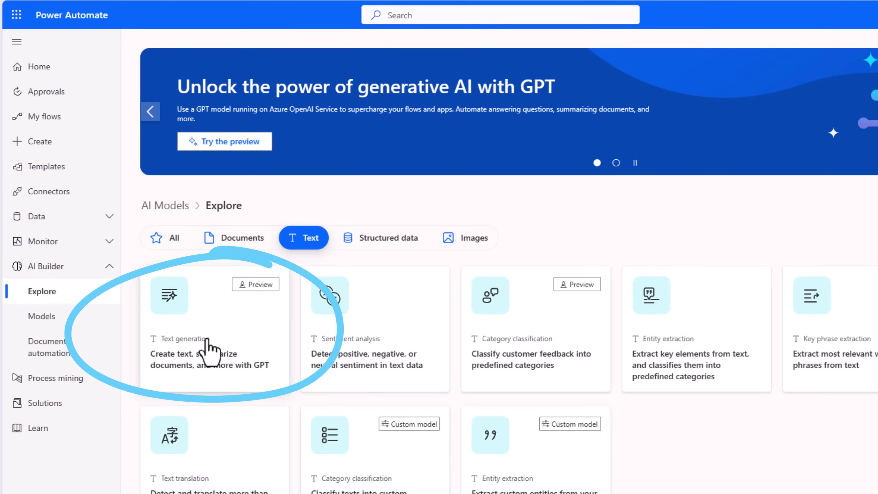
left_click(206, 346)
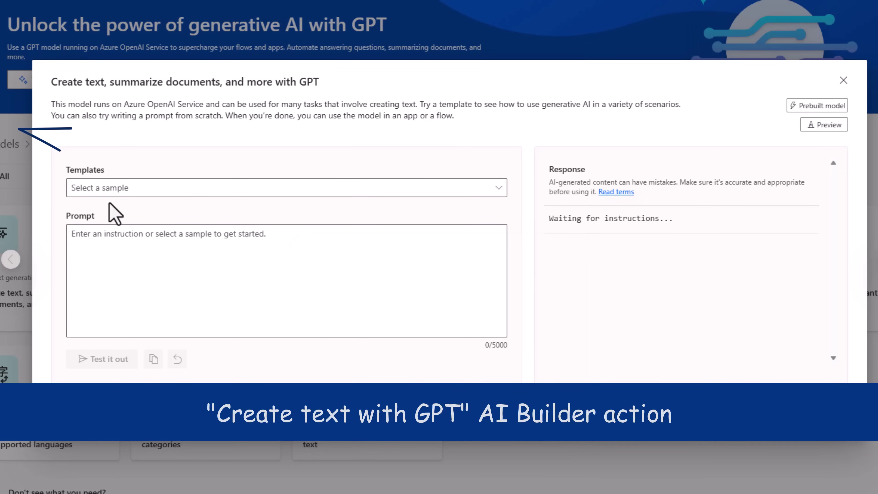
Load the Extract information from text template into the prompt and test it with its sample content.
left_click(108, 193)
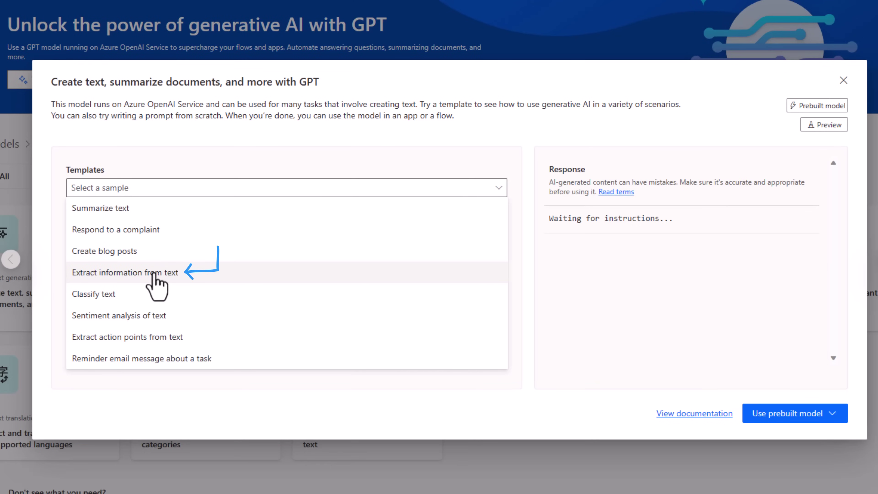
left_click(155, 273)
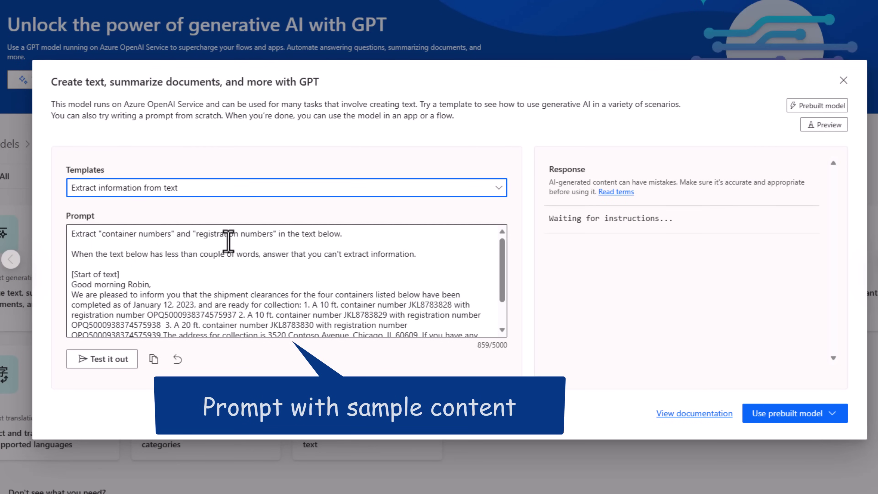
scroll(212, 268, "down", 3)
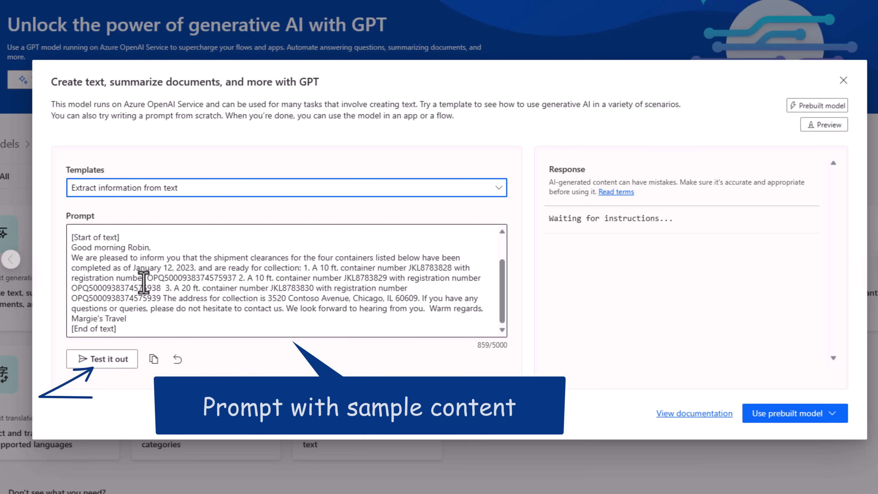
left_click(118, 359)
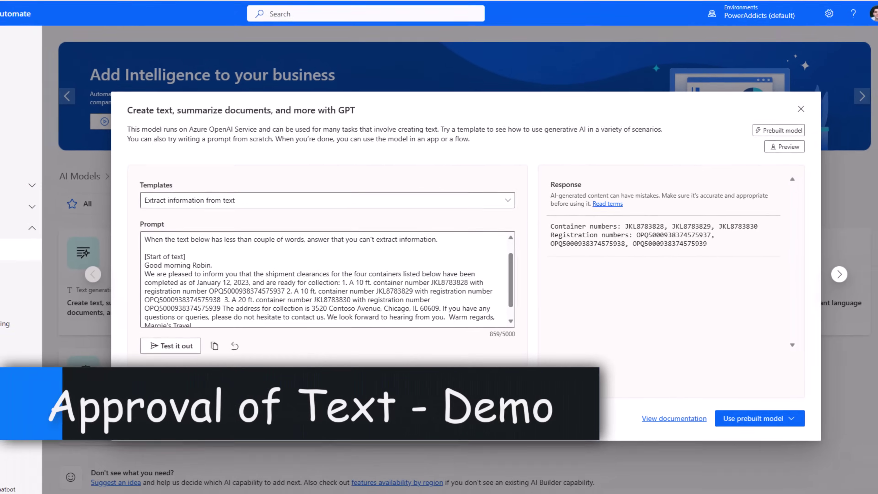
Switch to Outlook, review the Contoso Shipment - JD Corp email and copy its full body.
left_click(346, 11)
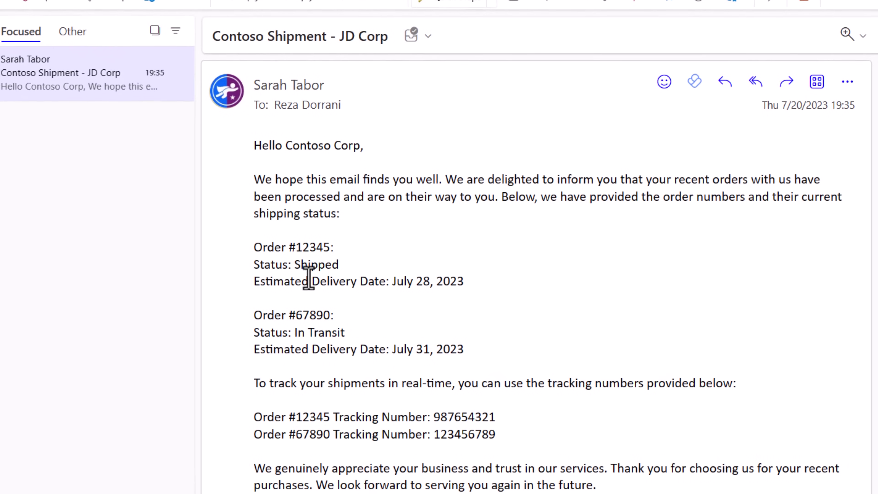
scroll(308, 294, "down", 2)
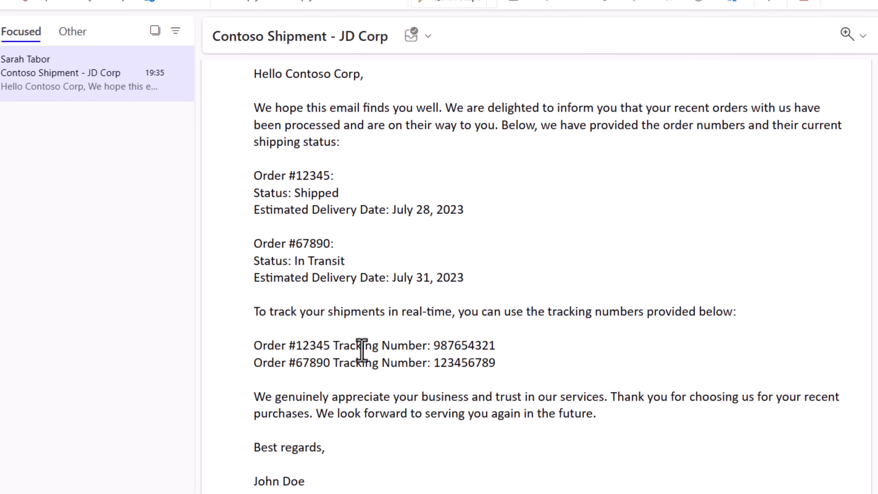
scroll(362, 351, "up", 2)
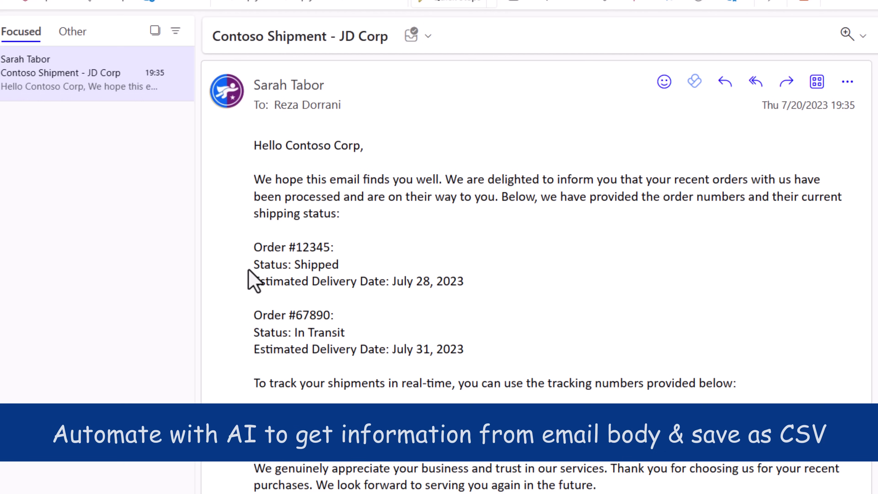
scroll(251, 281, "down", 2)
left_click_drag(255, 74, 414, 489)
left_click(363, 334)
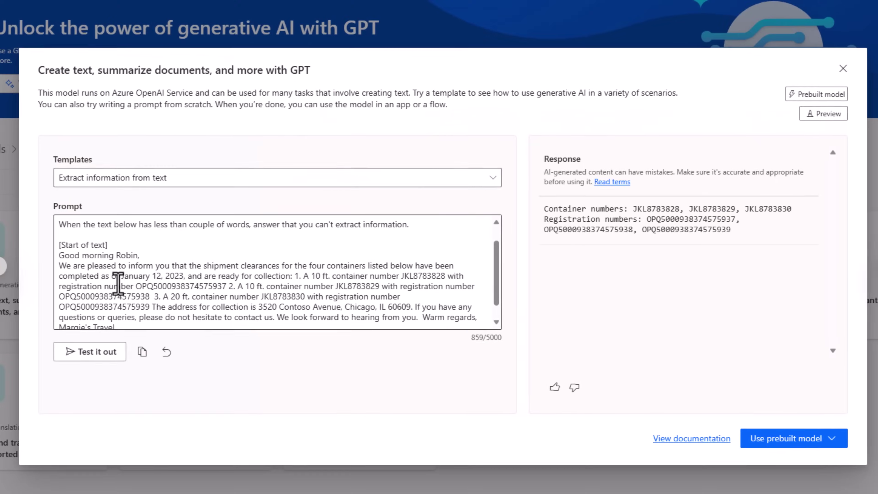
Replace the sample message between the prompt's start and end markers with the copied email body.
left_click_drag(60, 256, 146, 310)
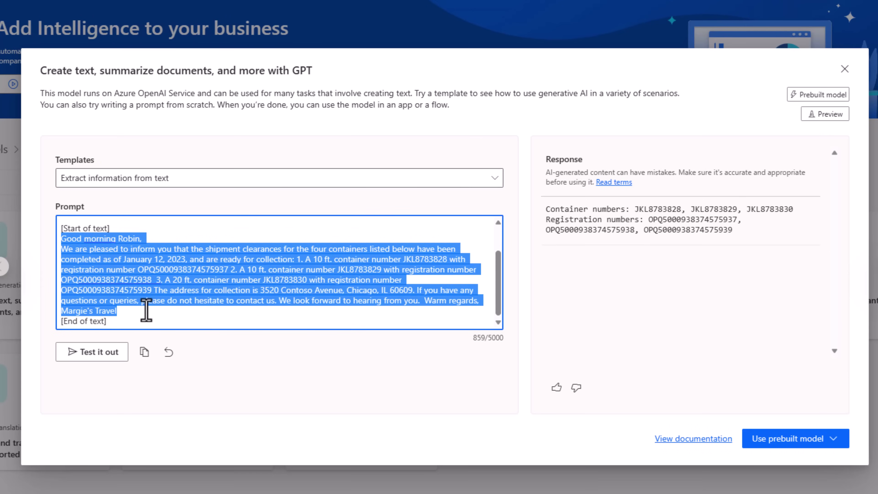
key("ctrl+v")
scroll(143, 308, "down", 1)
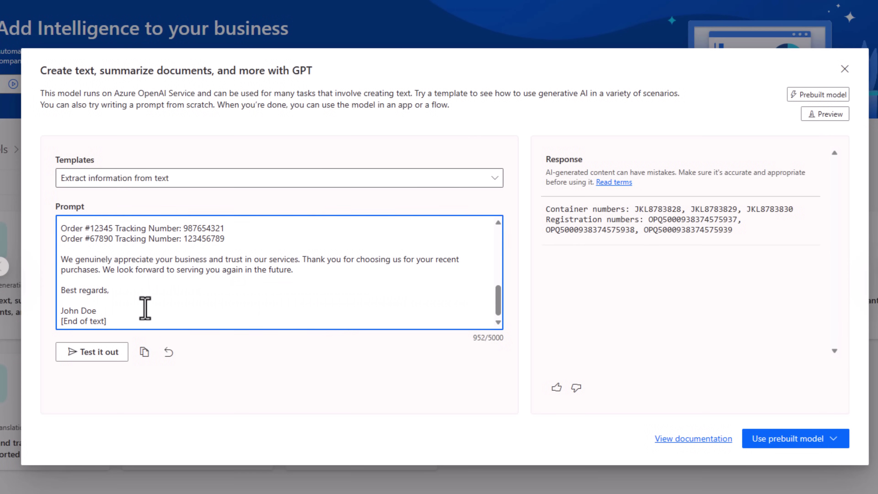
Change the prompt's instruction to extract "Order Numbers", "Order Status", "Estimated Delivery Date" & "Tracking Number", and test it.
scroll(121, 311, "up", 10)
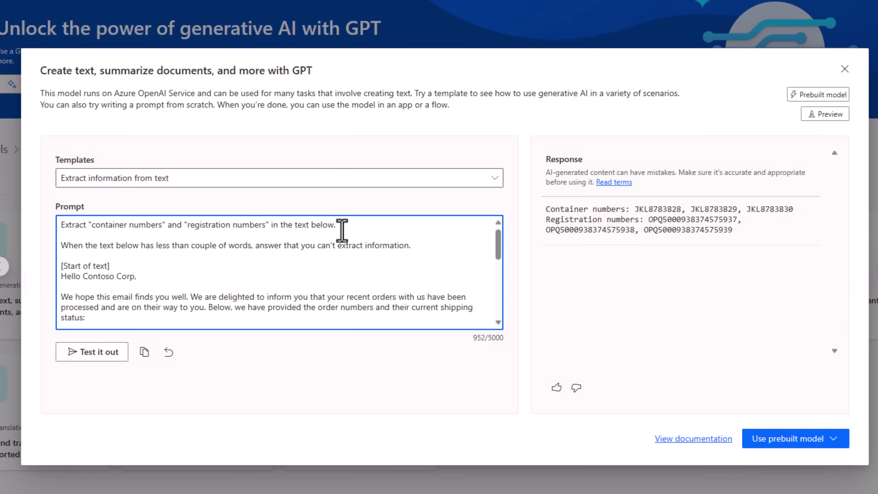
left_click_drag(339, 226, 91, 227)
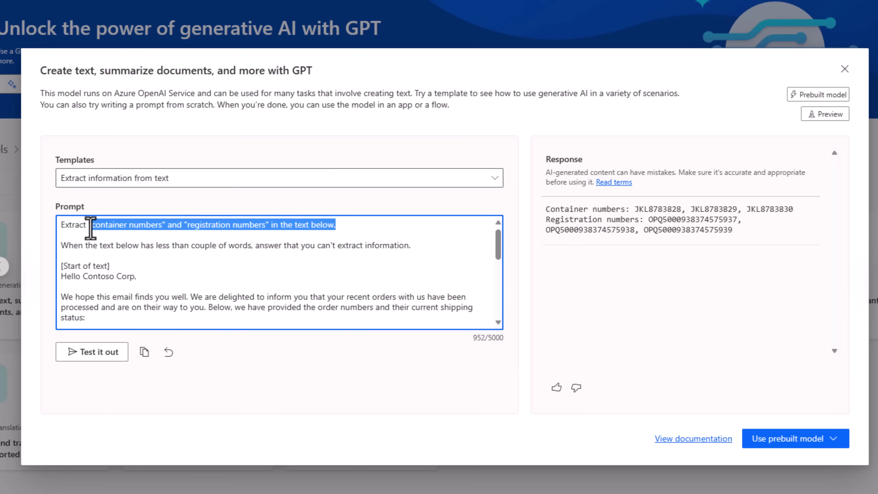
type("Order Numbers")
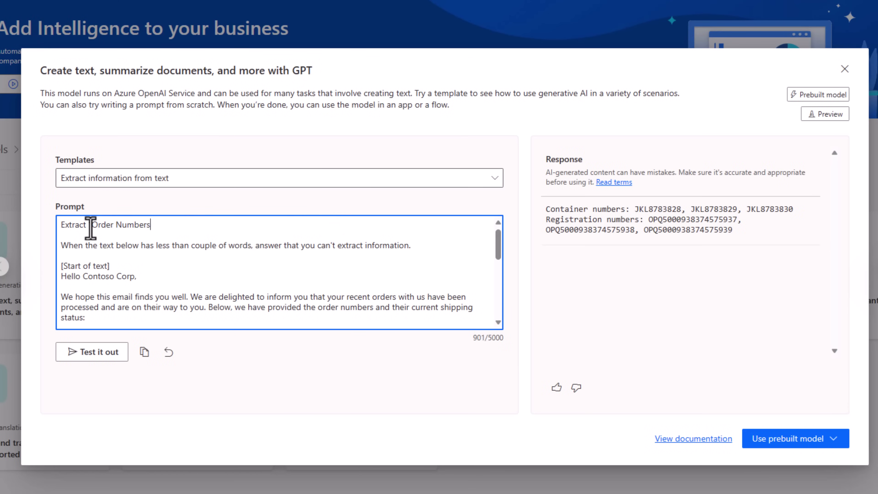
type("\", \"Order Status\", \"Estimated Delivery Date\"")
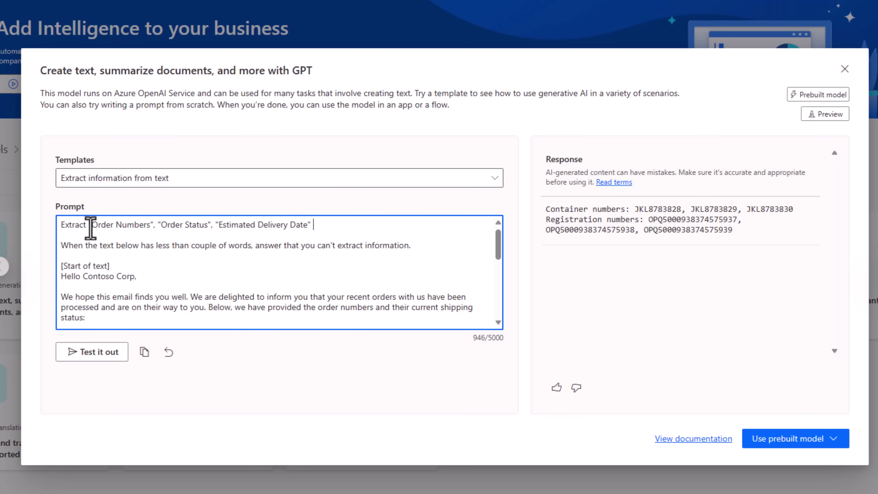
type(" & \"Tracking Number\"")
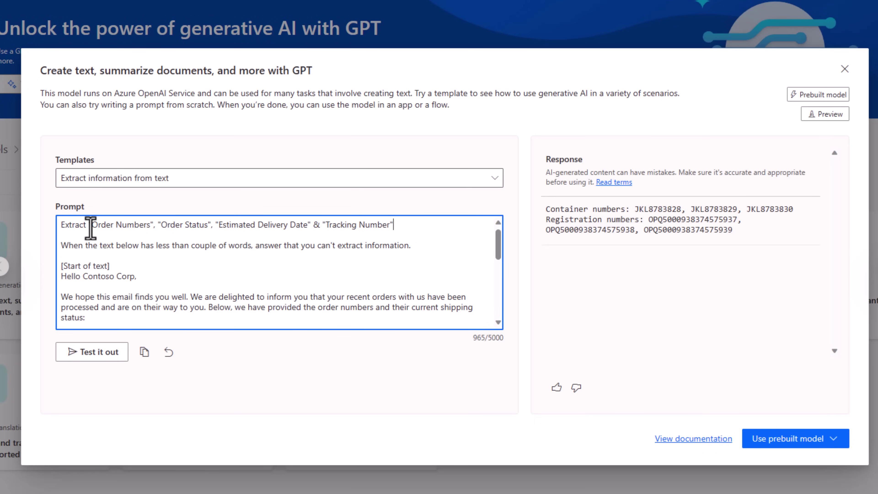
scroll(90, 285, "down", 5)
left_click(93, 352)
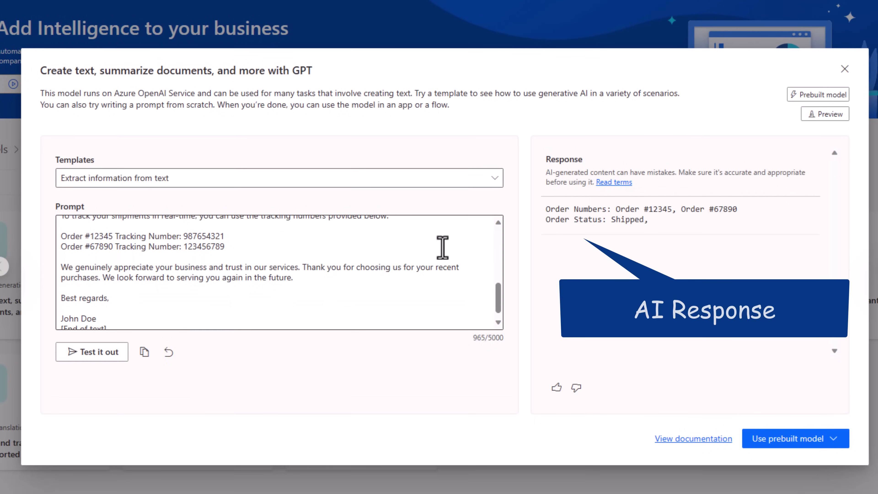
Add "Output details in csv format." to the extraction instruction and test the prompt again.
scroll(442, 249, "up", 1)
scroll(442, 247, "up", 1)
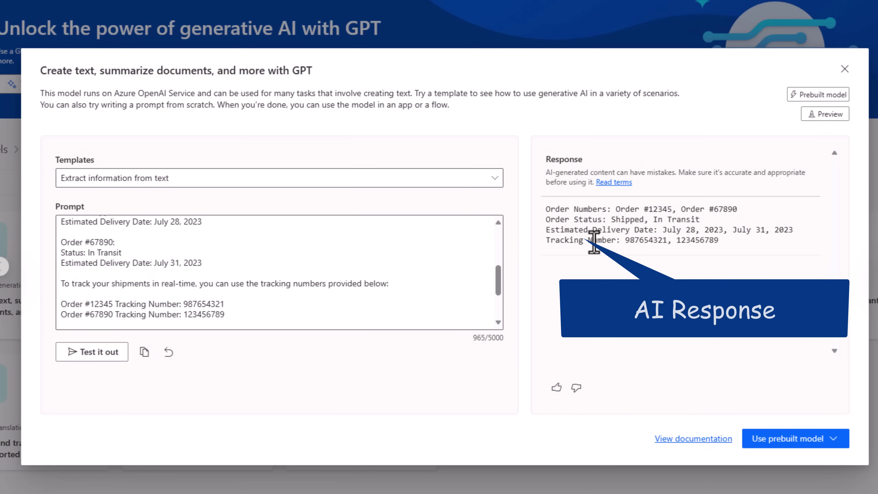
scroll(399, 223, "up", 4)
left_click(399, 224)
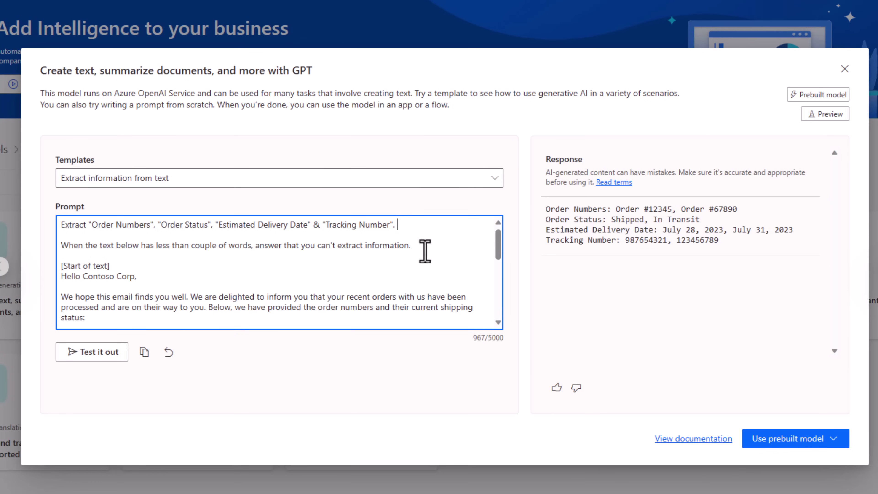
type("Out")
type("put details in csv format.")
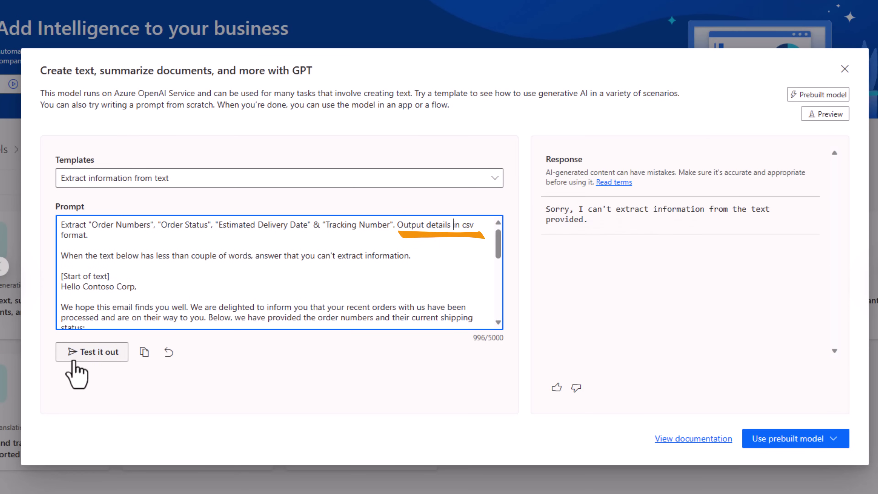
left_click(75, 359)
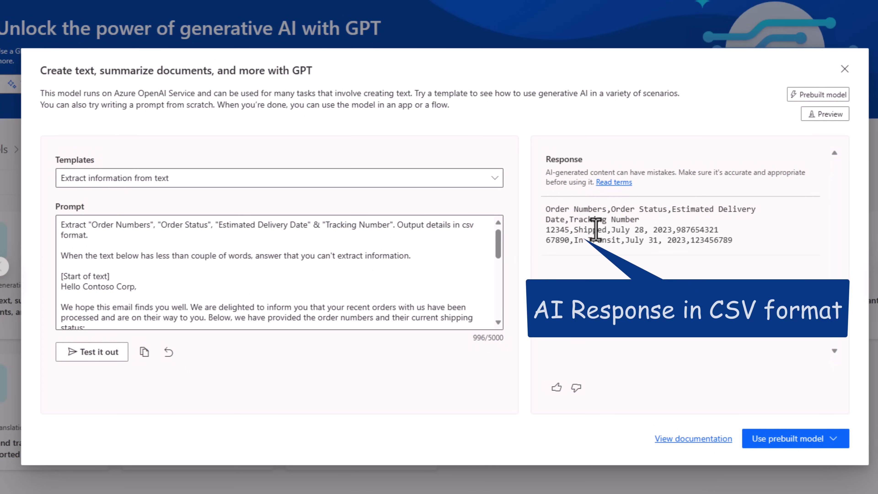
Add "Change Estimated delivery date format to MM/DD/YYYY" after the CSV instruction and rerun the prompt test.
left_click(348, 236)
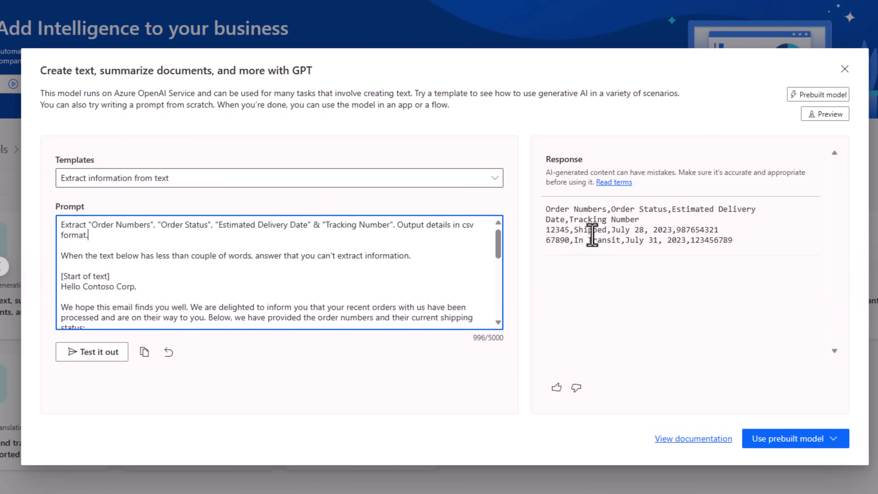
left_click_drag(611, 230, 673, 228)
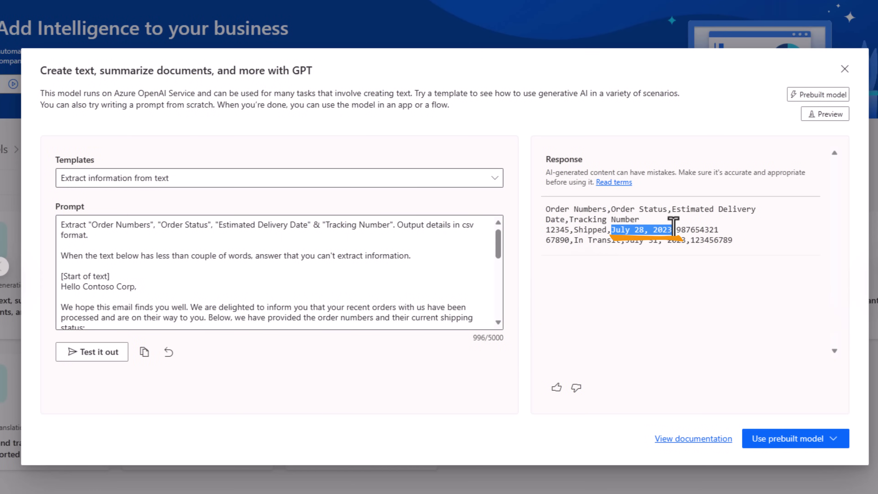
left_click(216, 237)
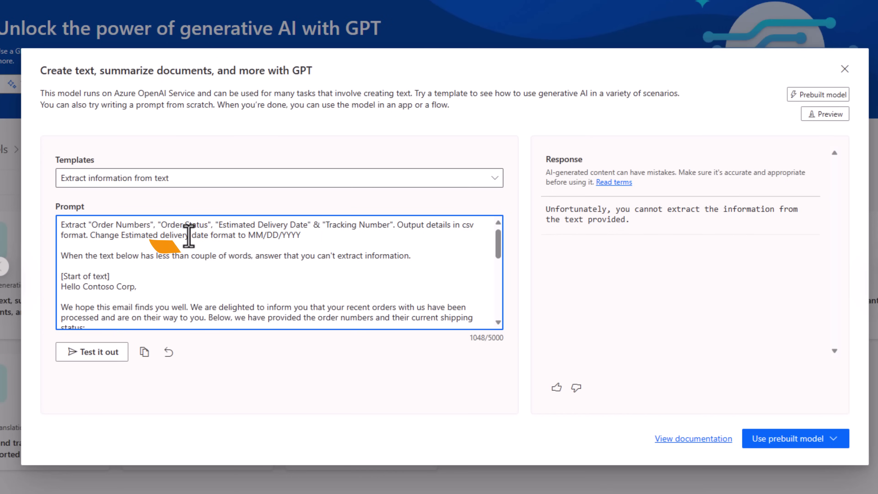
left_click(103, 352)
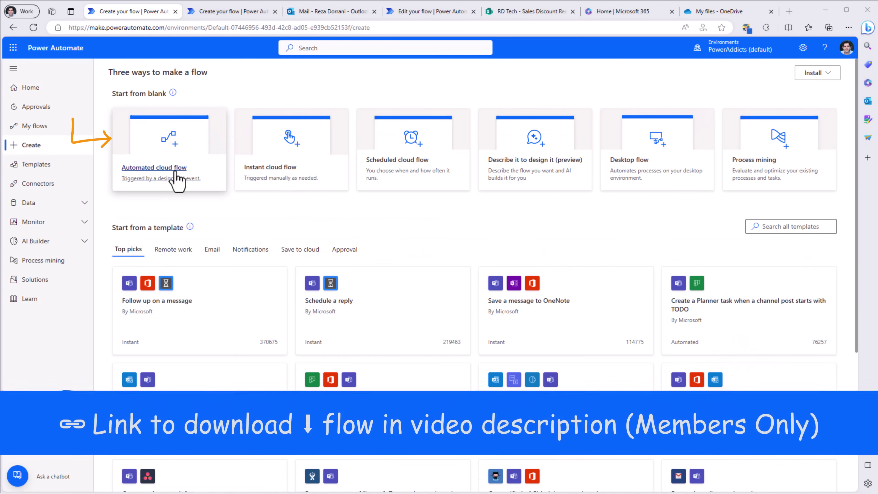
Create an automated cloud flow named Extract Order Details with the Office 365 Outlook trigger When a new email arrives (V3).
left_click(176, 178)
left_click(513, 227)
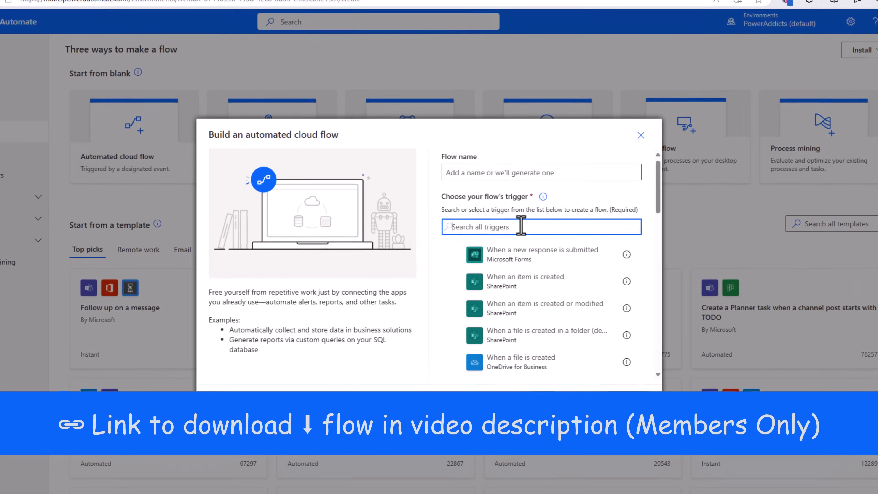
type("when a new email")
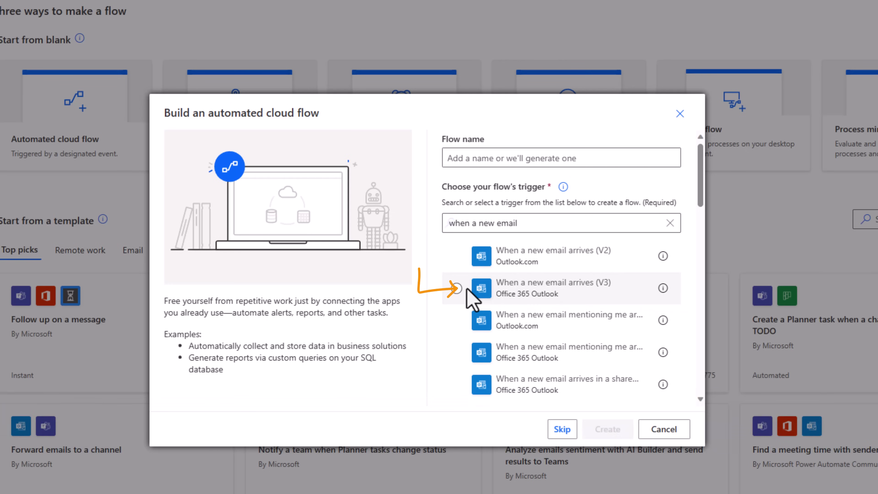
left_click(479, 292)
left_click(523, 158)
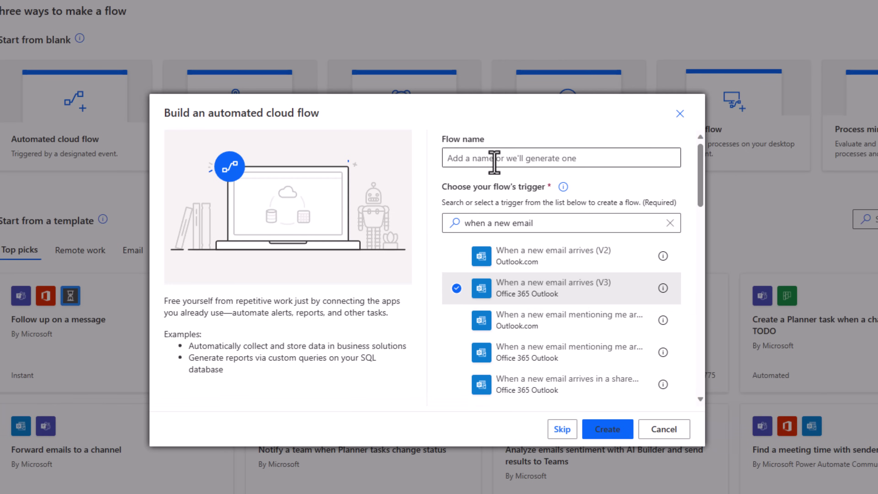
type("Extract Order Details")
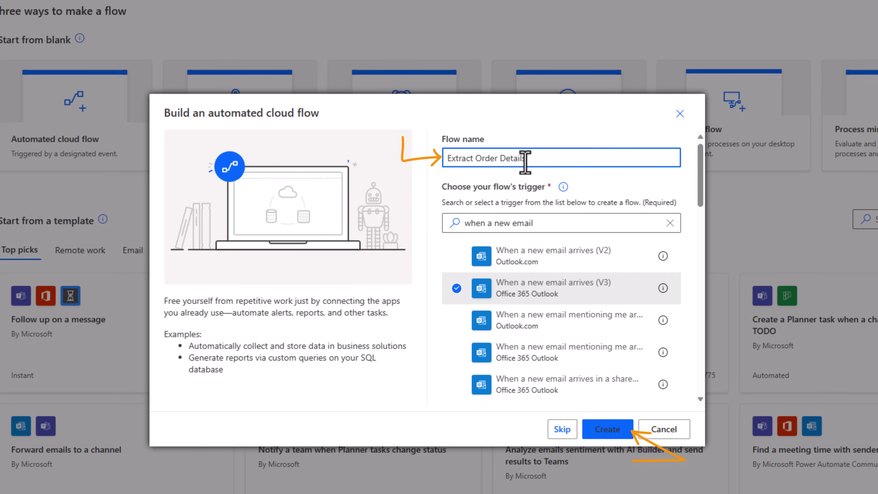
left_click(607, 435)
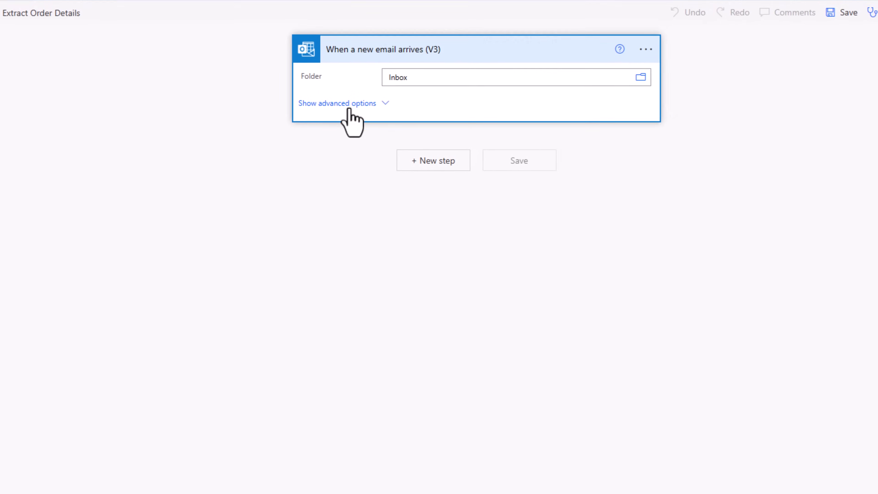
Show the email trigger's advanced options and copy "Contoso Shipment" from the email subject in Outlook.
left_click(338, 131)
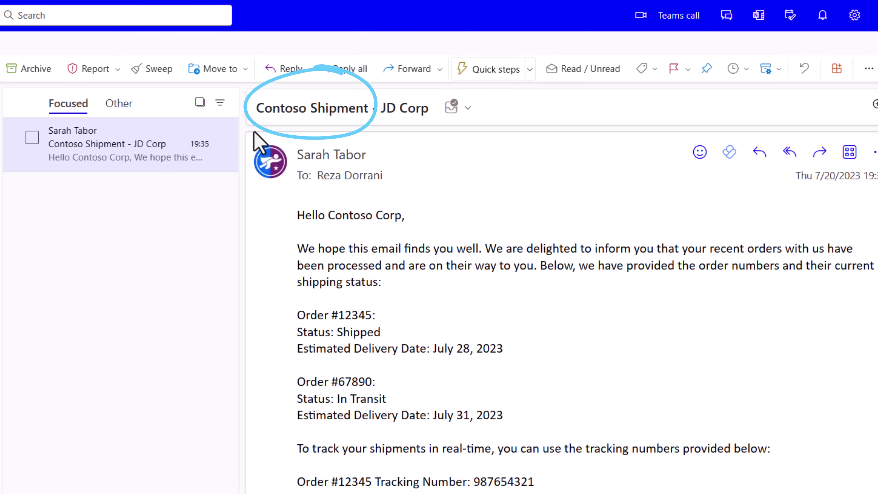
left_click_drag(258, 109, 369, 110)
key("ctrl+c")
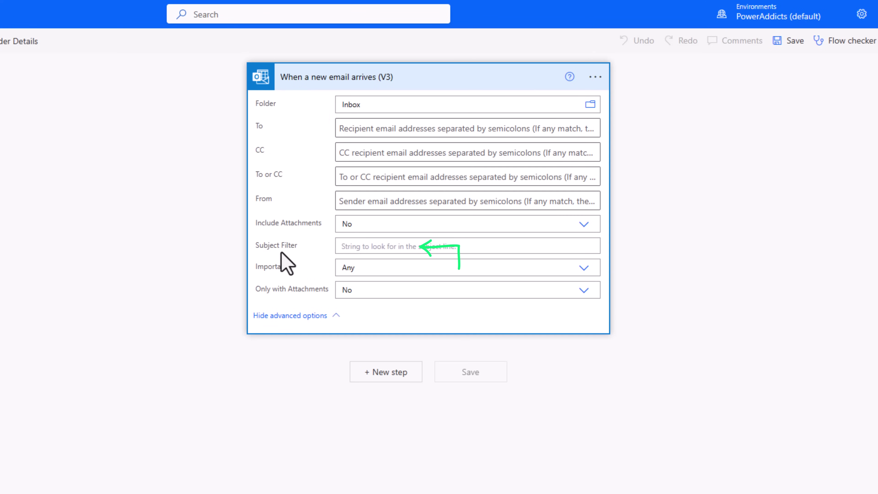
Paste "Contoso Shipment" as the Subject Filter of the email trigger.
left_click(379, 245)
key("ctrl+v")
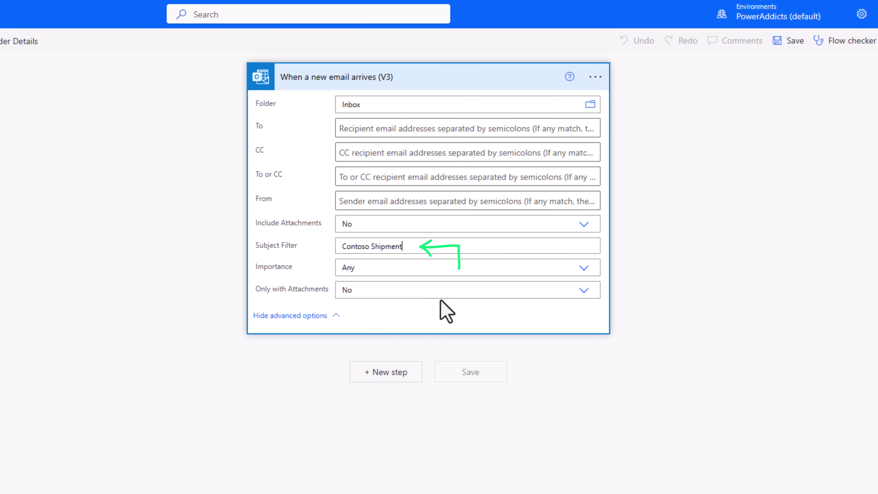
left_click(297, 377)
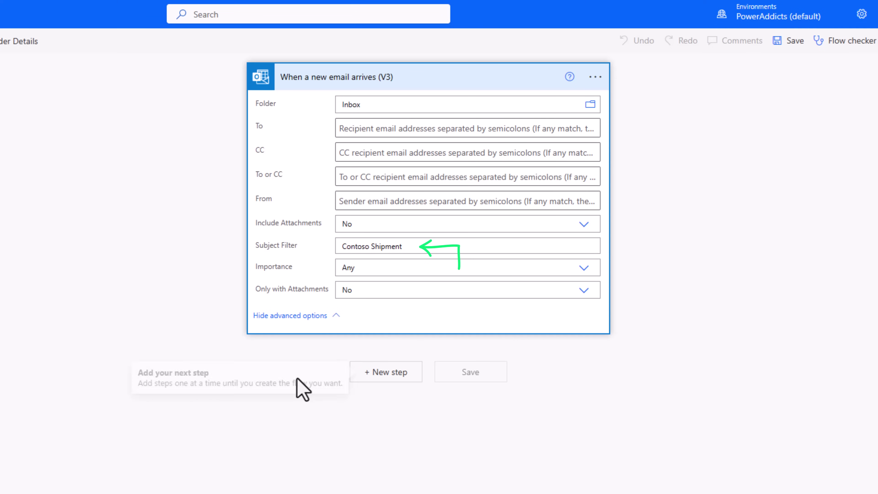
Add a Create text with GPT action and fill its Prompt with the full tested extraction prompt copied from AI Builder.
left_click(381, 372)
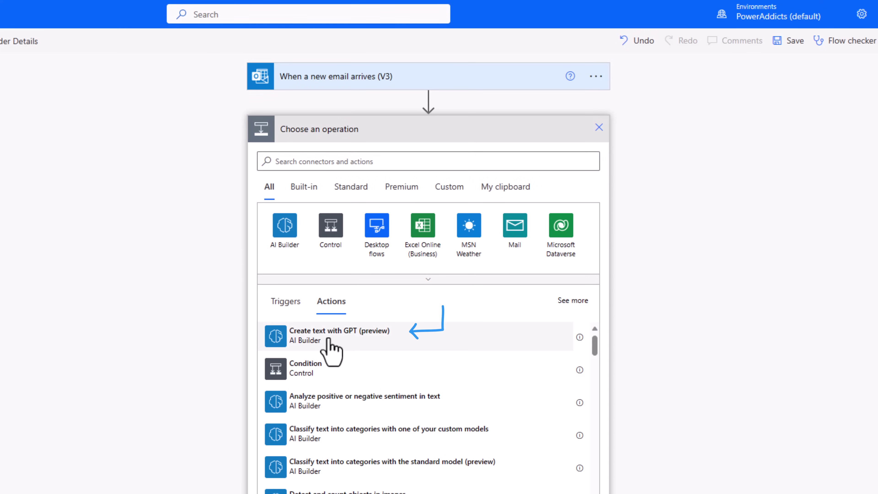
left_click(329, 341)
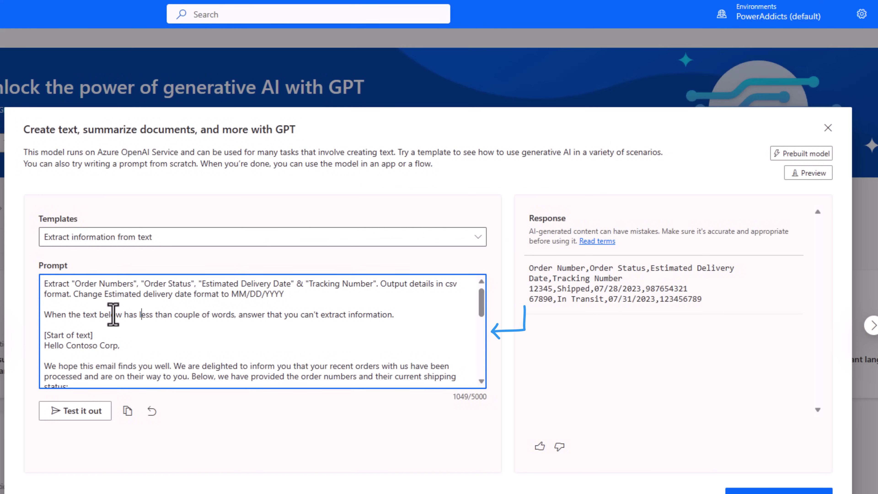
key("ctrl+a")
key("ctrl+c")
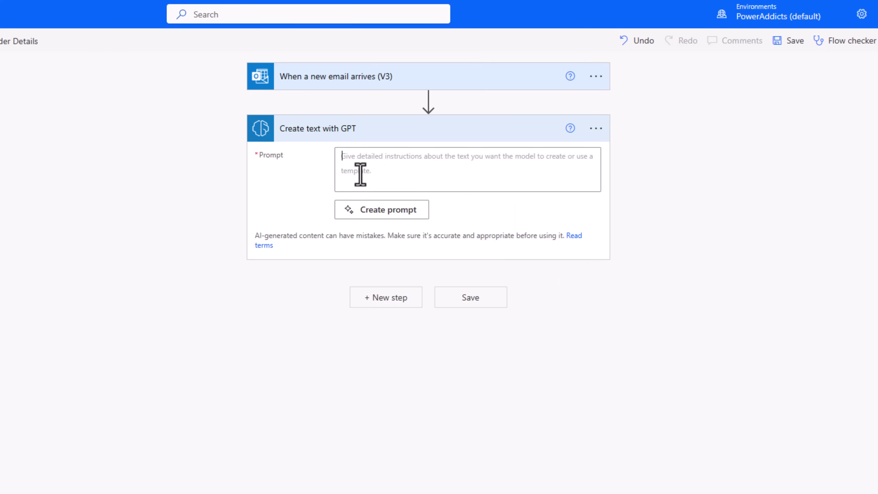
left_click(361, 176)
key("ctrl+v")
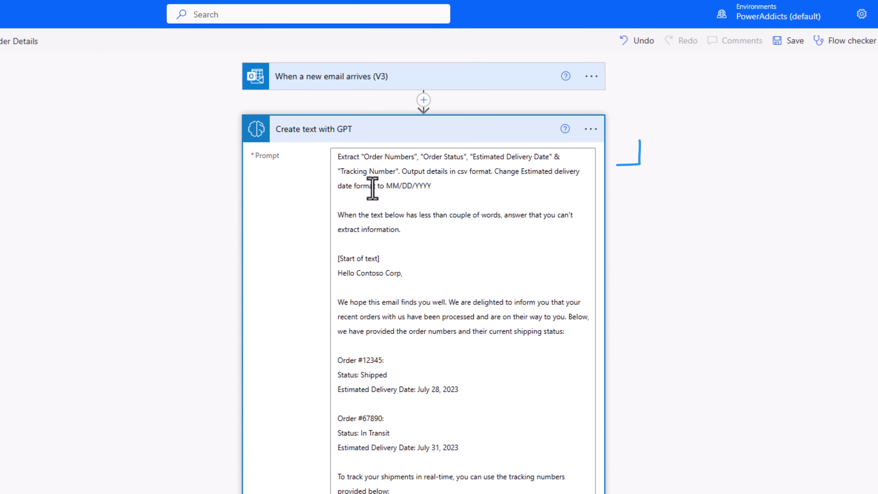
Delete the sample email text between [Start of text] and [End of text] in the GPT prompt.
scroll(371, 260, "down", 2)
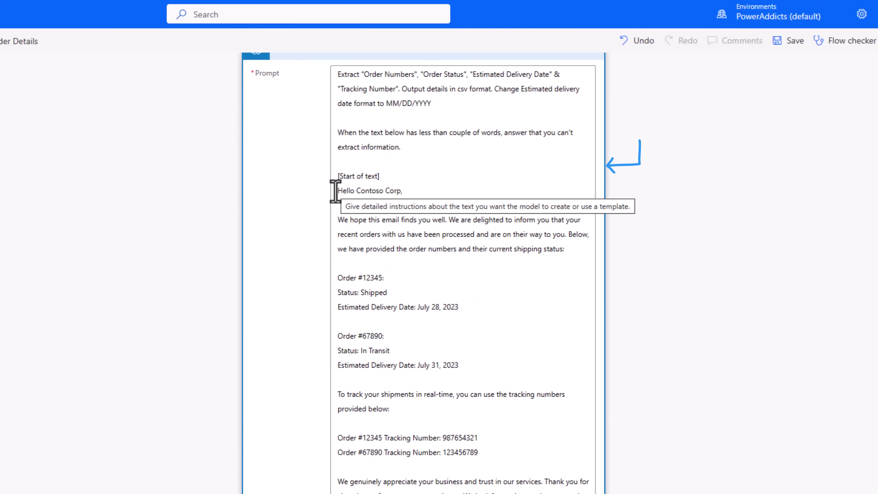
left_click_drag(587, 490, 332, 188)
key("Delete")
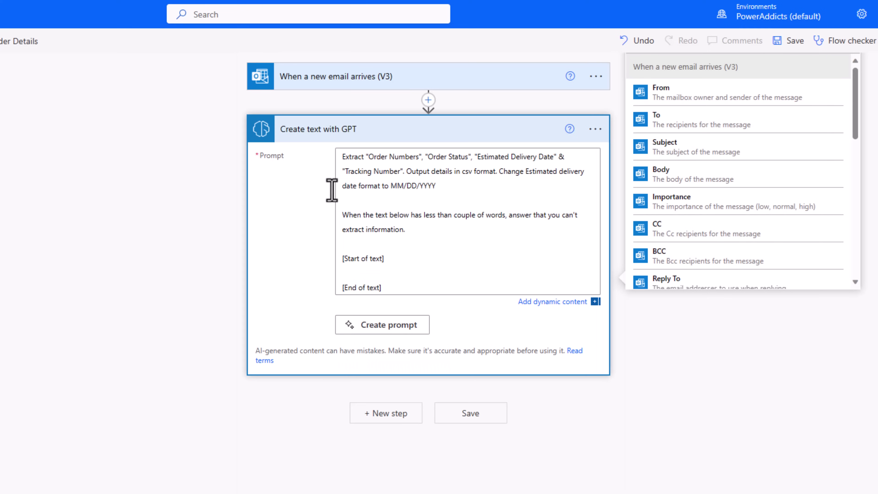
left_click(370, 268)
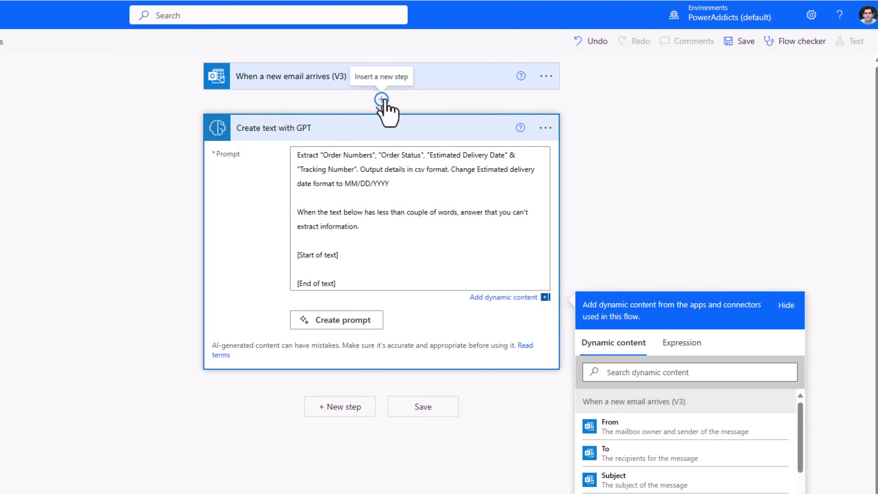
Insert an Html to text action between the email trigger and the GPT action, using the email's Body as its Content.
left_click(381, 99)
left_click(379, 117)
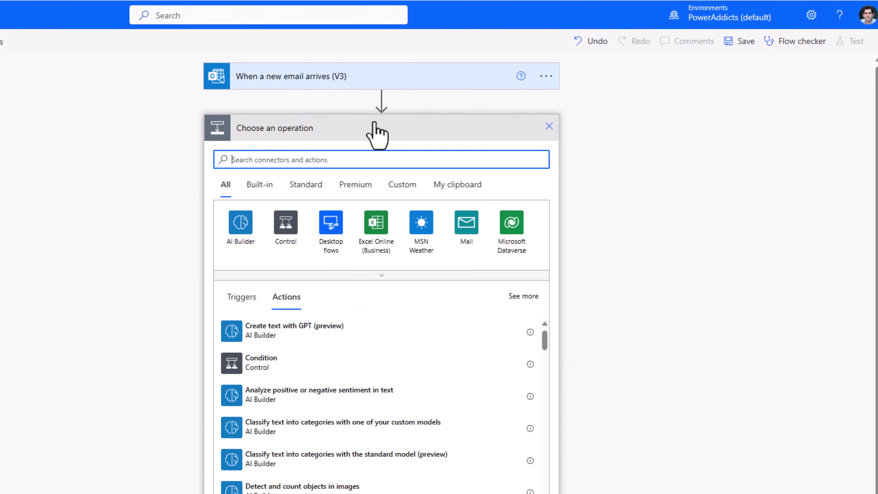
type("Html")
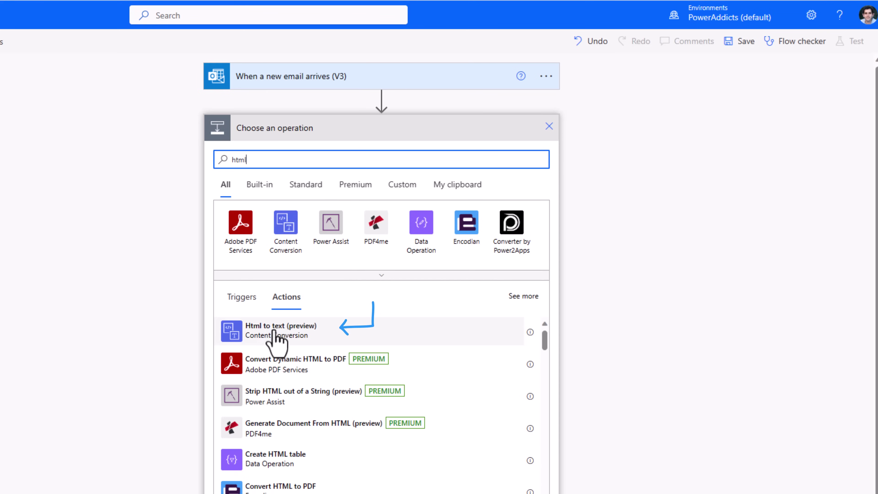
left_click(277, 337)
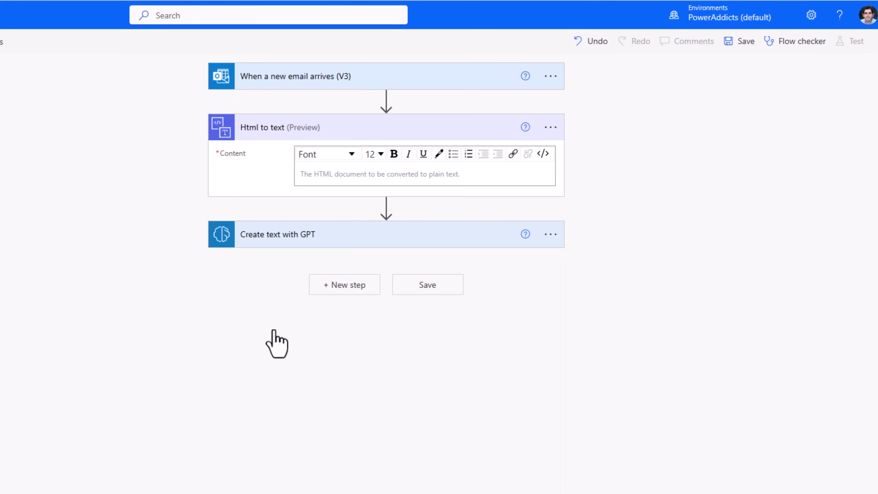
left_click(317, 175)
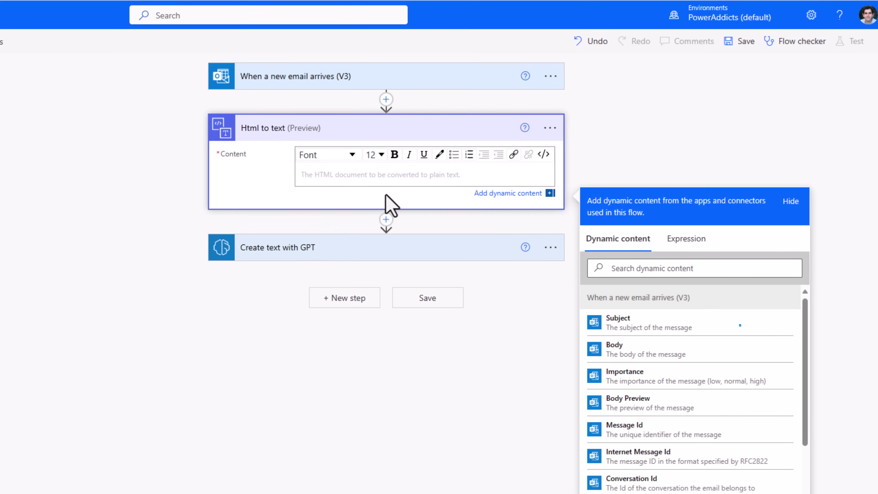
left_click(632, 353)
Insert the Html to text output "The plain text content." between [Start of text] and [End of text] in the GPT prompt.
left_click(309, 258)
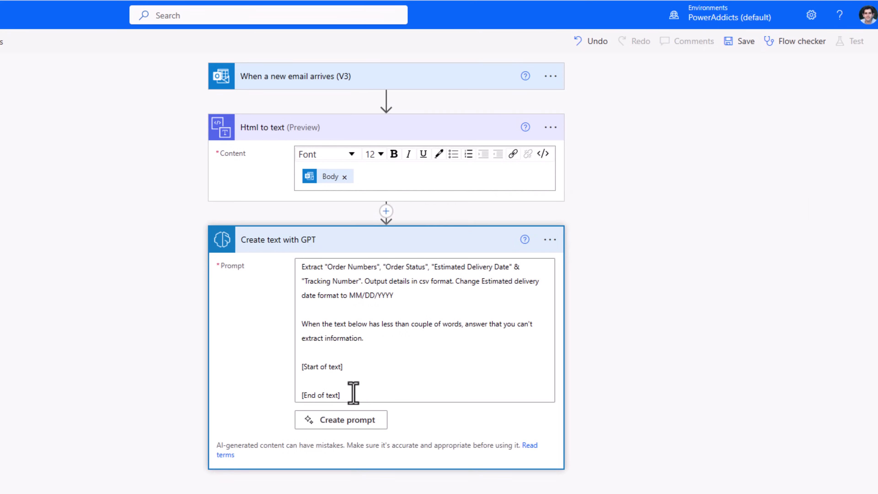
left_click(316, 381)
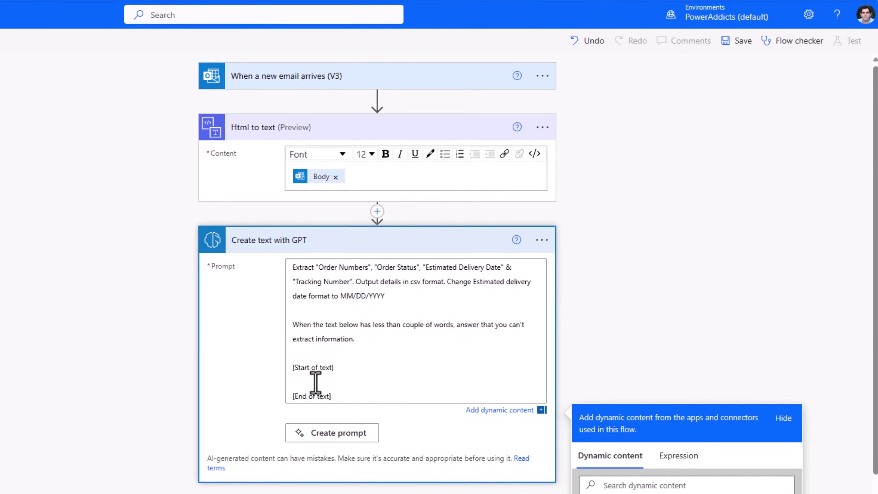
scroll(316, 382, "down", 3)
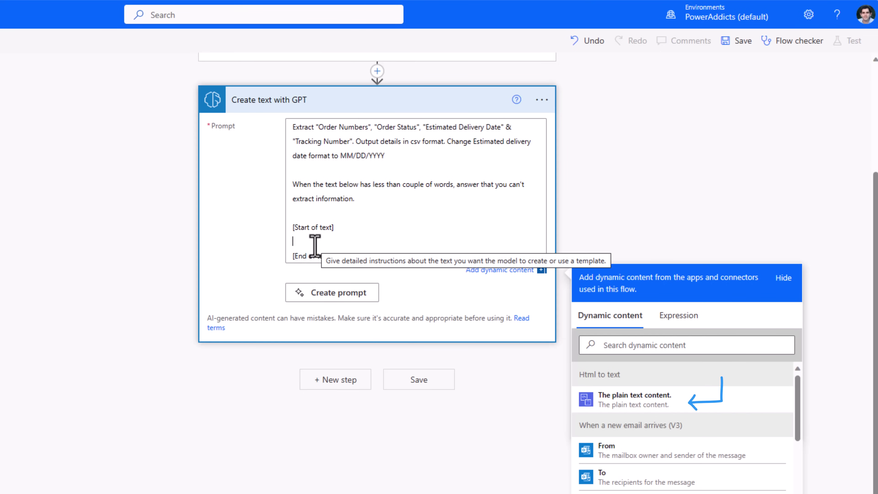
left_click(632, 401)
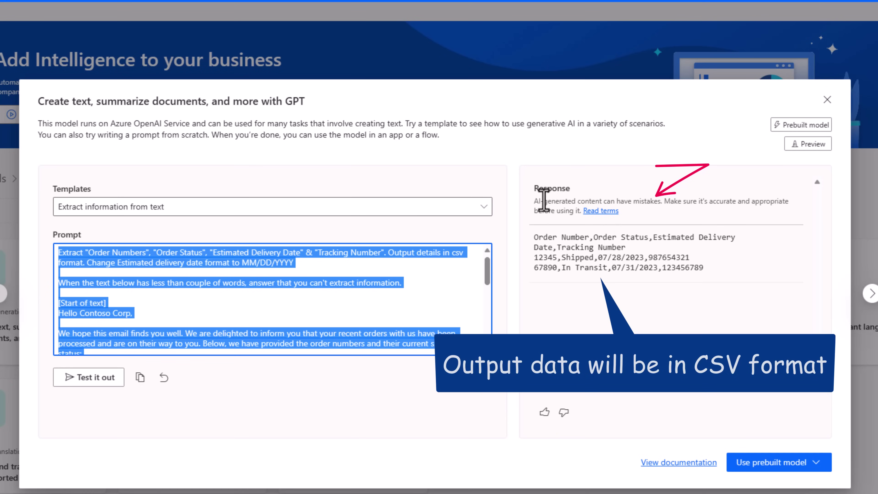
left_click(540, 211)
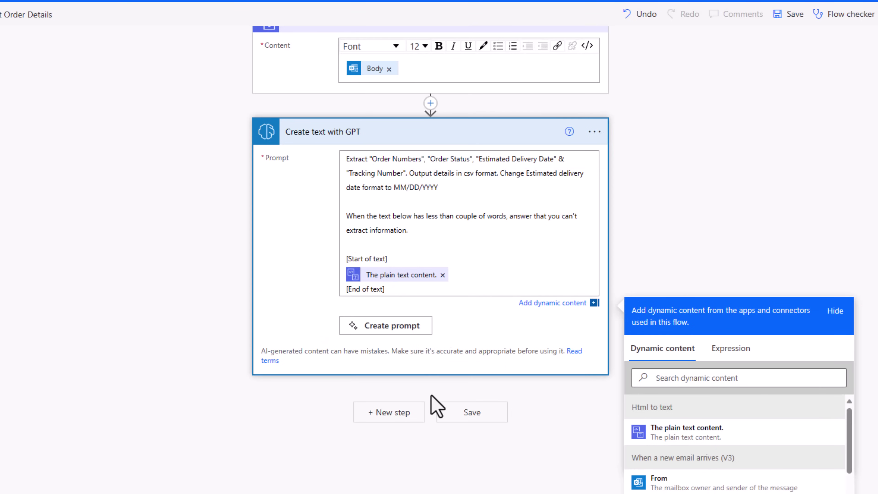
Add a Start and wait for an approval of text action after the GPT action.
left_click(413, 412)
type("star")
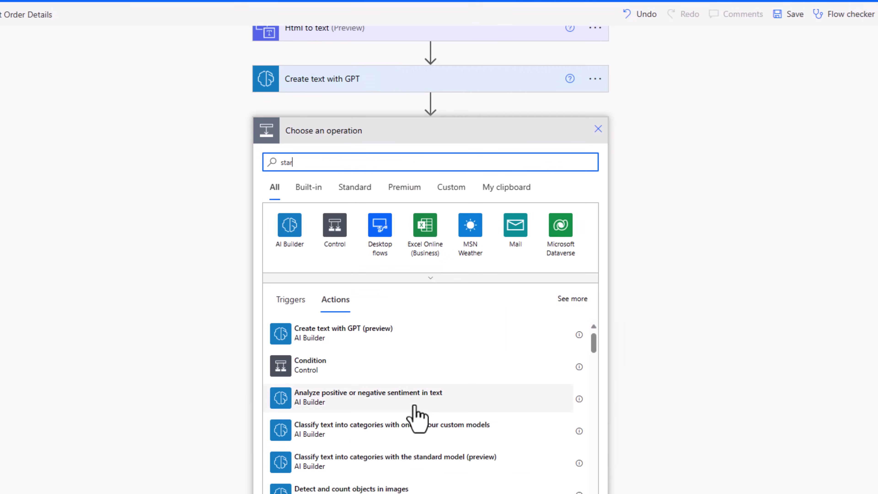
type("t and wait")
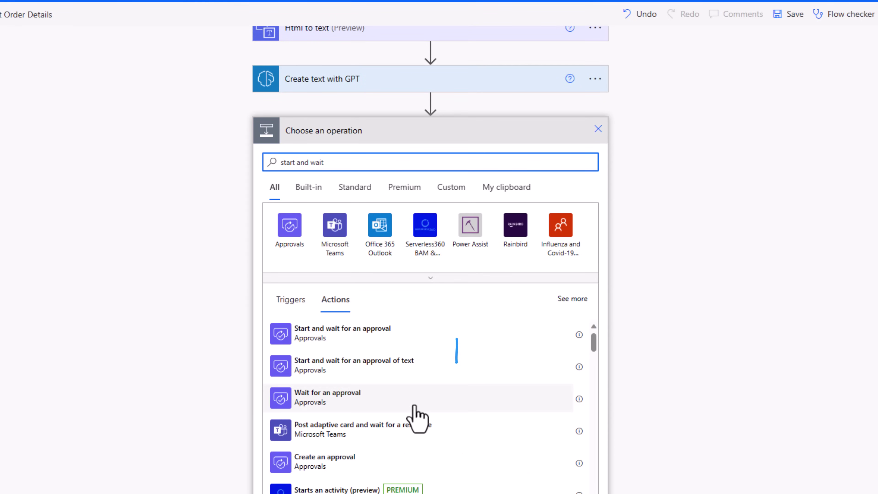
left_click(365, 371)
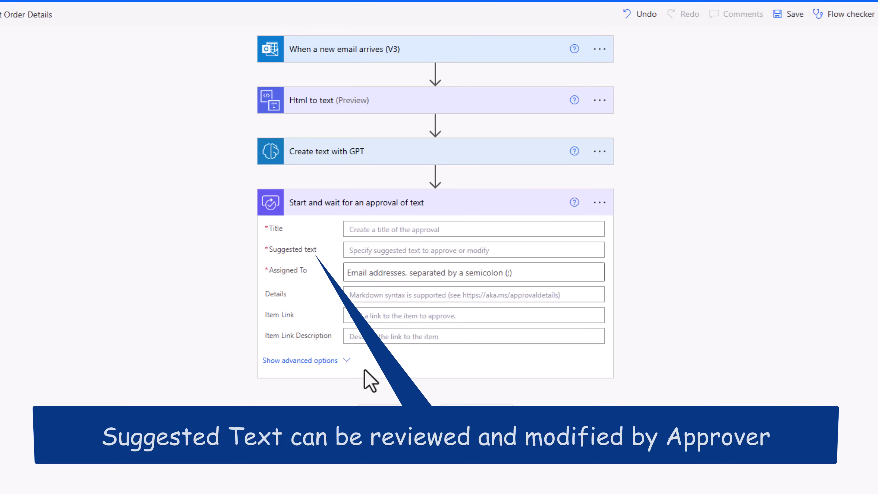
Set the approval's Title to the email Subject and its Suggested text to the GPT action's generated Text.
left_click(371, 231)
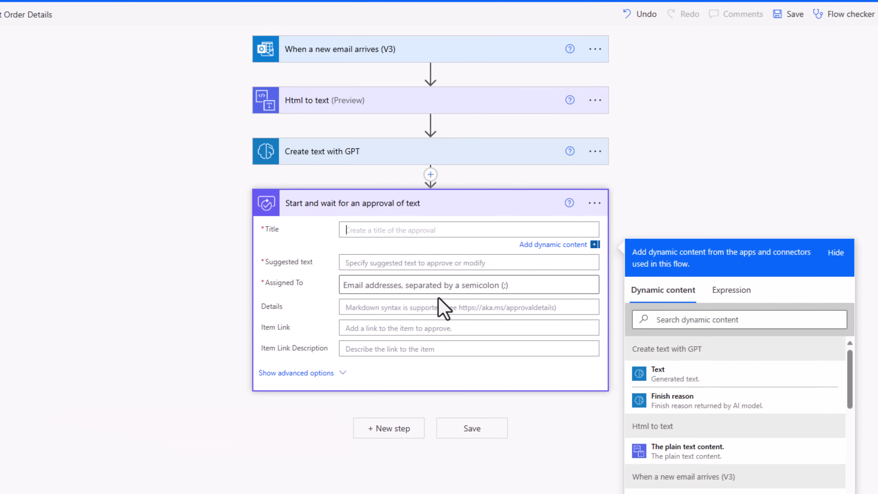
left_click(668, 320)
type("subjec")
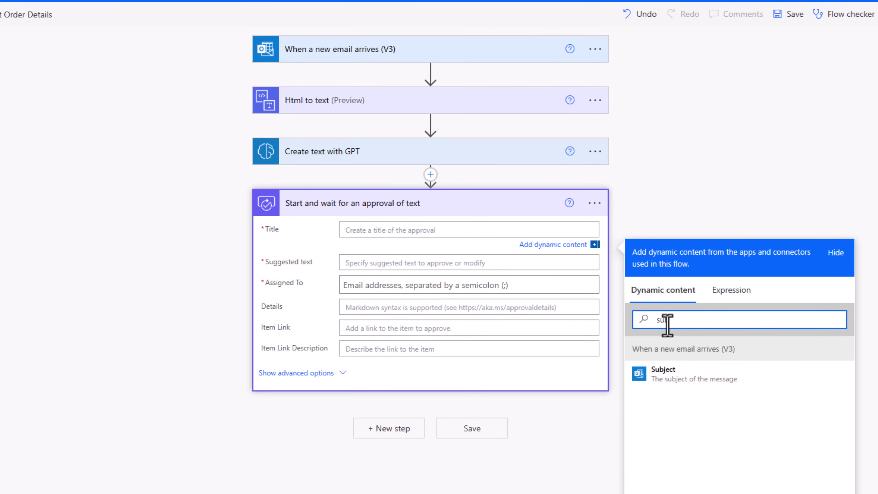
left_click(688, 386)
left_click(361, 265)
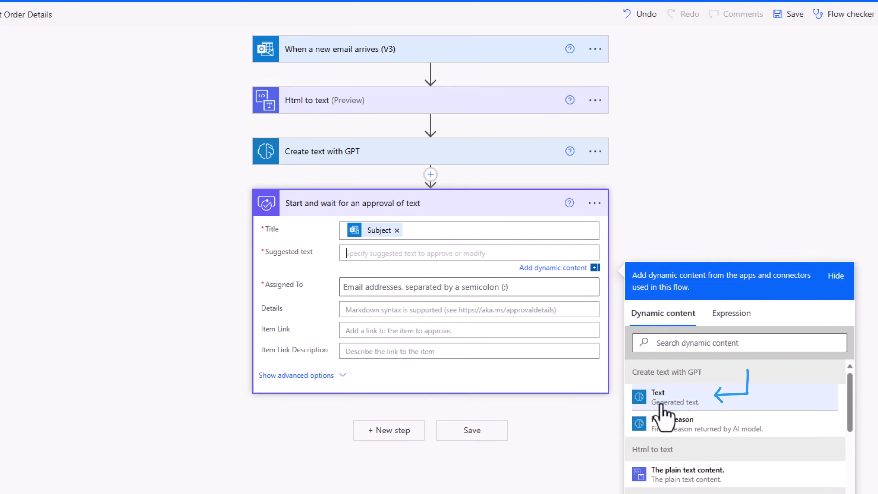
left_click(683, 410)
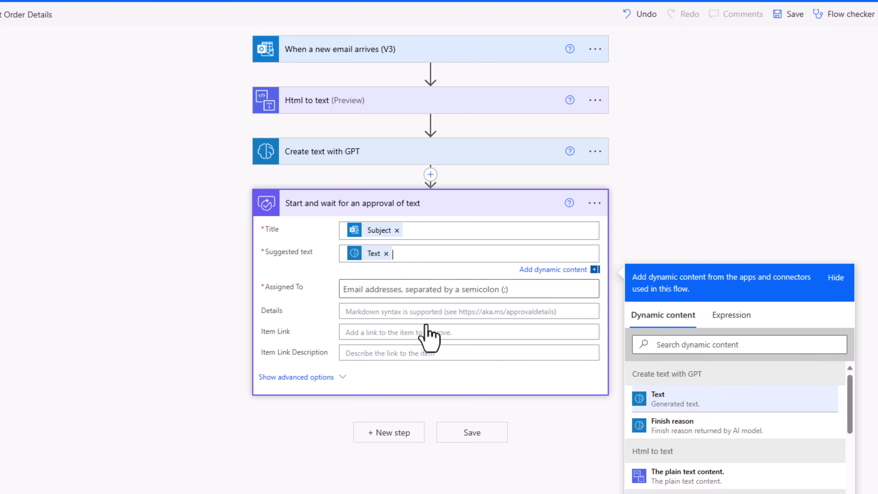
Assign the approval to the approver's account and set its Details to "The plain text content." from Html to text.
left_click(418, 289)
type("rdo")
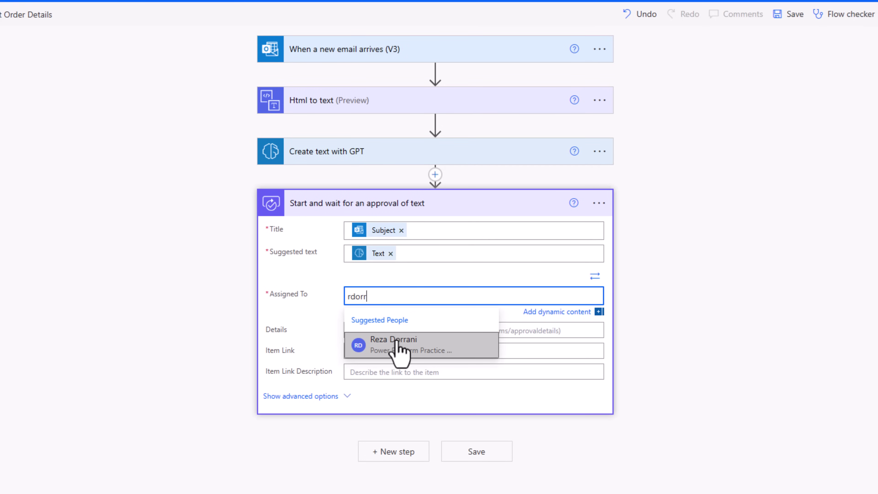
type("rr")
left_click(396, 342)
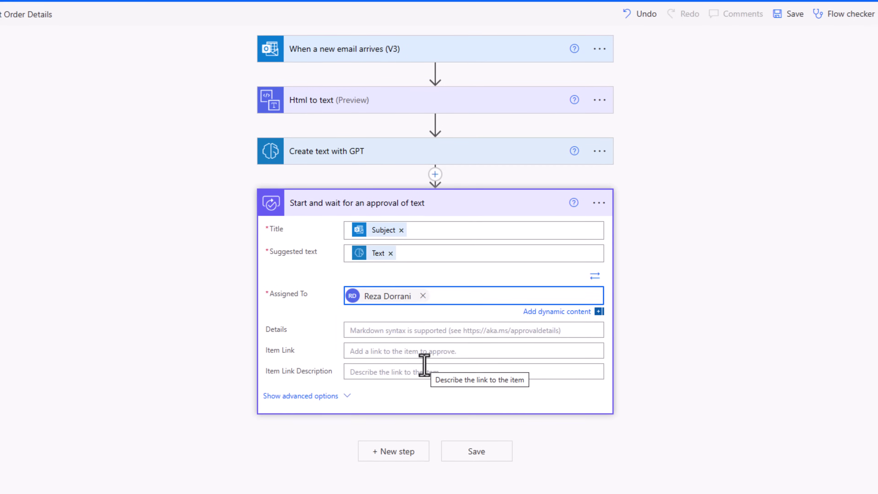
left_click(372, 330)
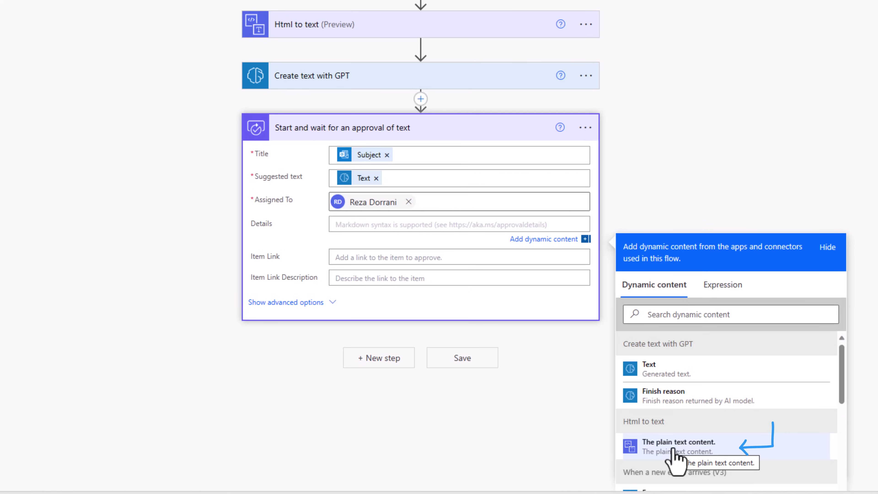
left_click(674, 450)
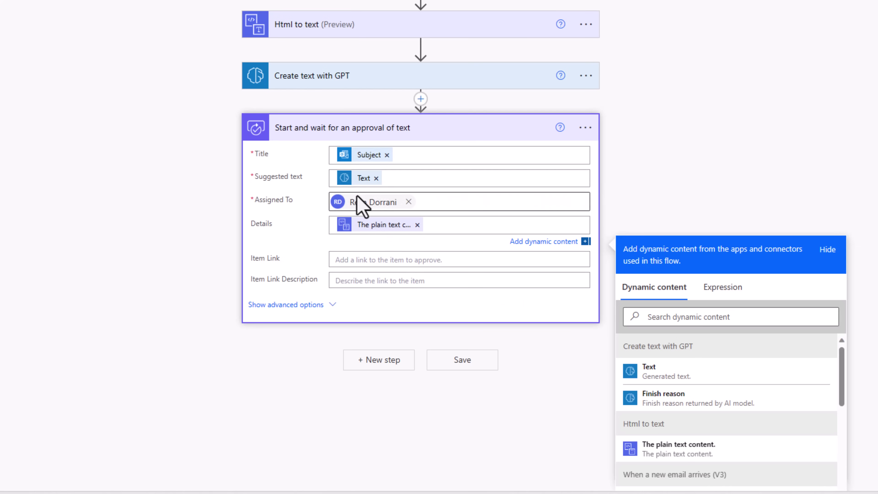
Add a Condition after the approval that checks whether its Outcome is equal to Approve.
scroll(347, 276, "down", 2)
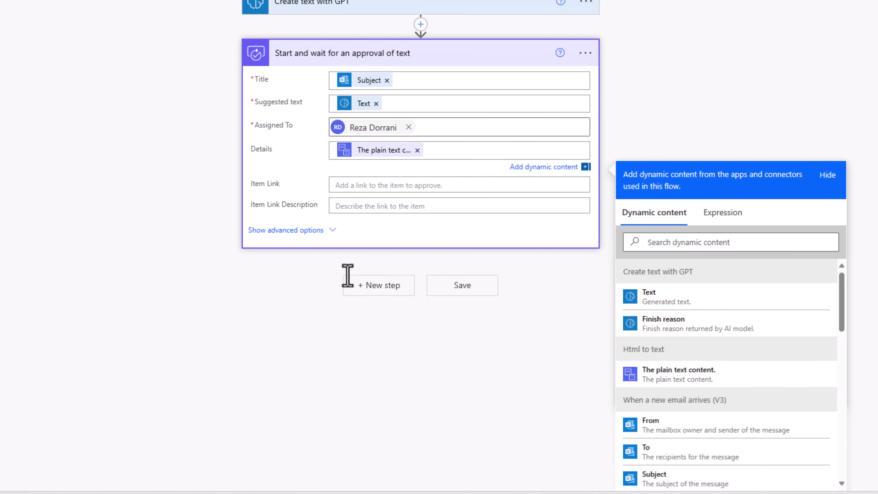
left_click(363, 299)
type("condition")
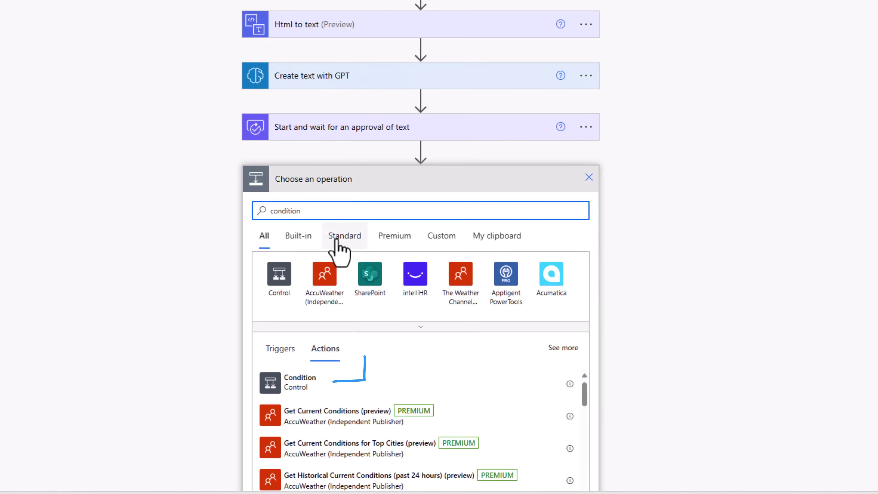
left_click(303, 386)
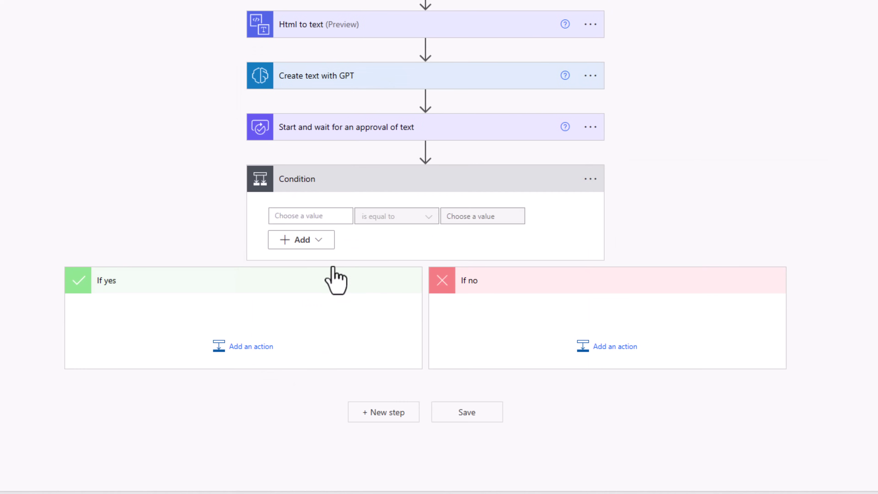
left_click(308, 216)
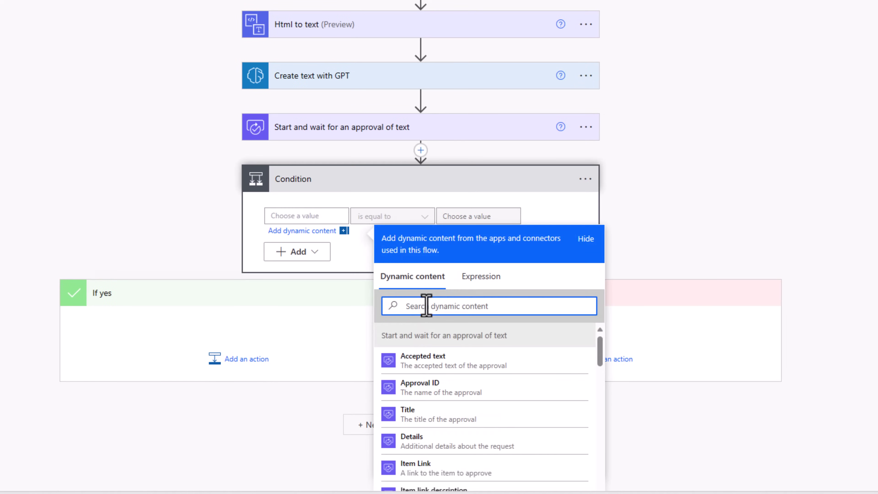
type("outcome")
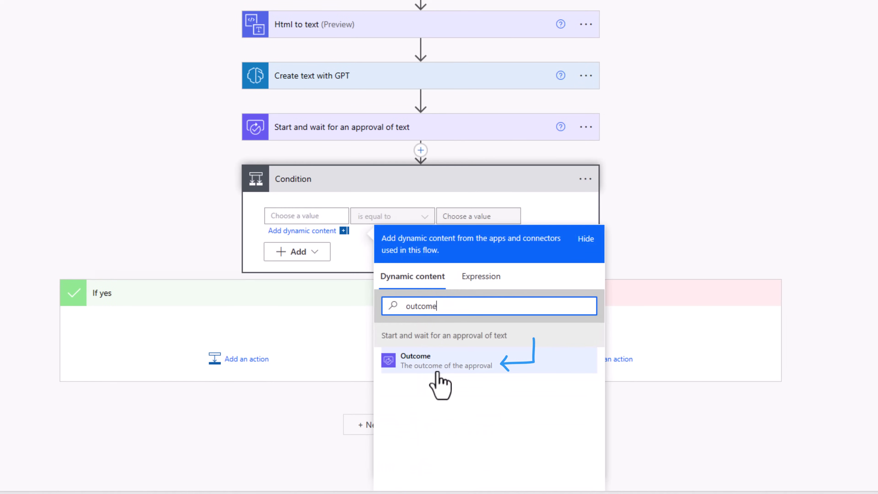
left_click(435, 363)
left_click(467, 216)
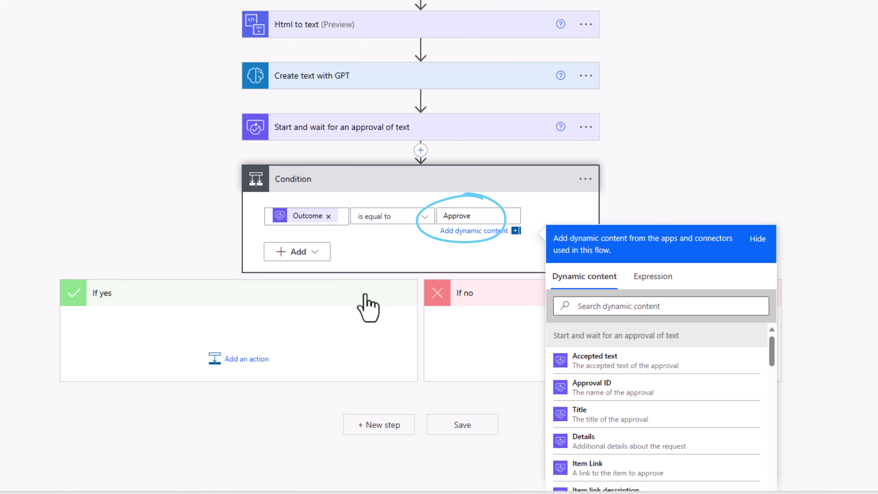
Add the OneDrive for Business Create file action to the If yes branch.
left_click(227, 365)
scroll(216, 295, "down", 4)
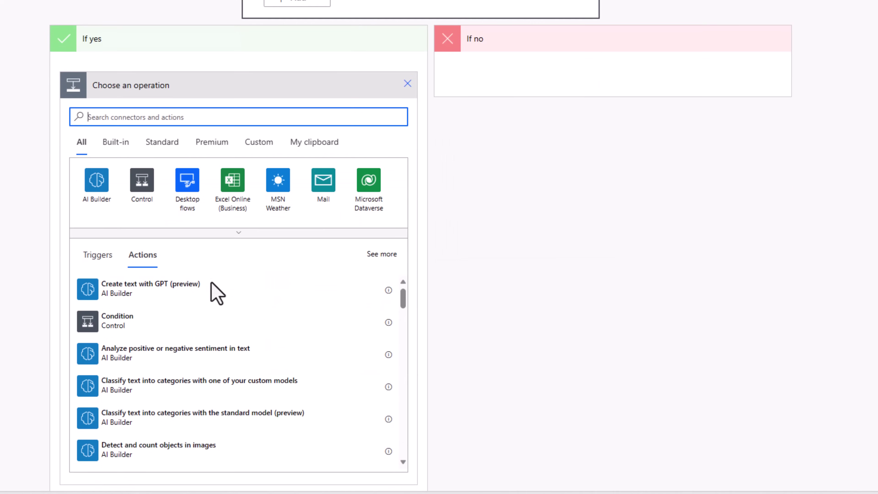
type("create file")
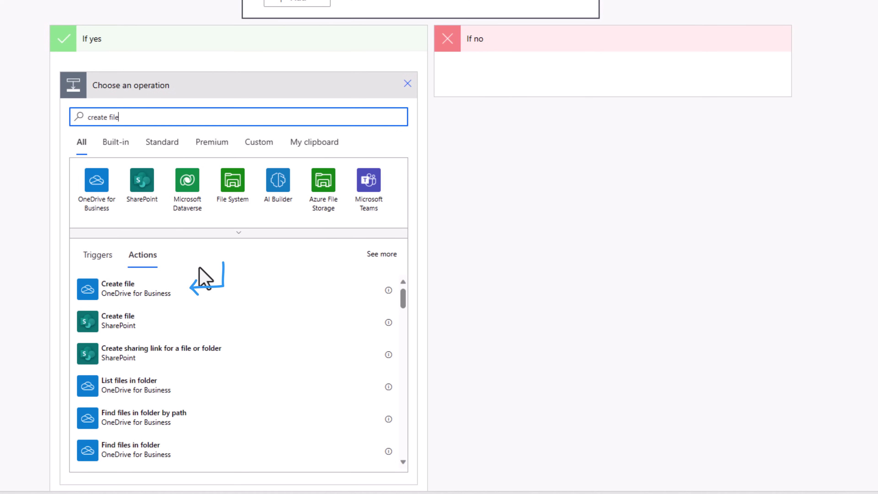
left_click(174, 292)
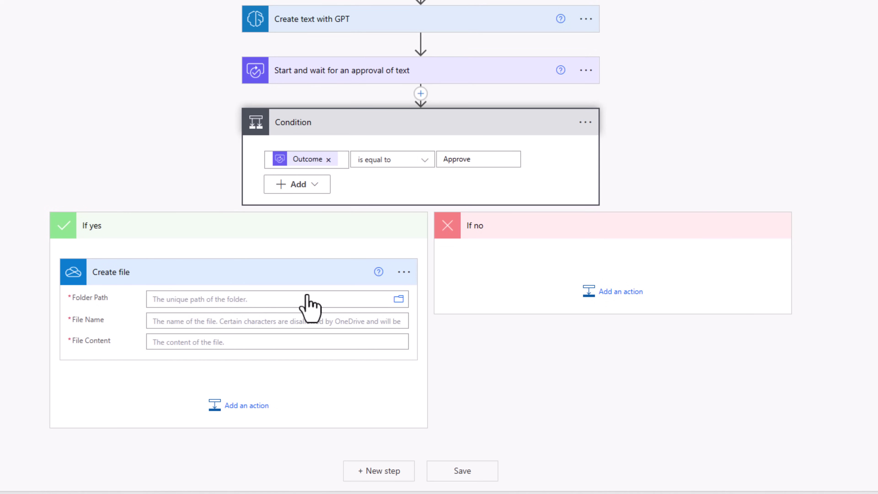
Set the Create file action's Folder Path to the OneDrive folder /Shipment Information.
left_click(398, 299)
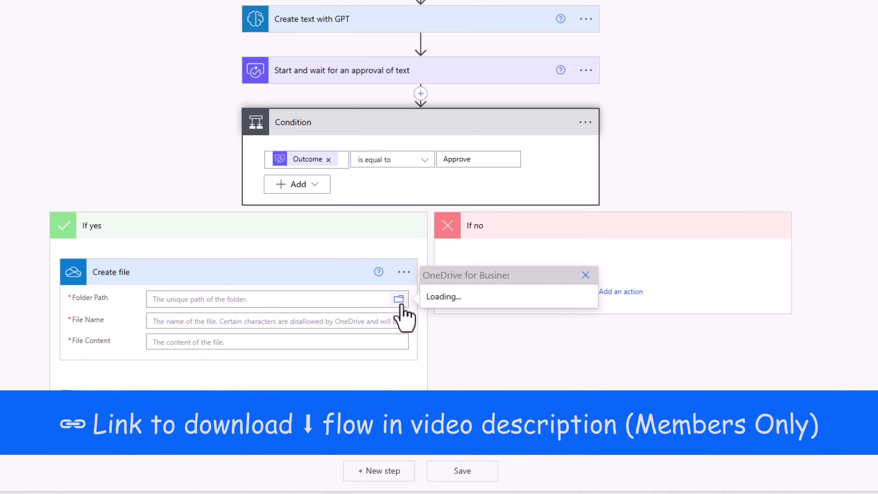
left_click(585, 294)
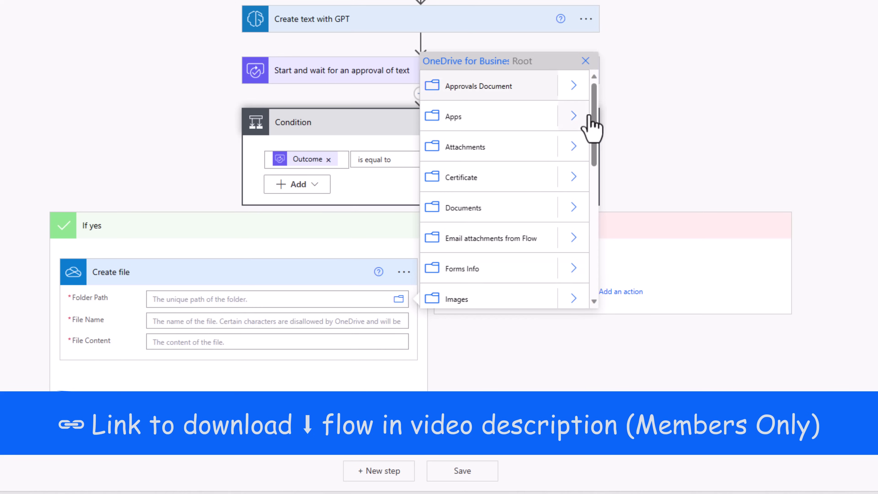
left_click_drag(589, 128, 609, 242)
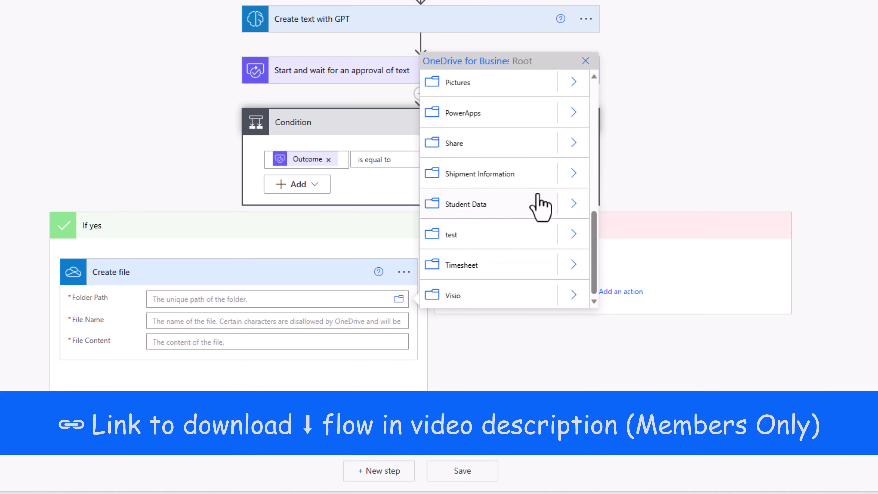
left_click(514, 185)
Set the Create file action's File Name to the email's Subject followed by .csv.
left_click(252, 298)
left_click(238, 254)
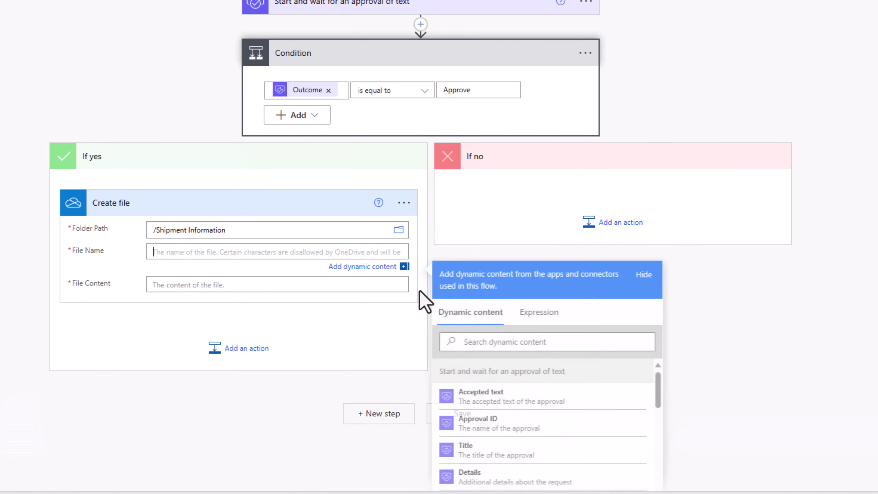
left_click(496, 342)
type("subj")
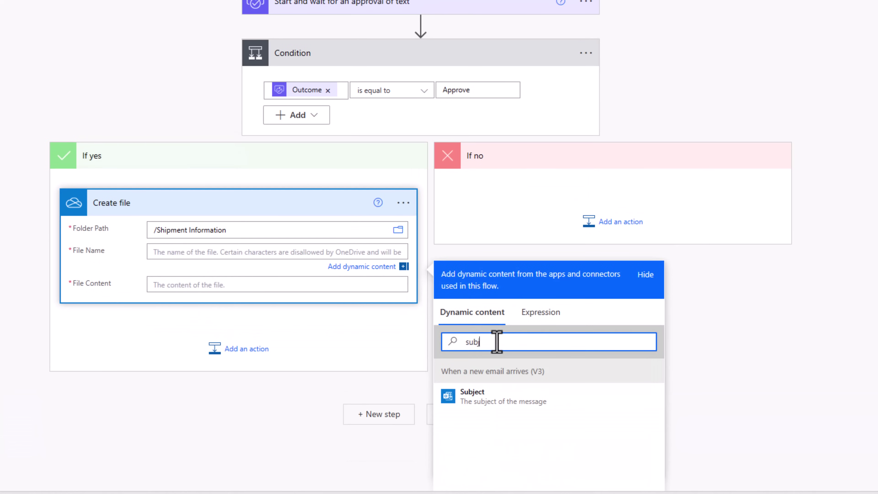
left_click(483, 397)
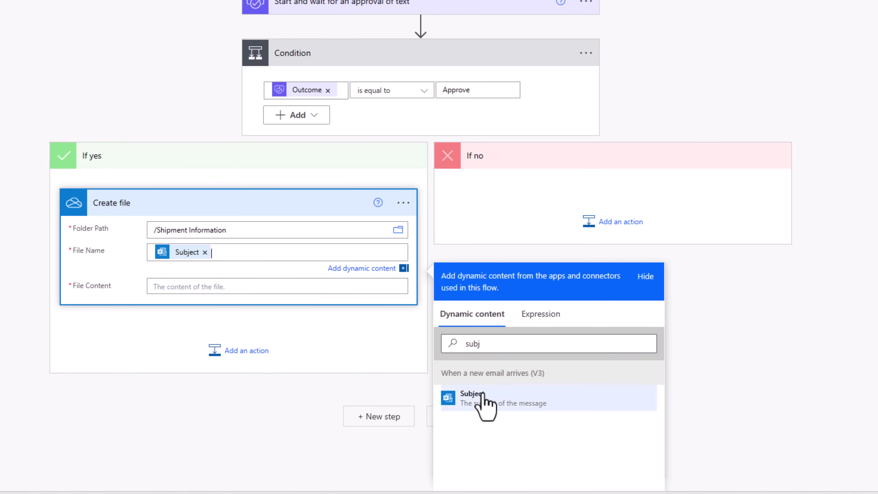
Set the file's content to the approval's Accepted text and save the flow.
left_click(233, 259)
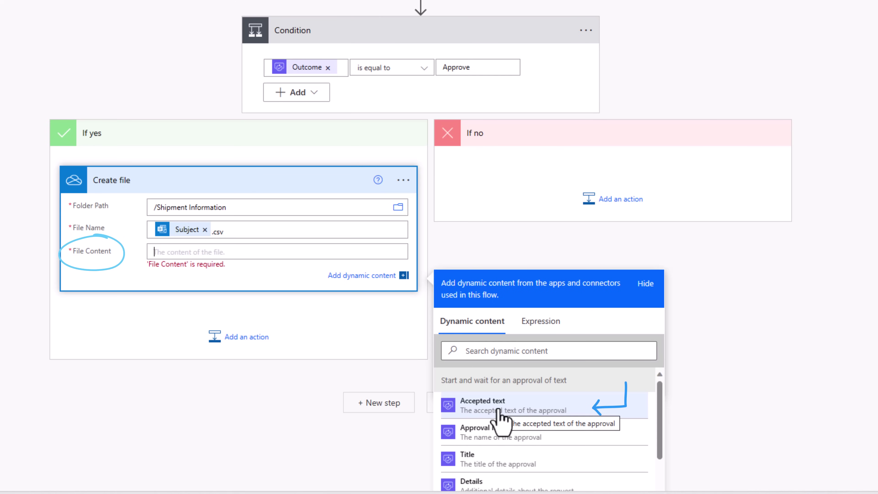
left_click(498, 410)
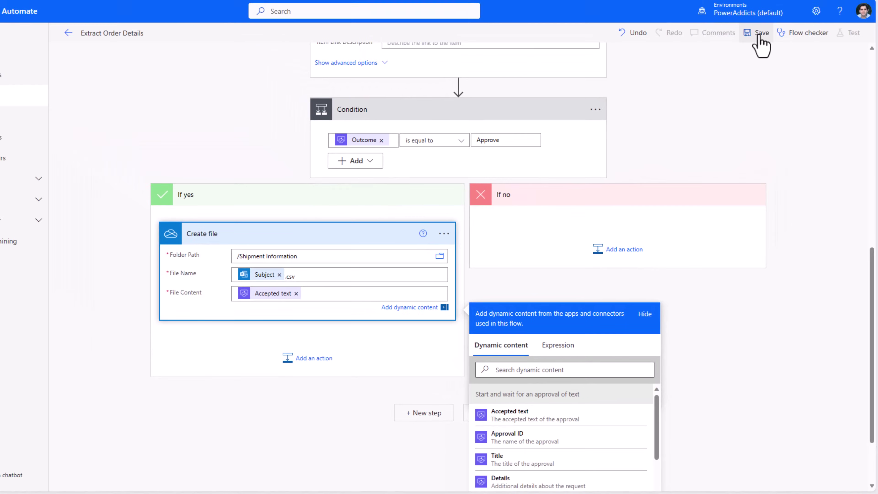
left_click(759, 35)
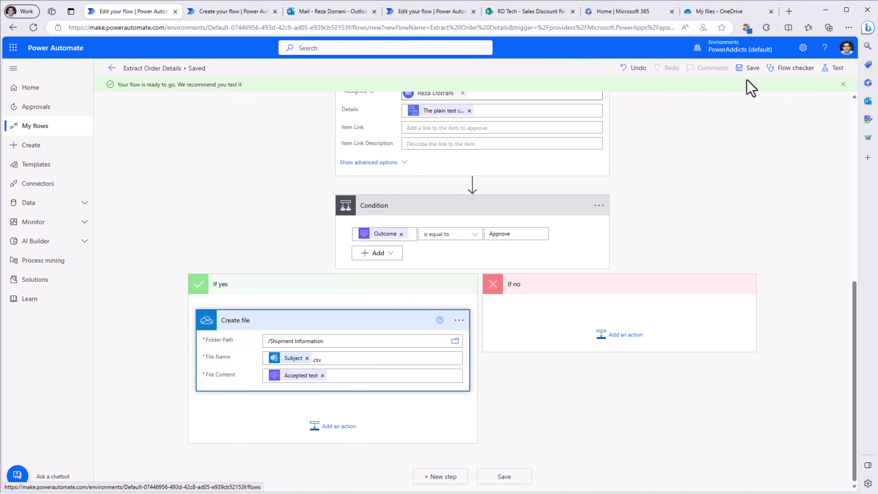
Review the saved flow, open its running instance from the run history and inspect the approval action.
scroll(582, 165, "up", 10)
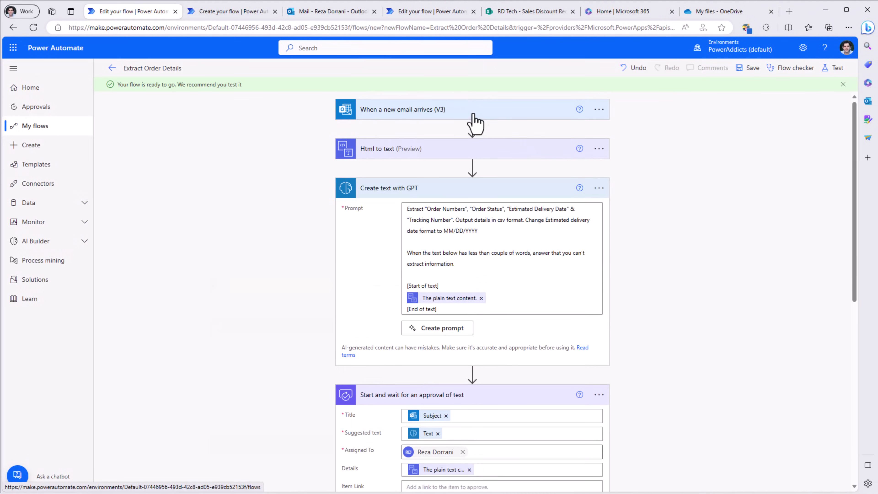
left_click(473, 115)
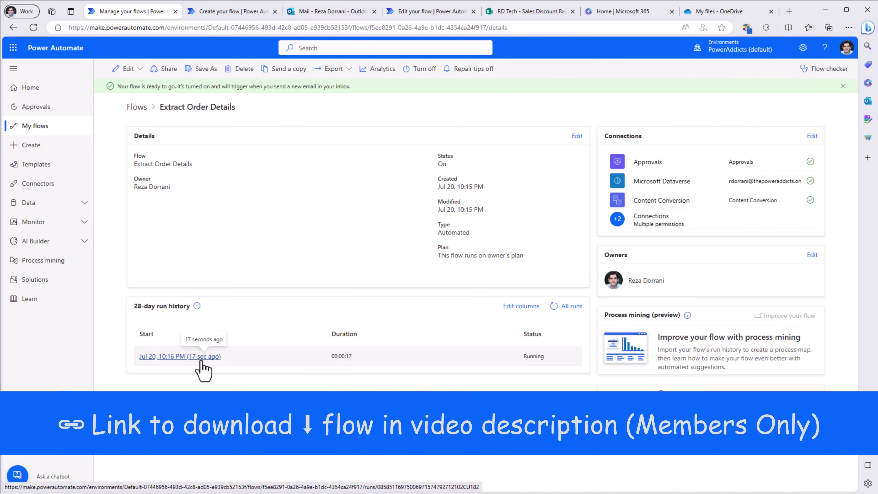
left_click(200, 358)
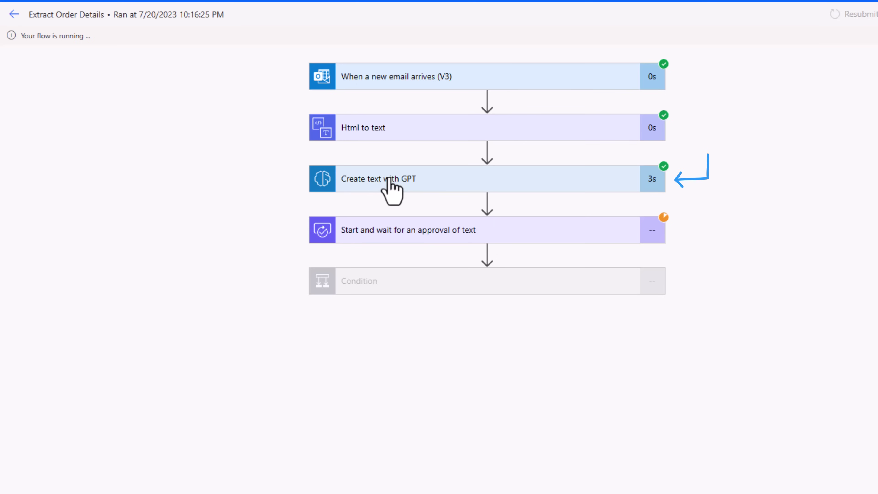
left_click(412, 231)
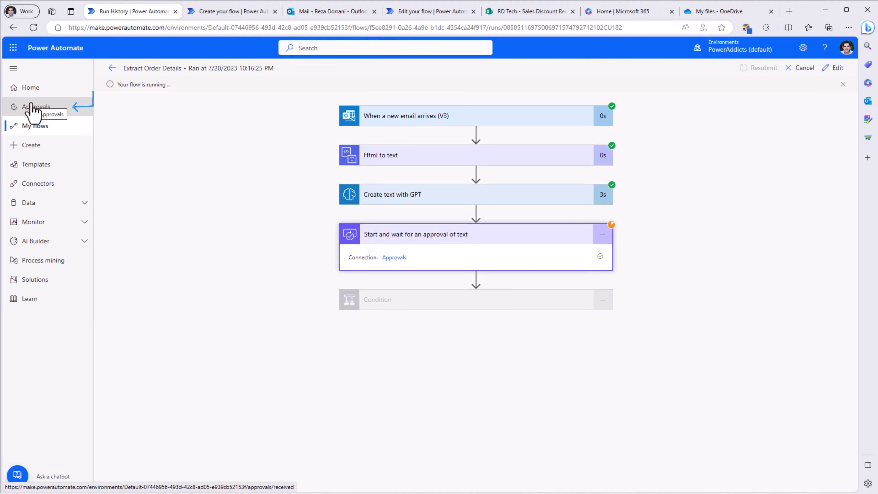
Switch to Outlook and read through the approval email's order details and suggested CSV text.
left_click(327, 11)
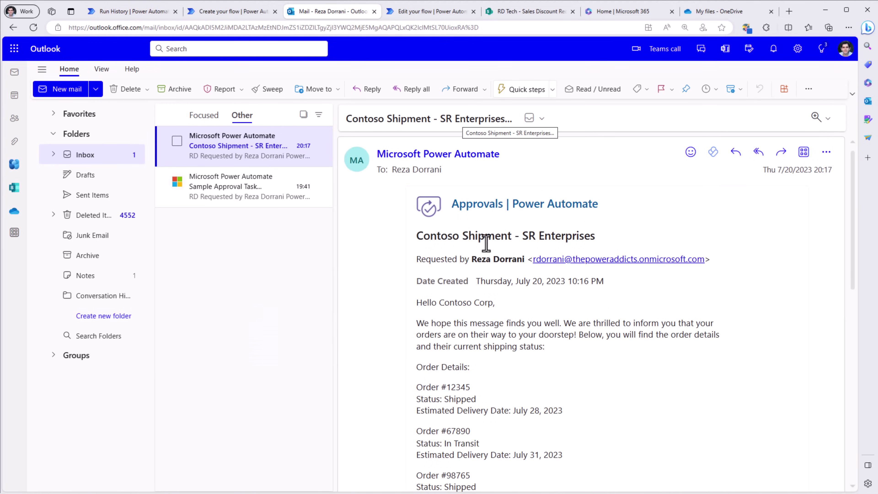
scroll(490, 251, "down", 6)
scroll(453, 204, "up", 2)
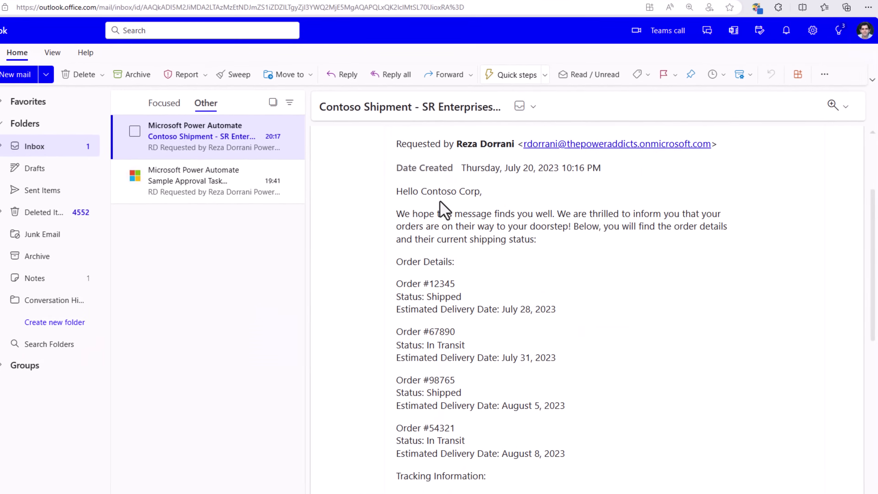
scroll(457, 225, "down", 5)
scroll(504, 284, "down", 2)
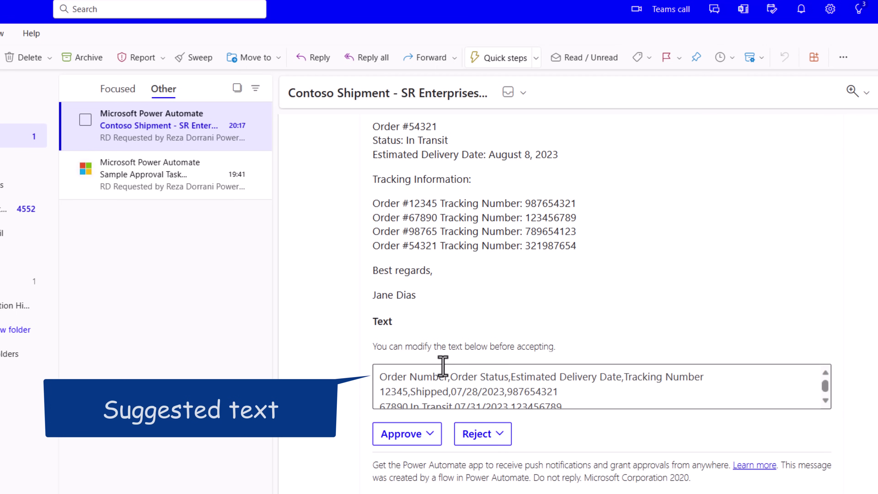
left_click_drag(827, 384, 826, 391)
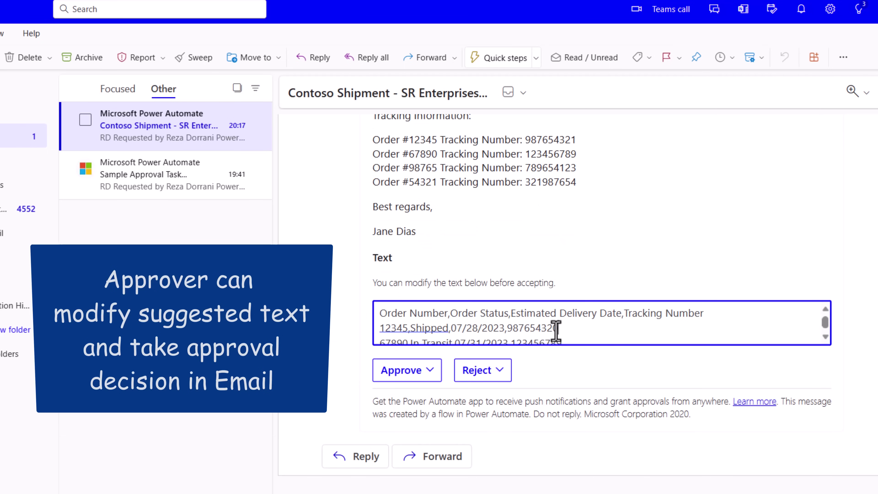
Change the last digit of the first order's tracking number to 0 and approve the request with the comment "ok".
left_click(557, 332)
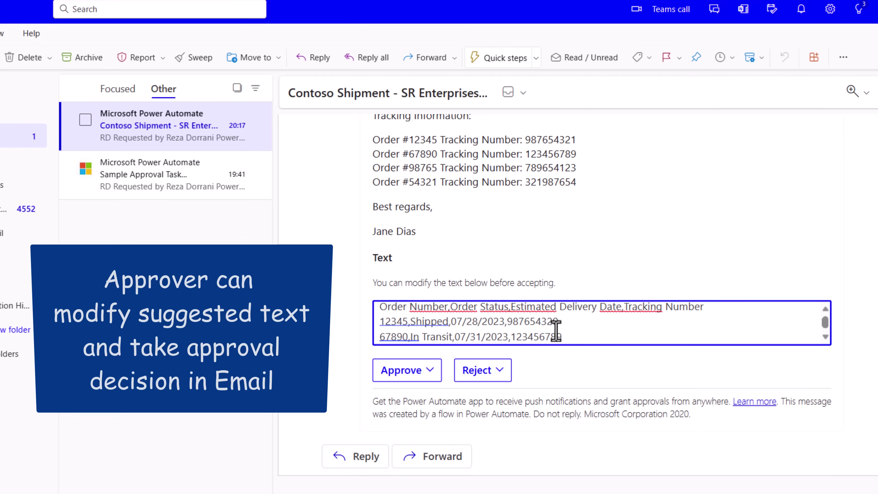
left_click(408, 374)
left_click(407, 275)
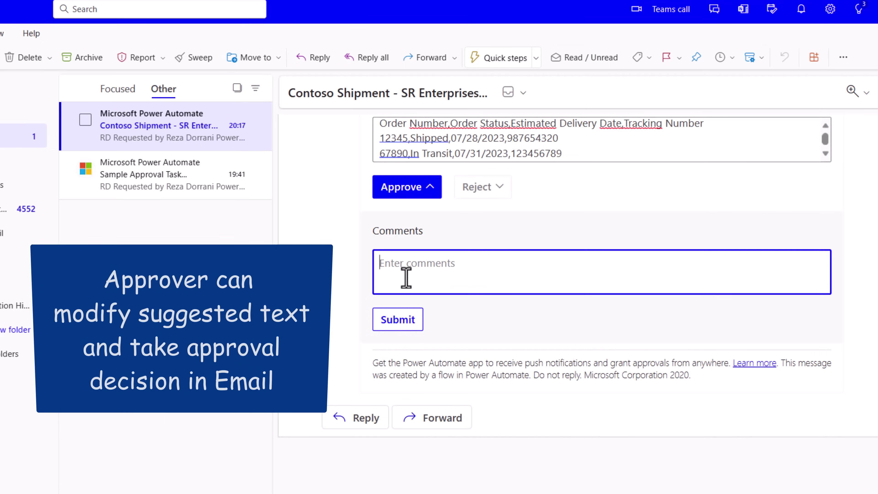
type("ok")
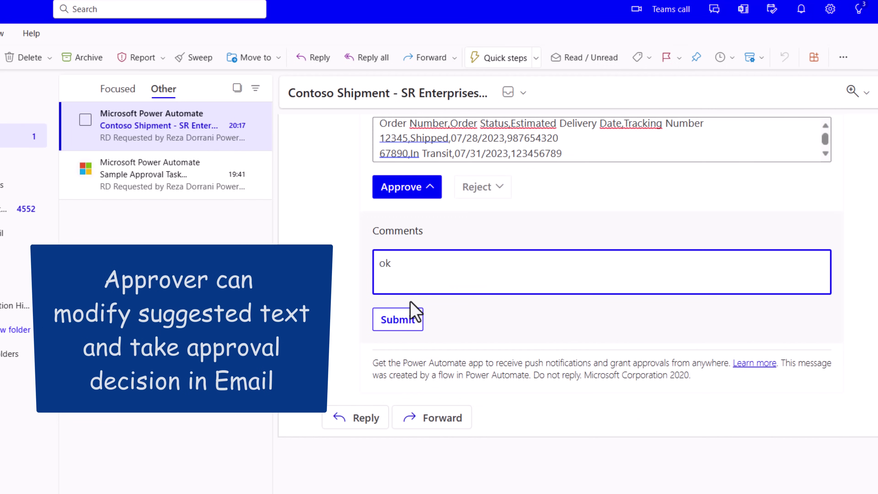
left_click(408, 324)
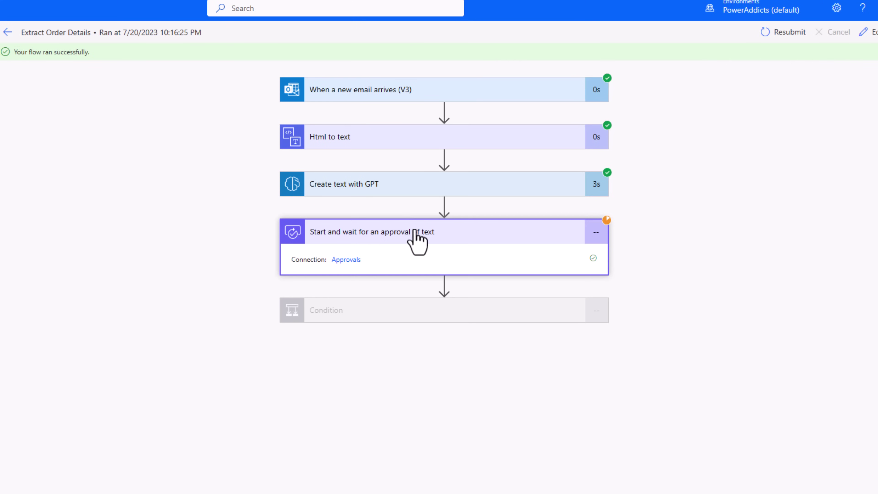
Return to the flow run and inspect the results of the approval, the Condition and the Create file action.
left_click(419, 239)
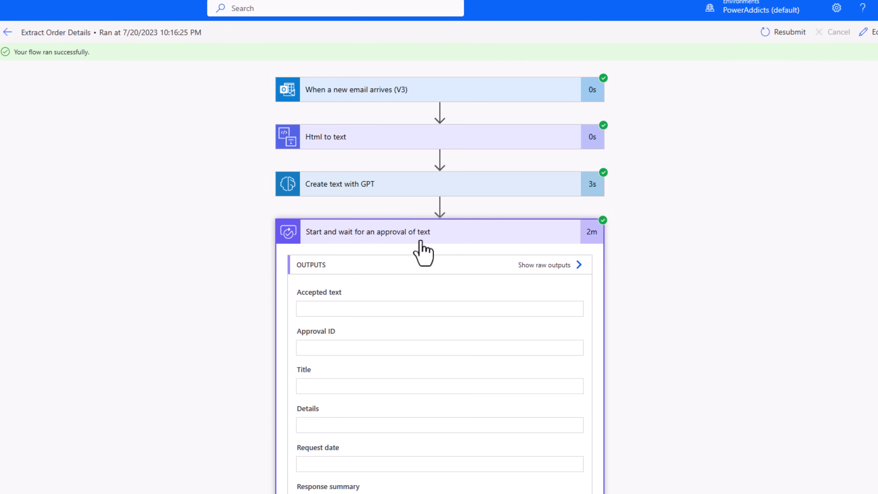
left_click(420, 242)
left_click(404, 287)
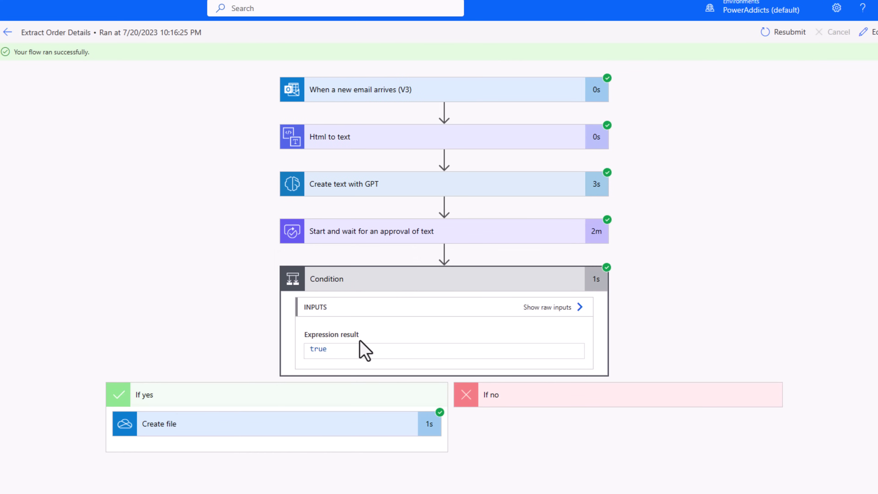
left_click(325, 426)
scroll(376, 449, "down", 4)
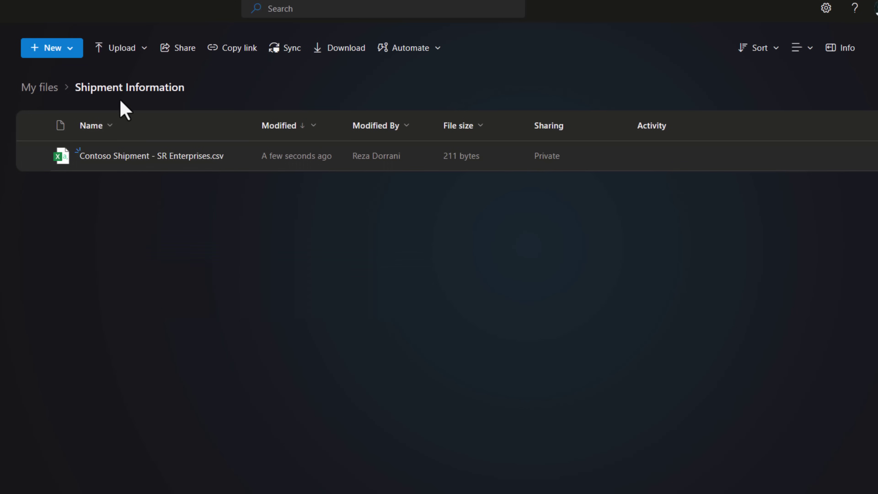
Open Contoso Shipment - SR Enterprises.csv from OneDrive's Shipment Information folder and check the saved order details.
left_click(149, 157)
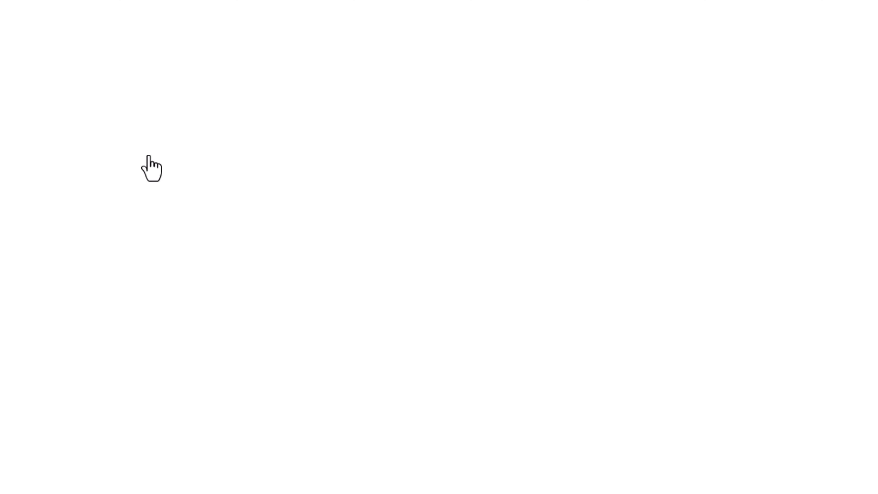
left_click_drag(13, 186, 296, 272)
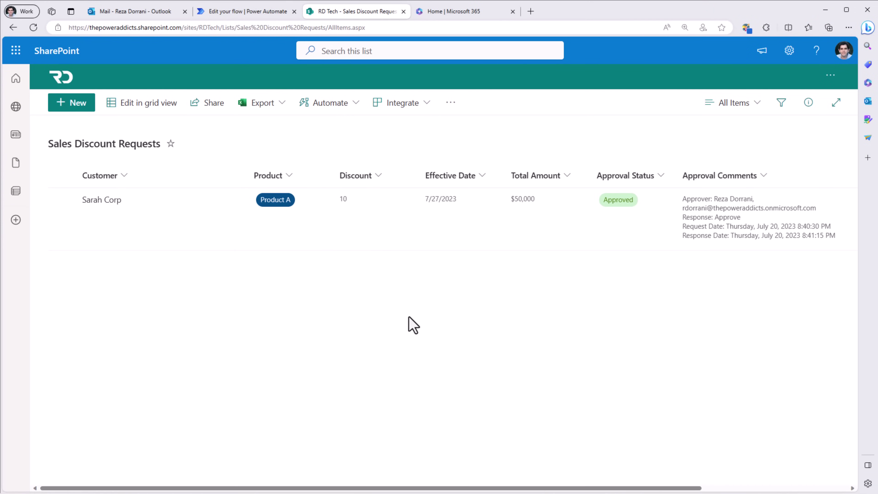
Examine the Approval Status column's settings in the Sales Discount Requests list, leaving them unedited.
left_click(650, 177)
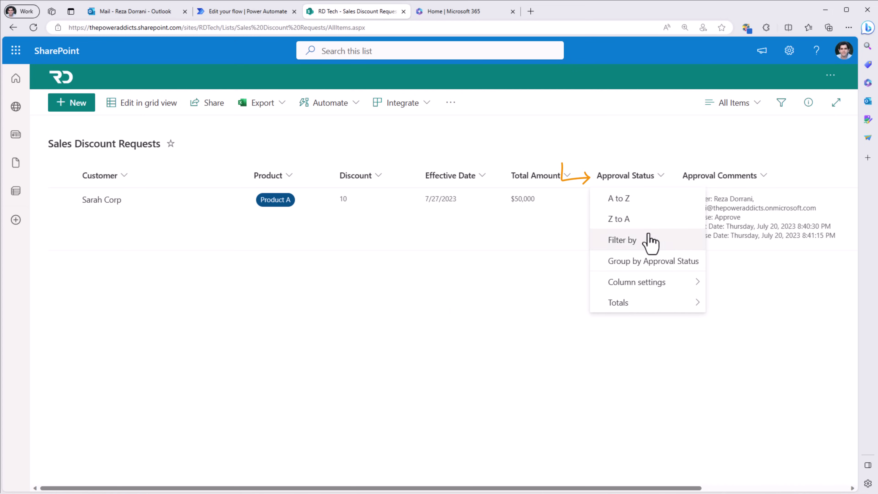
mouse_move(656, 279)
left_click(721, 281)
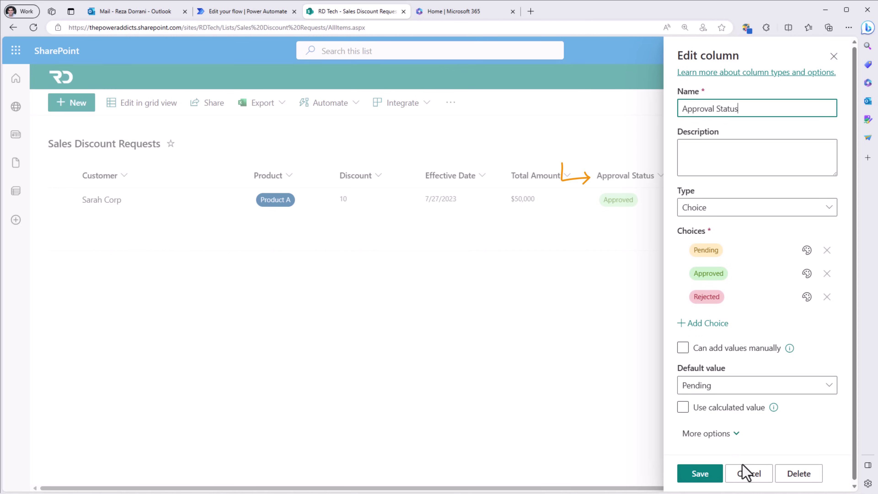
left_click(747, 473)
Examine the Approval Comments column's settings and close them without saving.
left_click(733, 181)
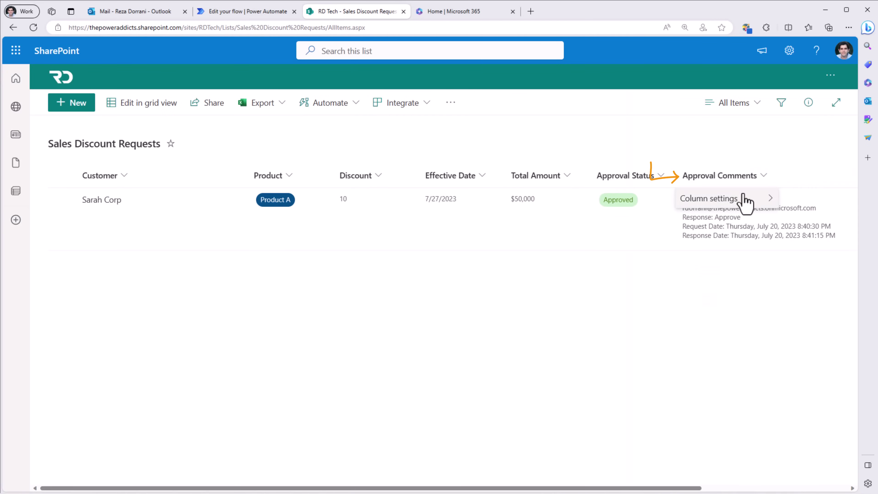
mouse_move(680, 200)
left_click(646, 204)
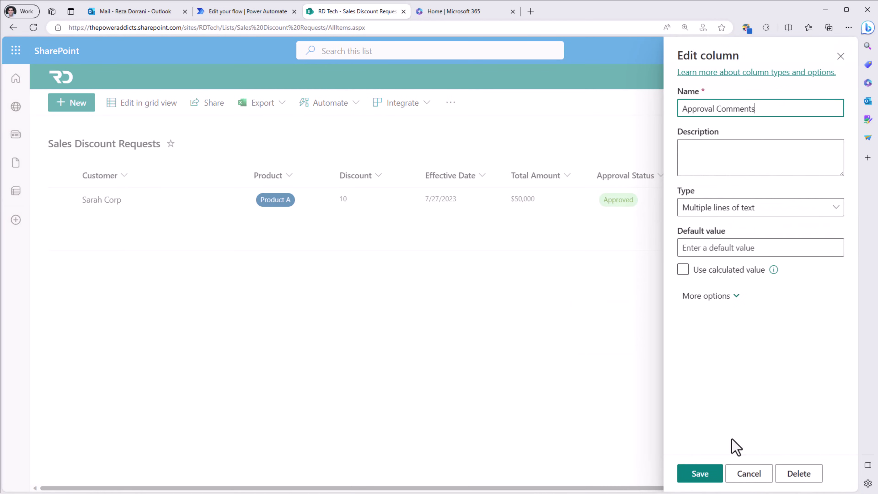
left_click(748, 474)
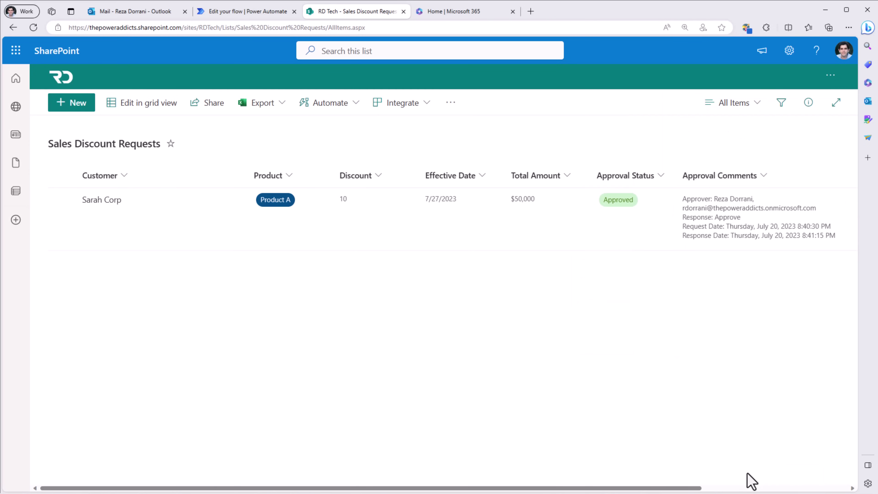
Examine which columns the Sales Discount Requests new item form shows or hides, and cancel the column editing without changes.
left_click(71, 103)
left_click(815, 86)
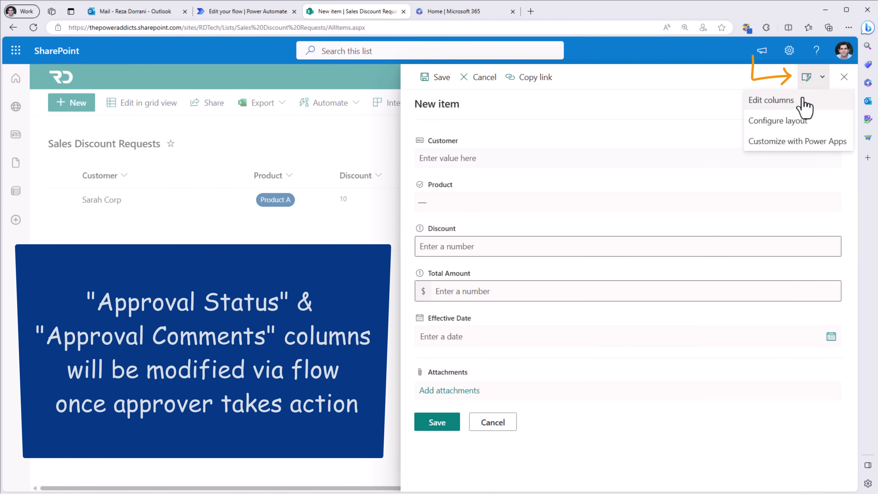
left_click(803, 102)
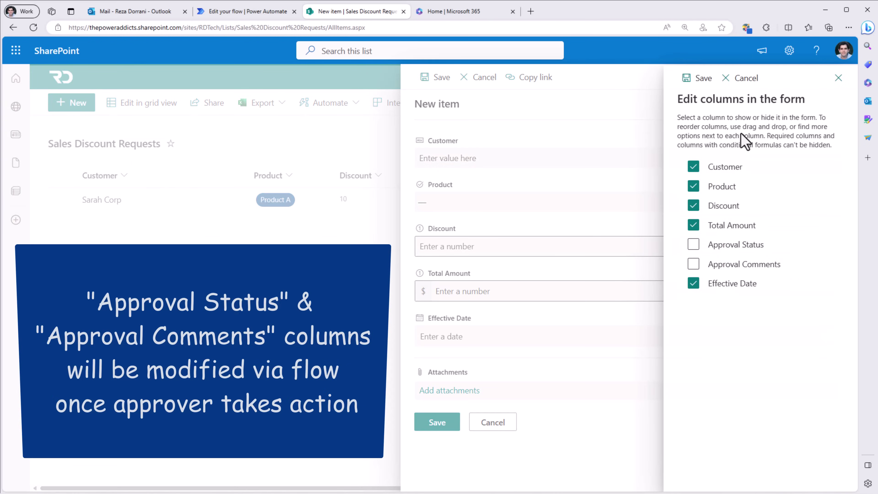
left_click(744, 78)
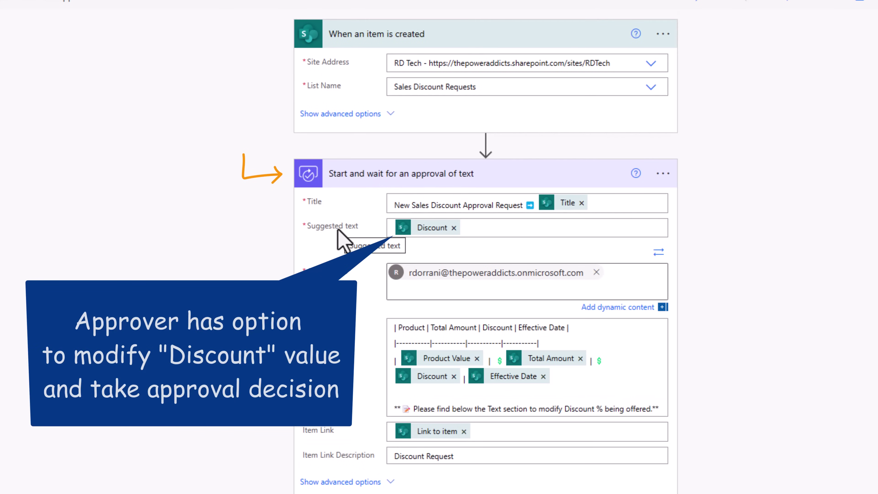
Review the sales discount flow in Power Automate, from the text approval action through the Condition to its Update item branches.
mouse_move(428, 235)
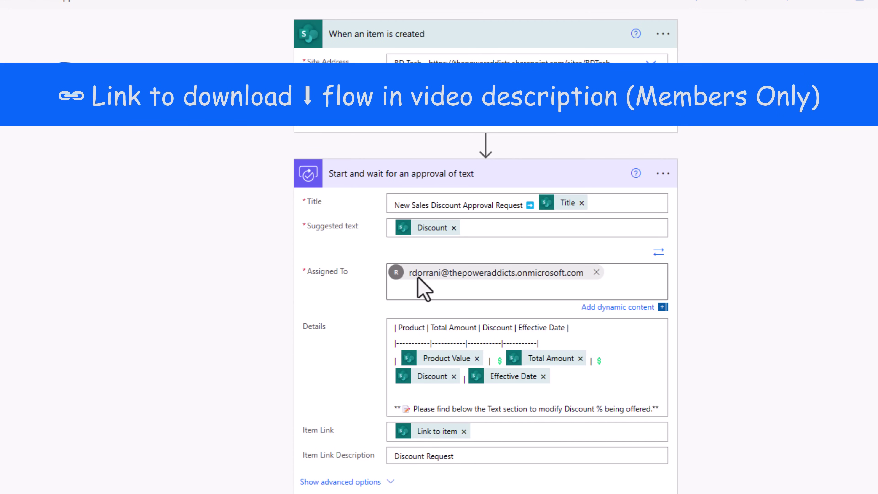
scroll(473, 428, "down", 5)
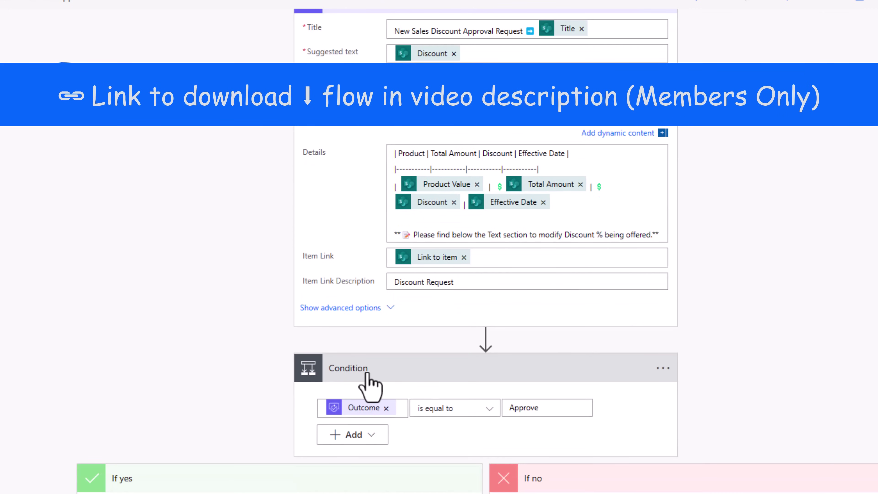
scroll(502, 435, "down", 10)
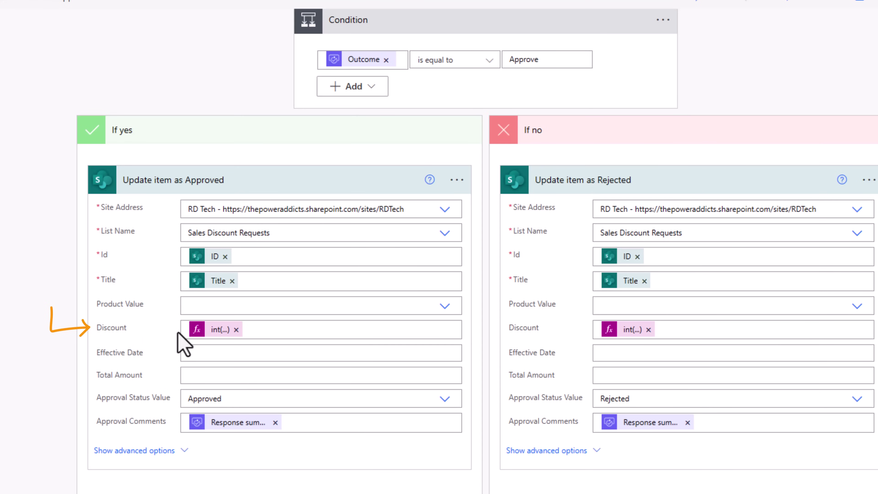
Inspect the int expression in the Discount field of Update item as Approved, including its acceptedText reference.
left_click(206, 332)
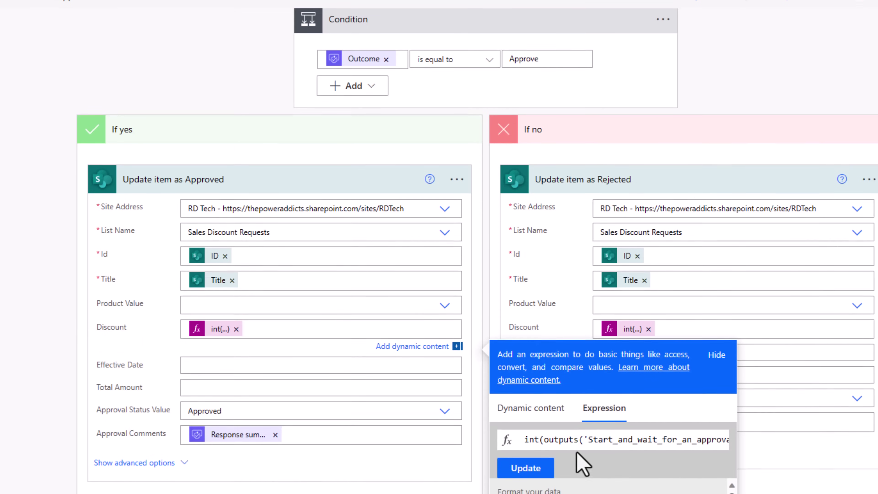
left_click_drag(568, 419, 683, 341)
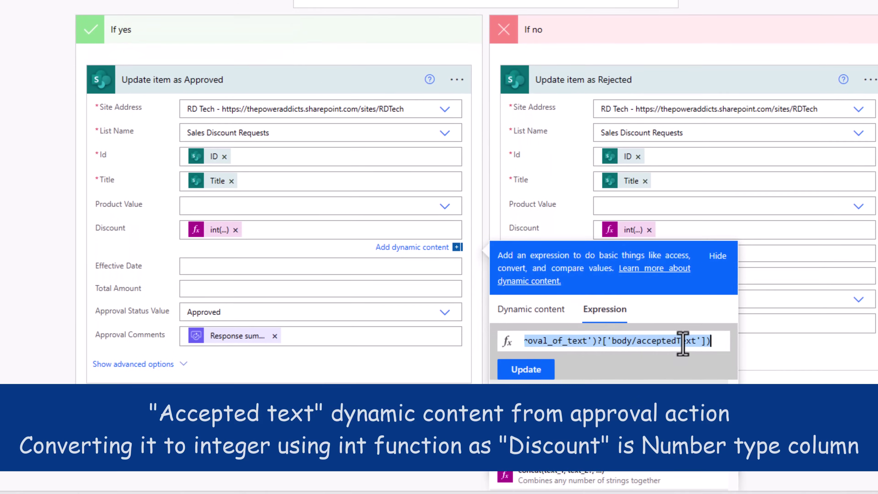
double_click(660, 342)
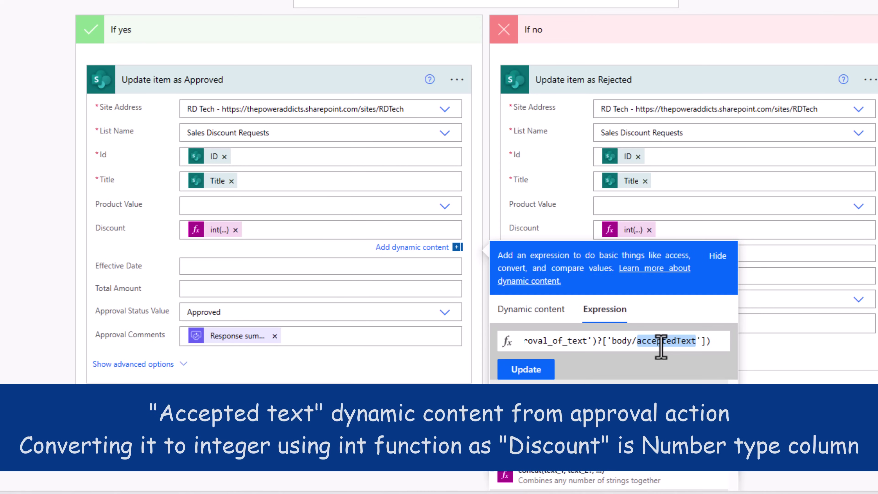
key("Home")
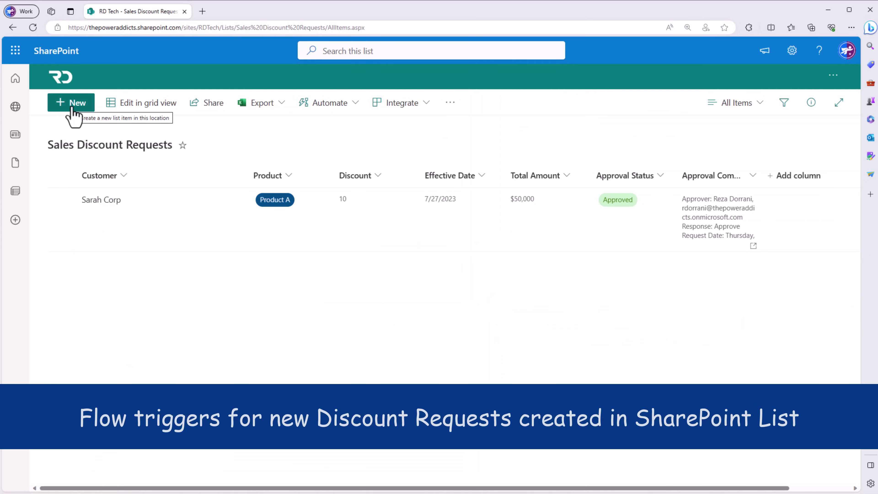
Create a Sales Discount Requests item in SharePoint: customer Contoso, Product C, discount 25, total amount 50000, effective date 8/1/2023.
left_click(87, 109)
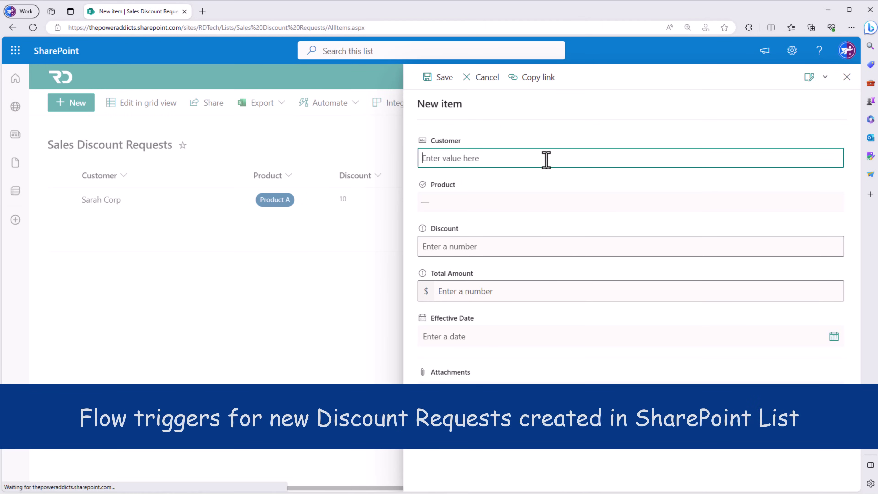
type("Contoso")
key("Tab")
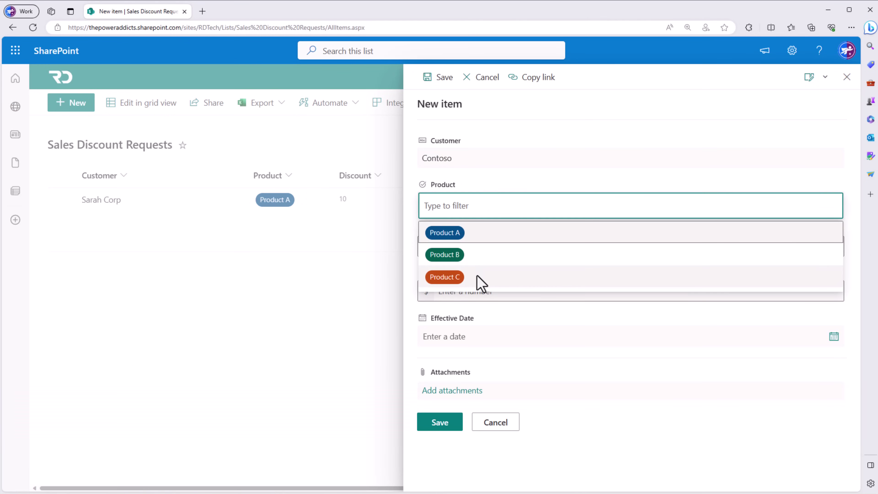
left_click(478, 277)
left_click(448, 248)
type("25")
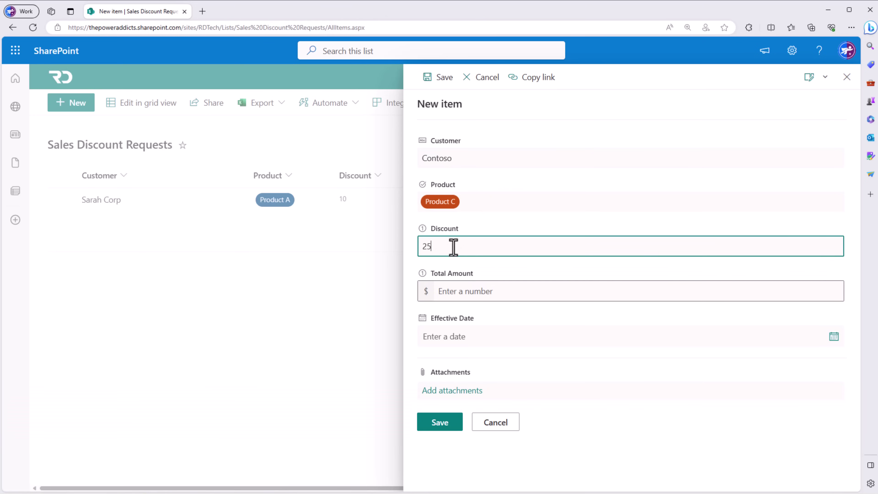
left_click(462, 292)
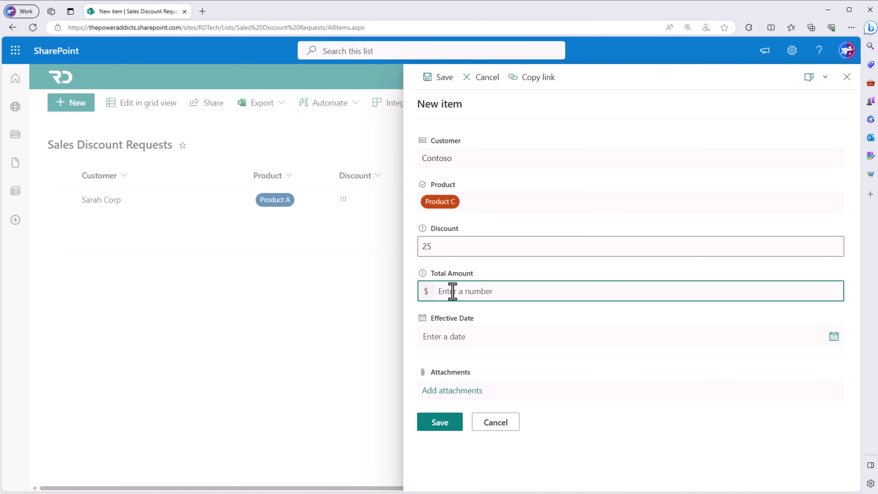
type("50000")
key("Tab")
type("8/1/2023")
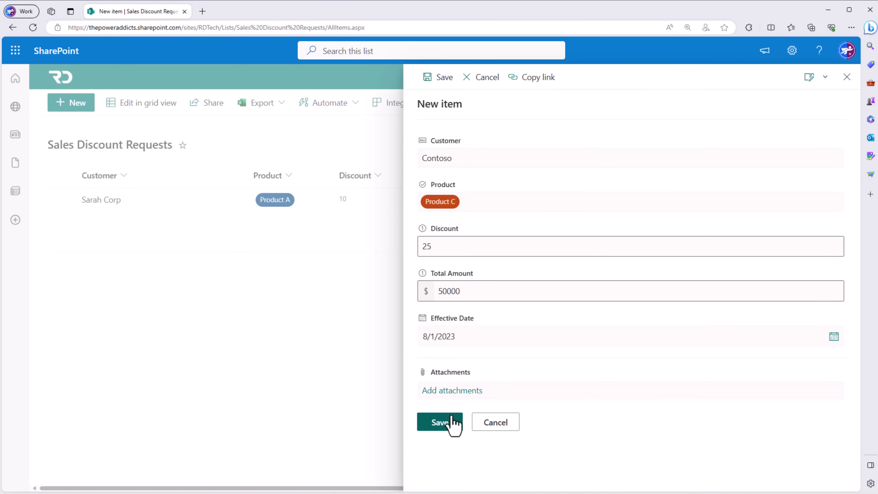
left_click(449, 423)
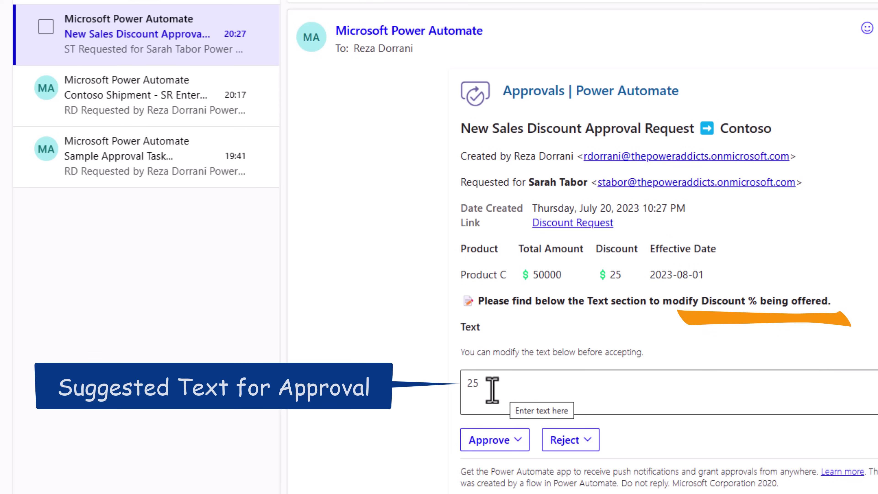
Approve the Contoso request from its Outlook email with text 20 and comment "updated discount rate to 20% as that is the max offer".
scroll(526, 372, "down", 3)
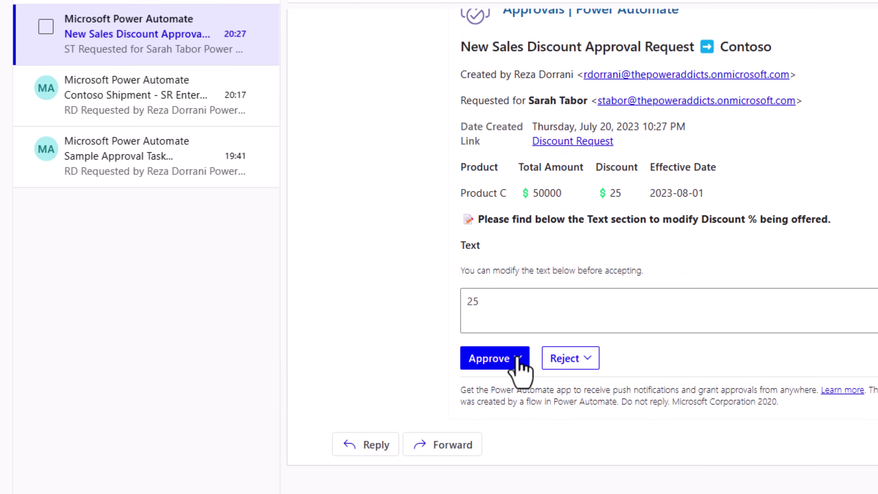
left_click(500, 312)
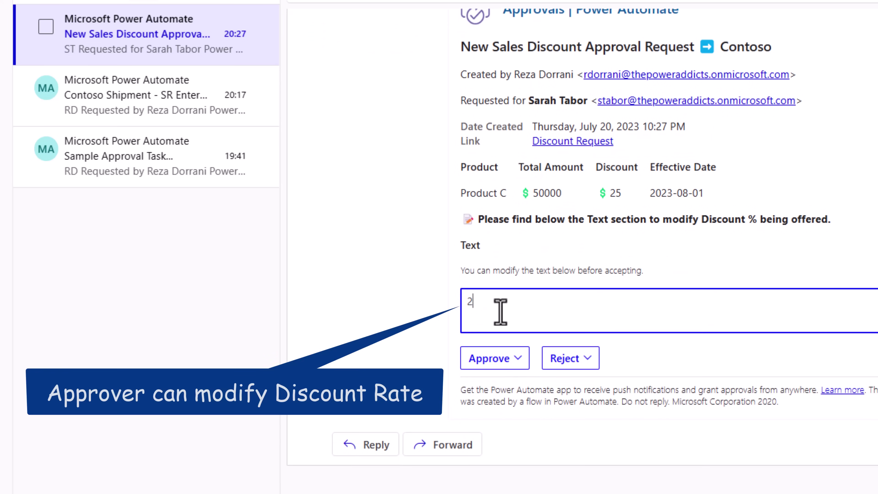
left_click(494, 359)
scroll(515, 363, "down", 5)
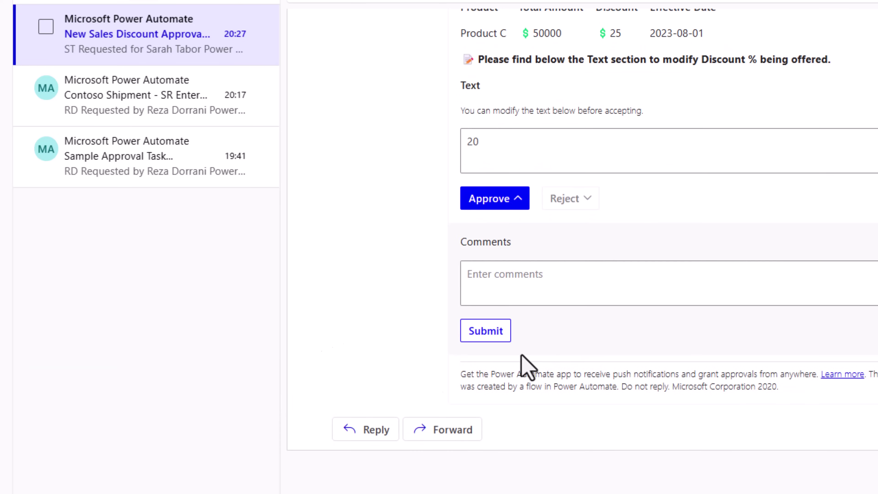
left_click(519, 284)
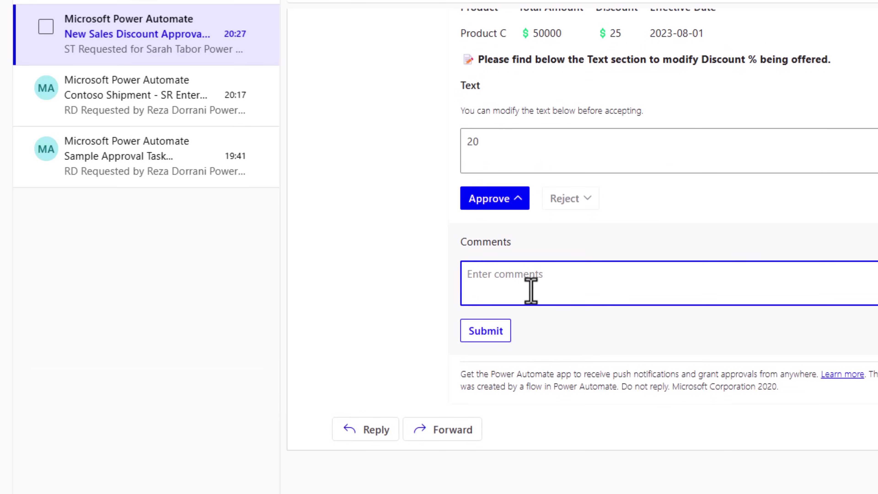
type("updated discount rate to 20% as that is the max offer")
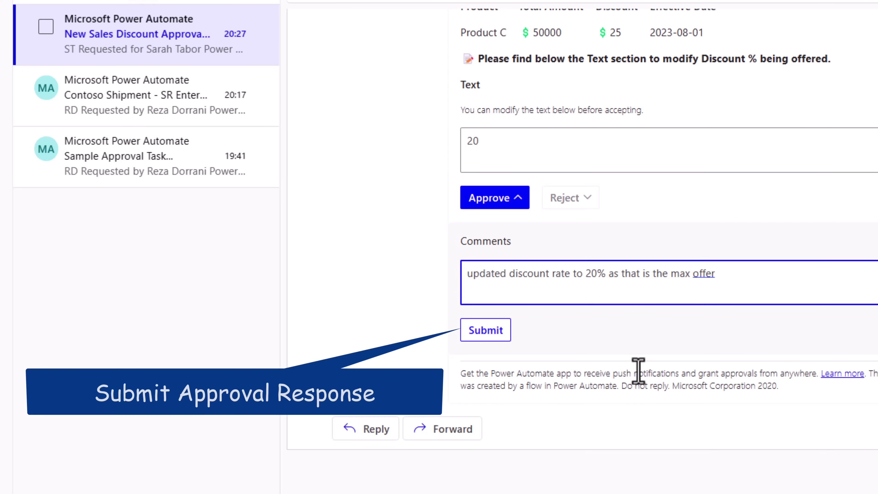
left_click(491, 332)
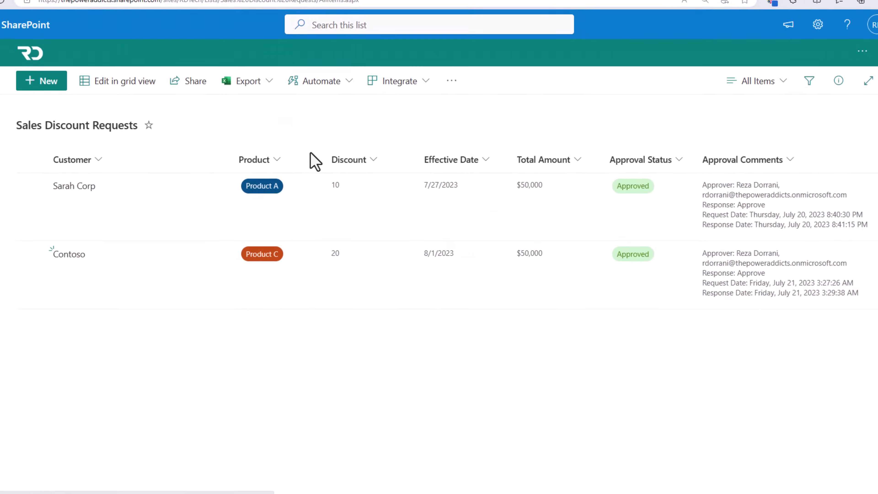
Check the Contoso request's discount, approval status and approval comments in the SharePoint Sales Discount Requests list.
left_click(61, 263)
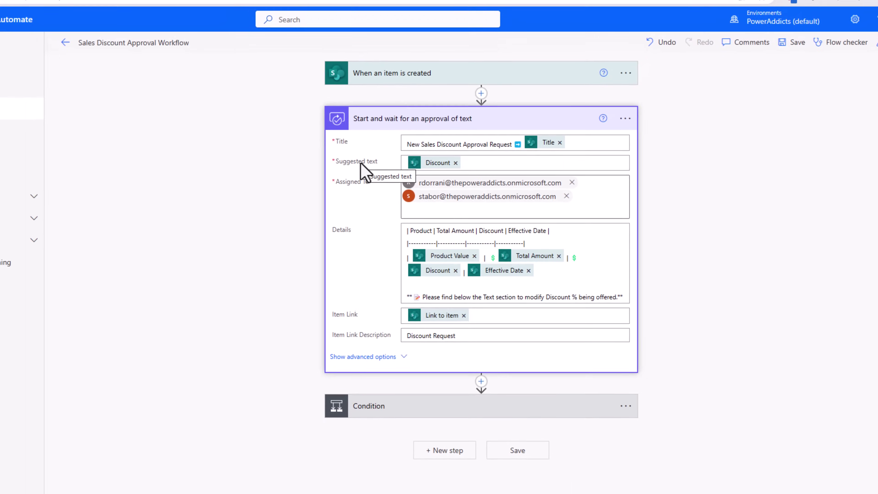
Switch to Power Apps, search all Dataverse tables for "Approval" and open the Approval table.
left_click(557, 14)
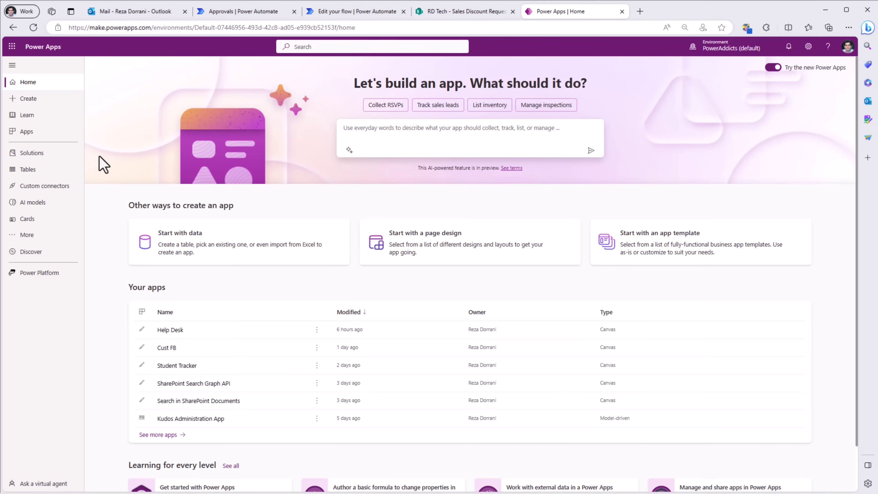
left_click(47, 178)
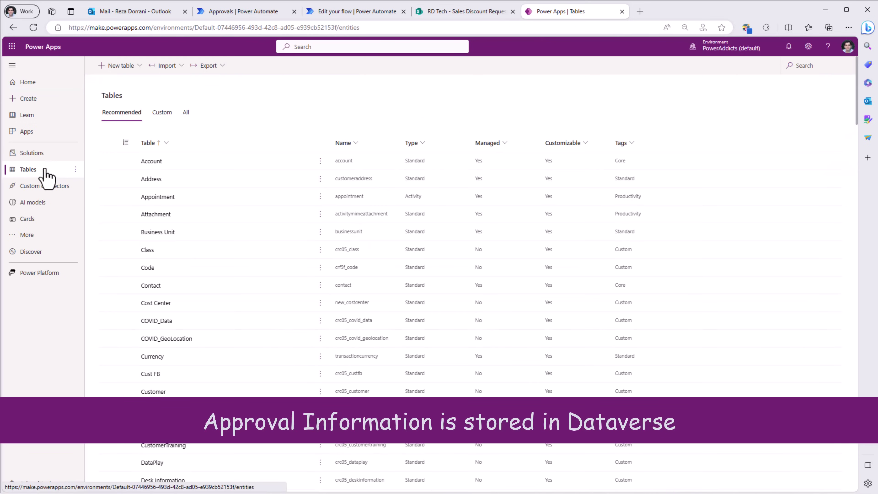
left_click(186, 114)
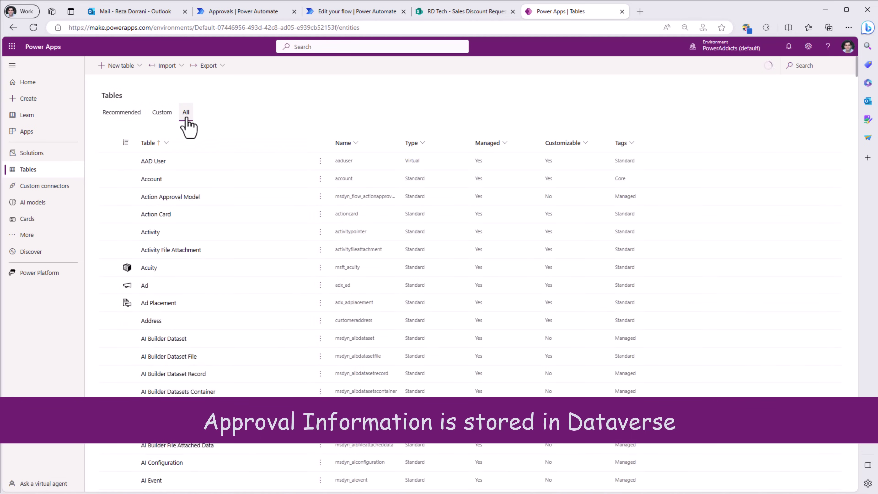
left_click(799, 66)
type("Approval")
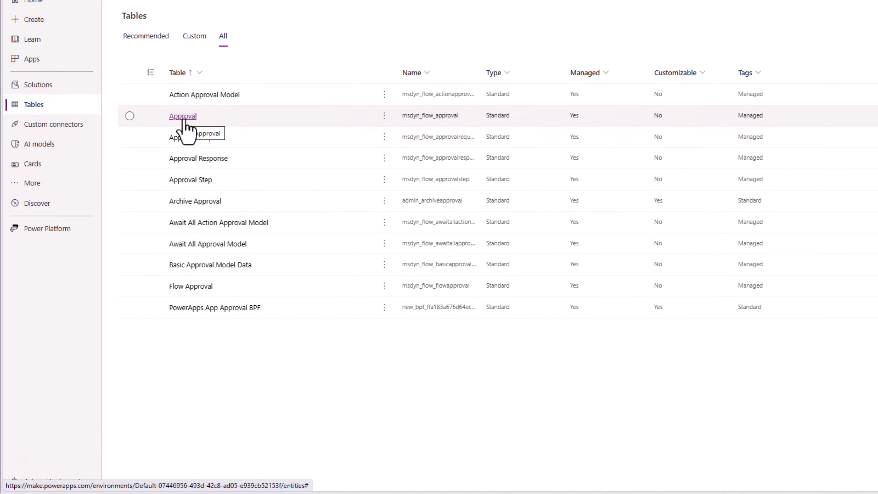
left_click(183, 117)
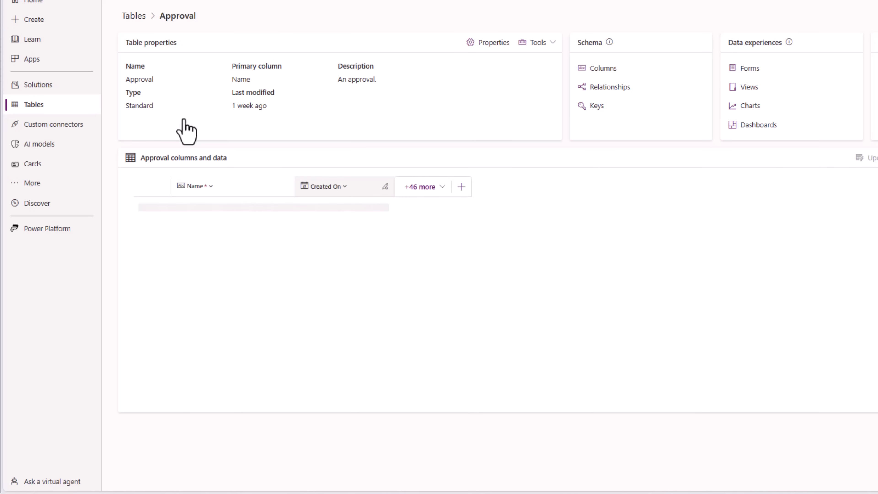
Sort the Approval records by Created On from newer to older and show the Additional Fields column, selecting the newest record's value.
left_click(344, 190)
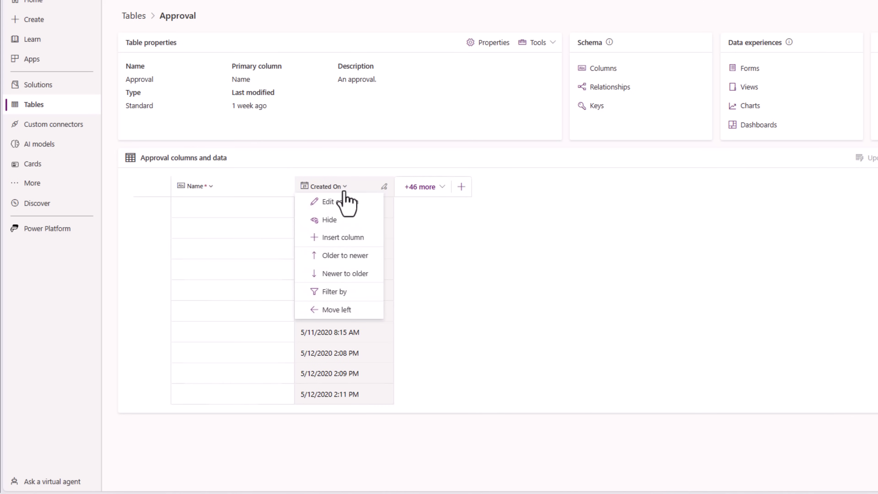
left_click(353, 274)
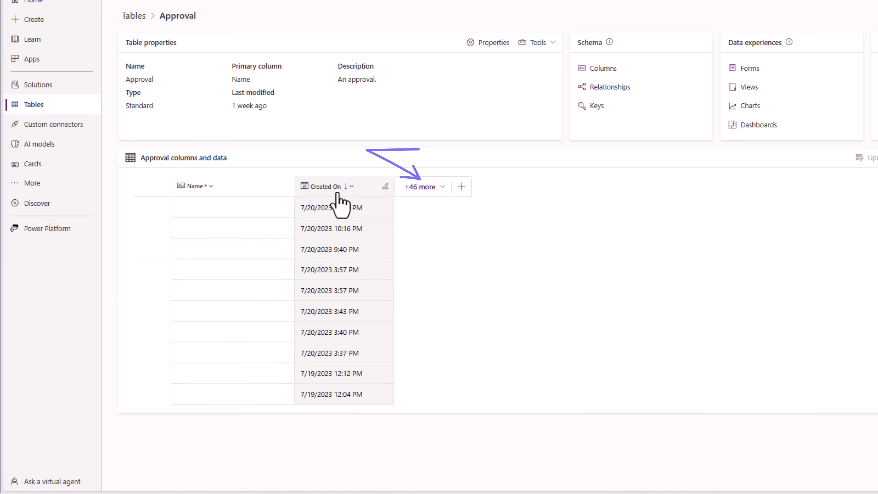
left_click(440, 193)
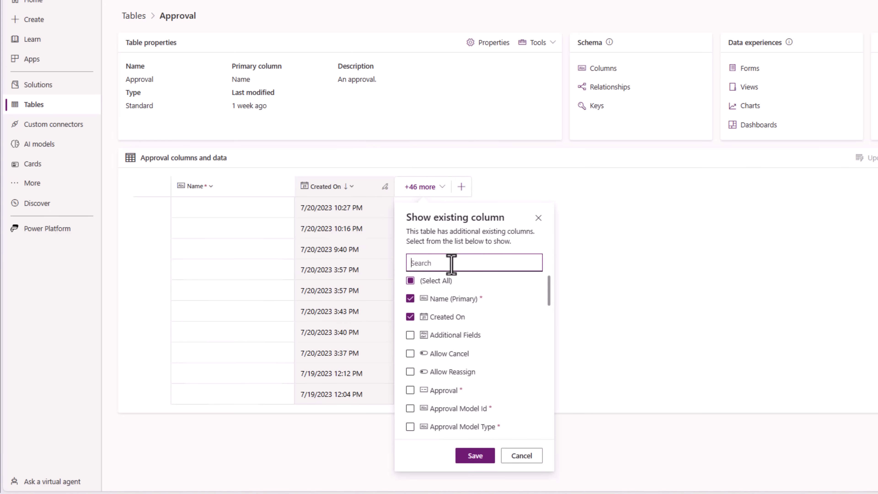
type("addi")
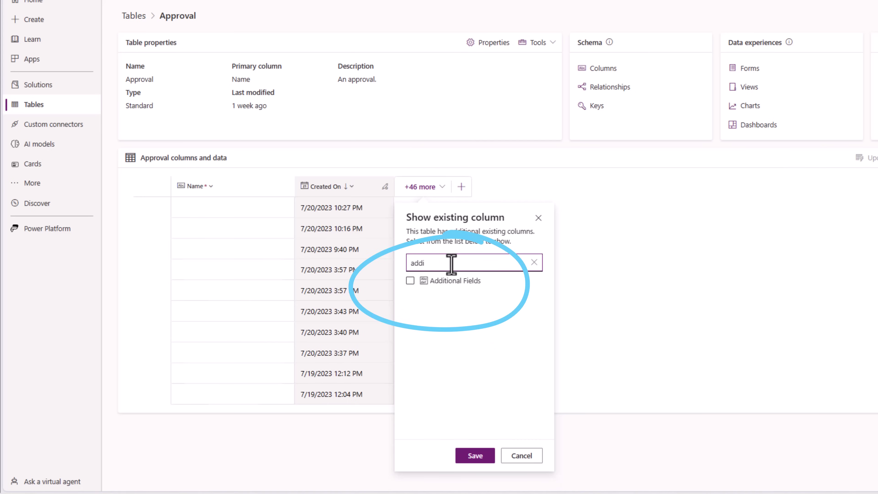
left_click(418, 282)
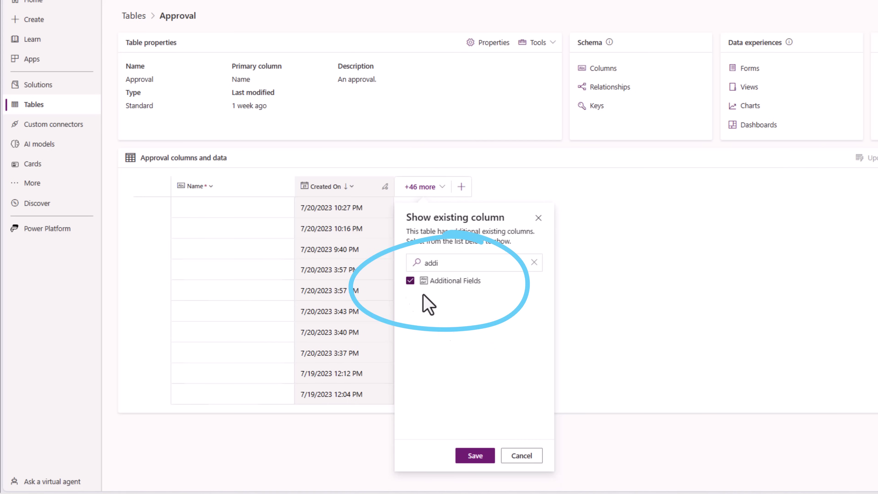
left_click(475, 456)
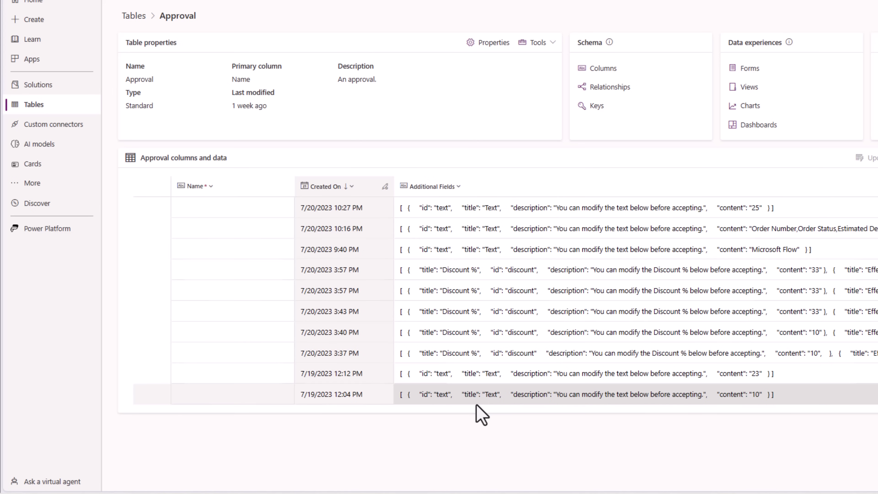
left_click(456, 208)
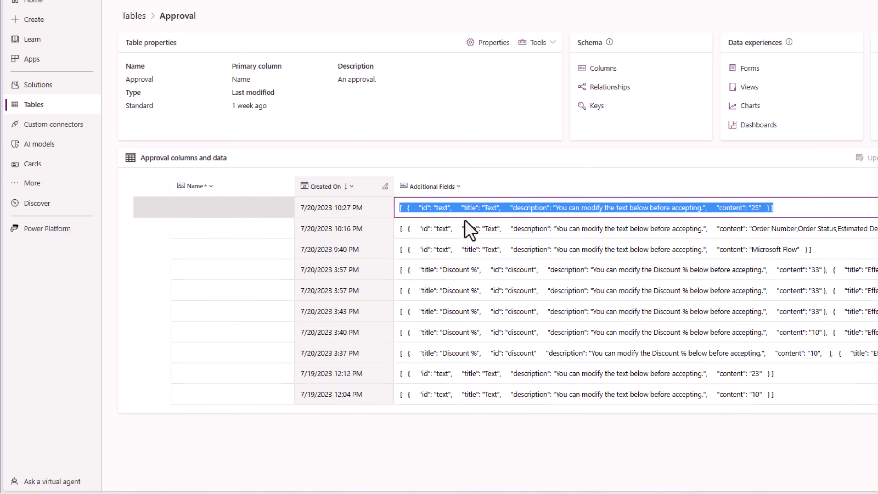
Switch to Notepad and examine the formatted JSON array holding the suggested text data.
key("alt+Tab")
left_click_drag(0, 6, 585, 11)
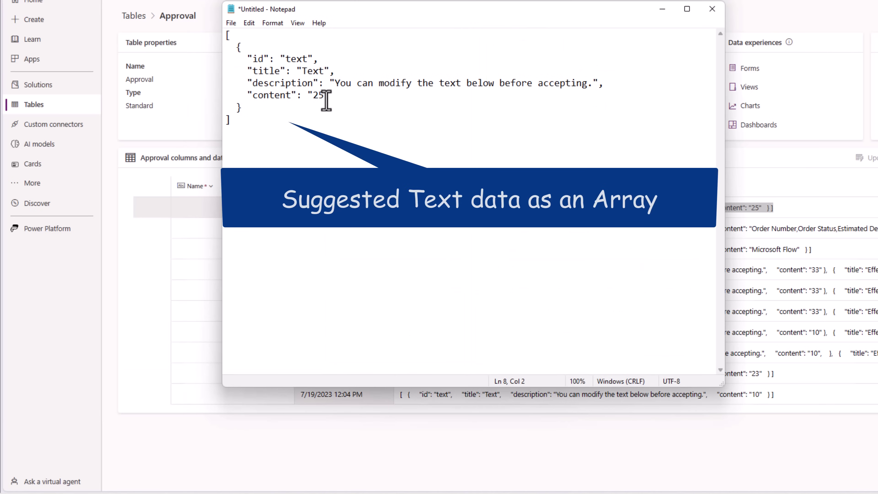
mouse_move(226, 37)
left_mouse_down()
mouse_move(244, 125)
mouse_move(224, 34)
left_mouse_up()
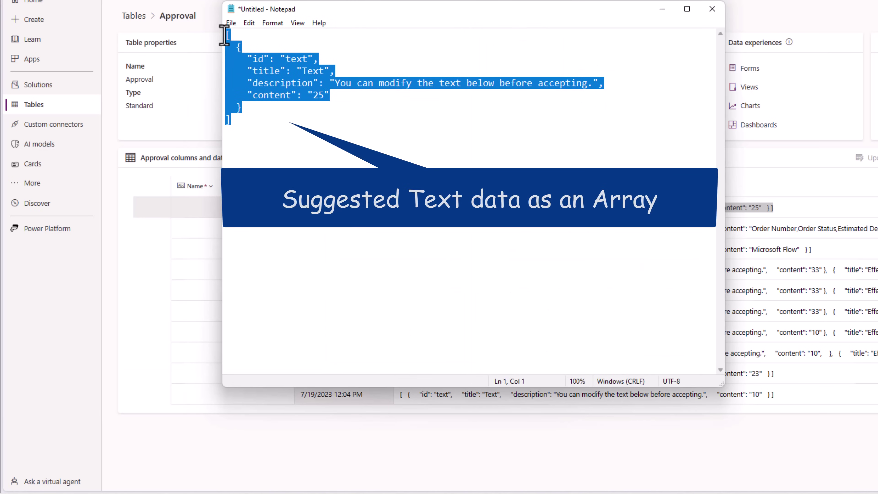
left_click(236, 48)
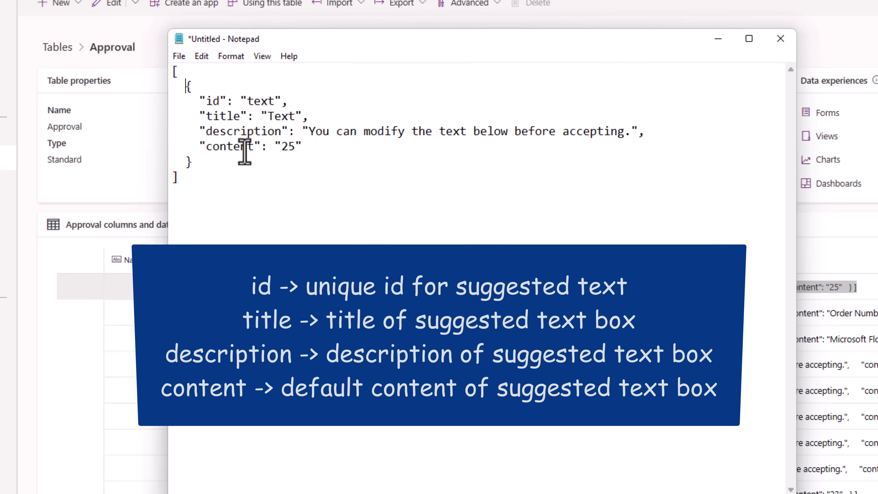
Duplicate the text object twice within the JSON array, separating the objects with commas.
left_click_drag(186, 86, 216, 172)
key("ctrl+c")
left_click(222, 169)
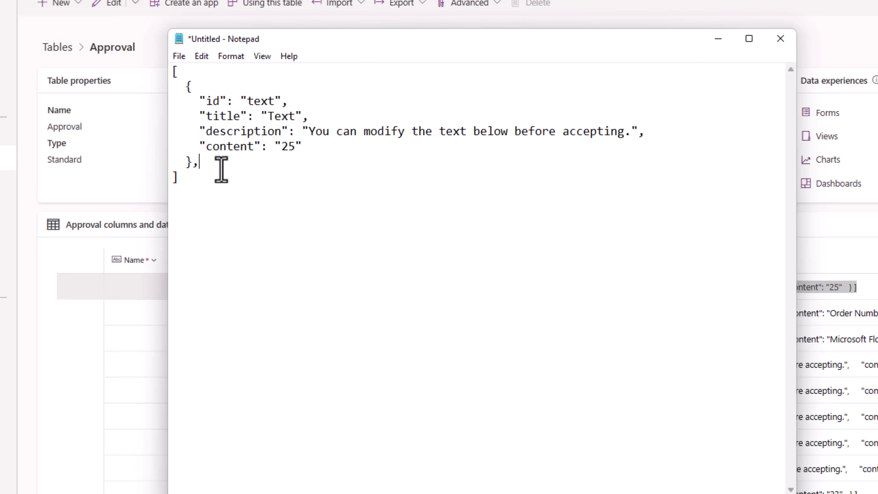
key("Return")
key("ctrl+v")
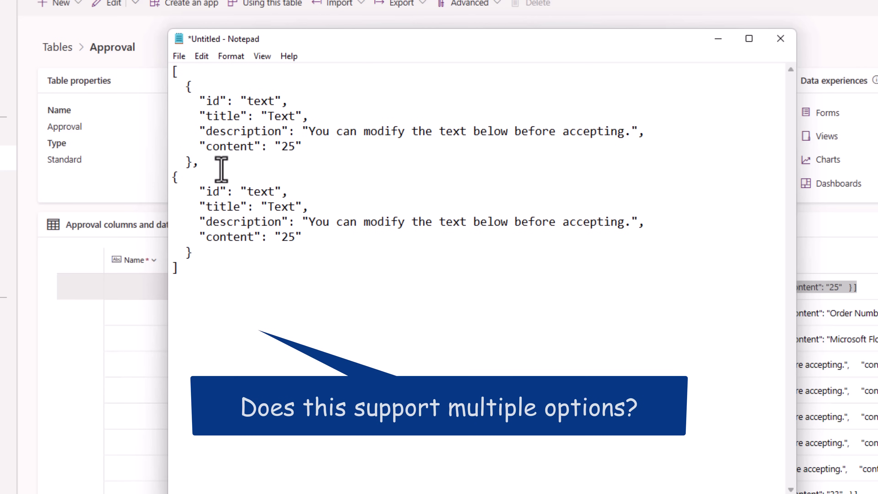
key("ctrl+v")
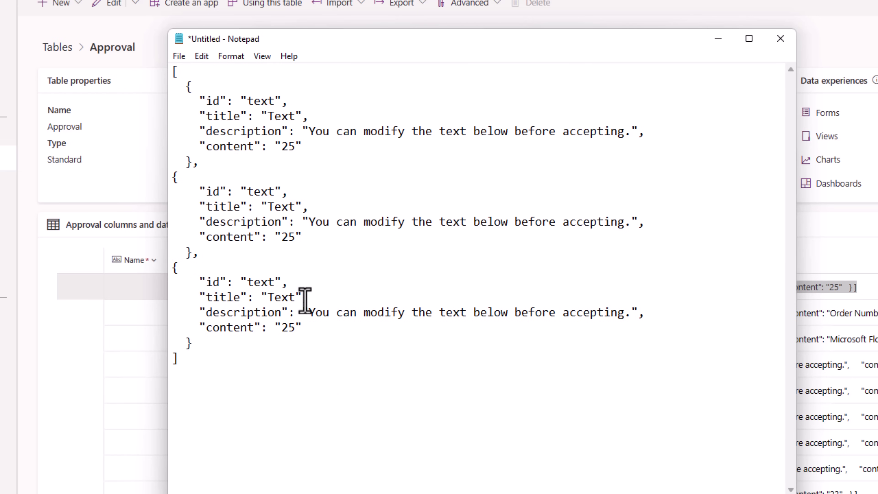
In the Sales Discount Approval Workflow, insert a Create an approval action after the trigger with approval type Approve/Reject - First to respond.
key("alt+Tab")
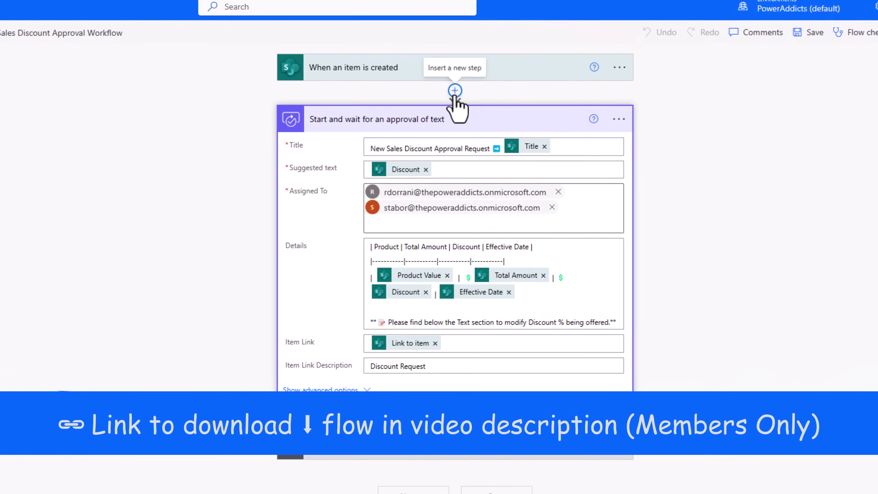
left_click(455, 91)
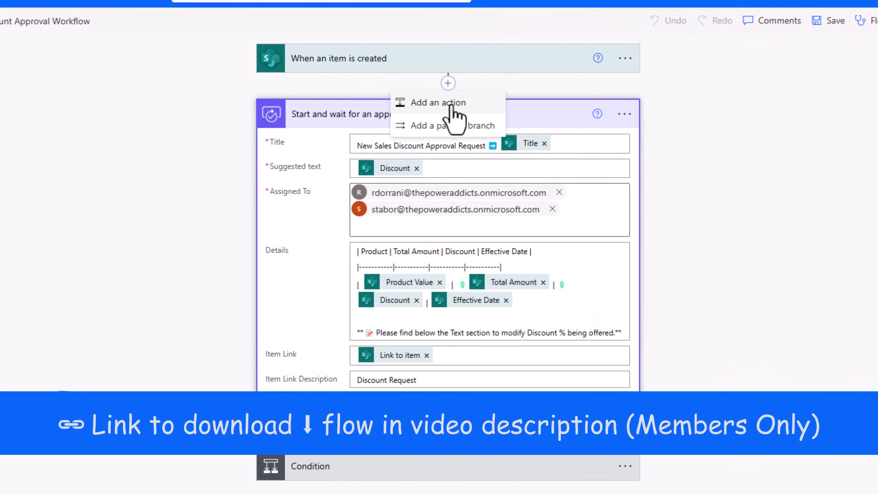
left_click(451, 105)
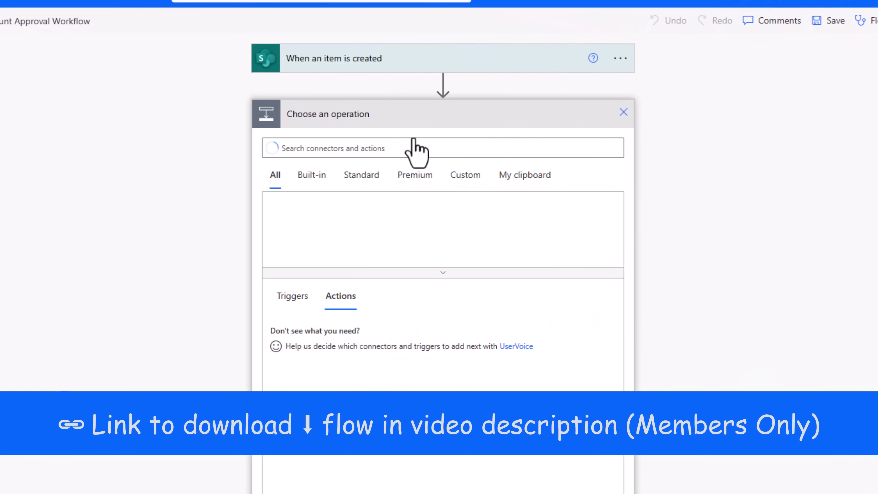
type("create an approval")
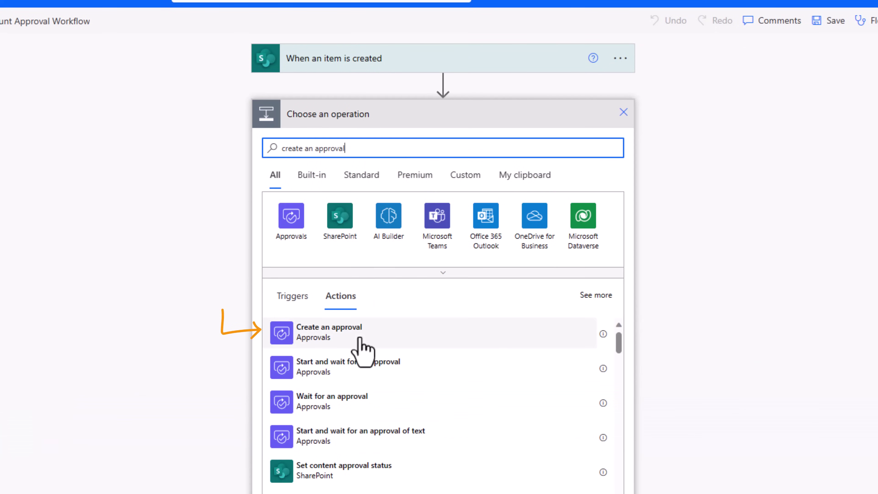
left_click(359, 341)
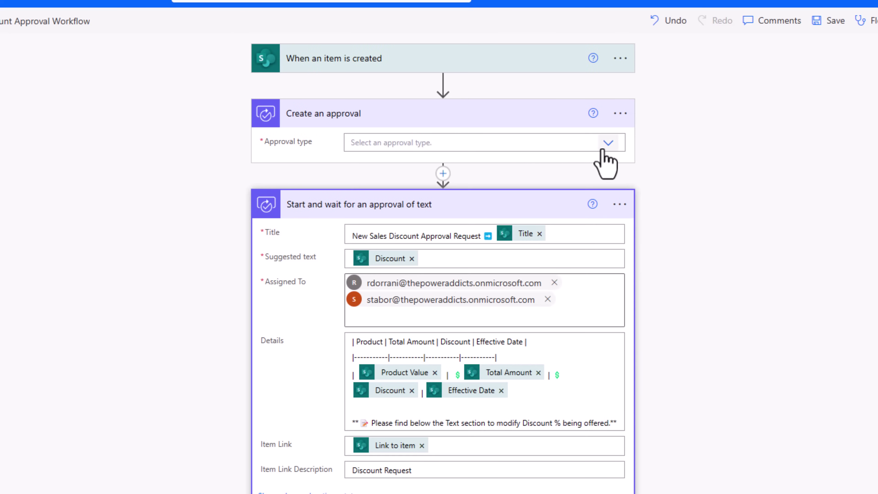
left_click(602, 150)
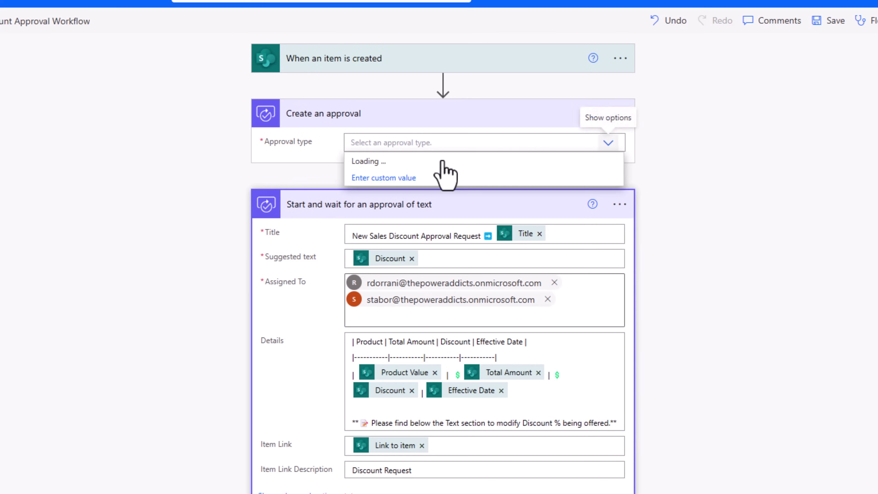
left_click(415, 178)
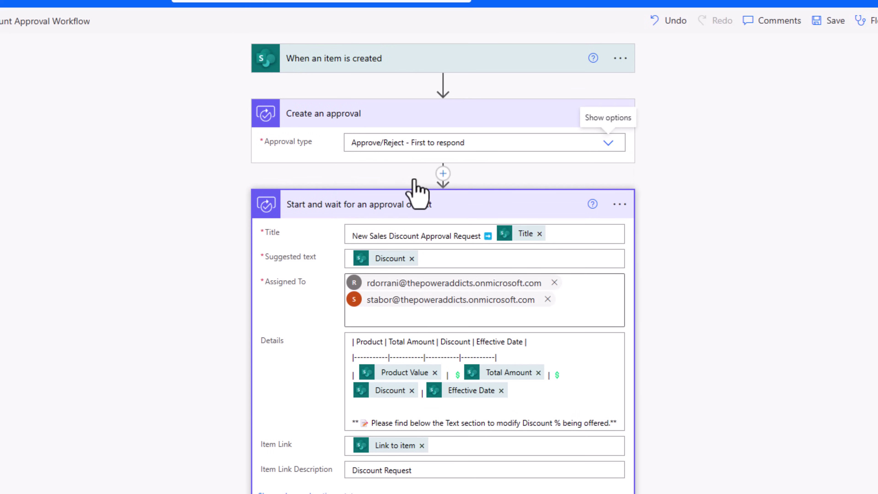
Fill in the approval's title, approver, details table without the text-section note, item link and link description "Discount Request".
left_click(382, 166)
key("ctrl+v")
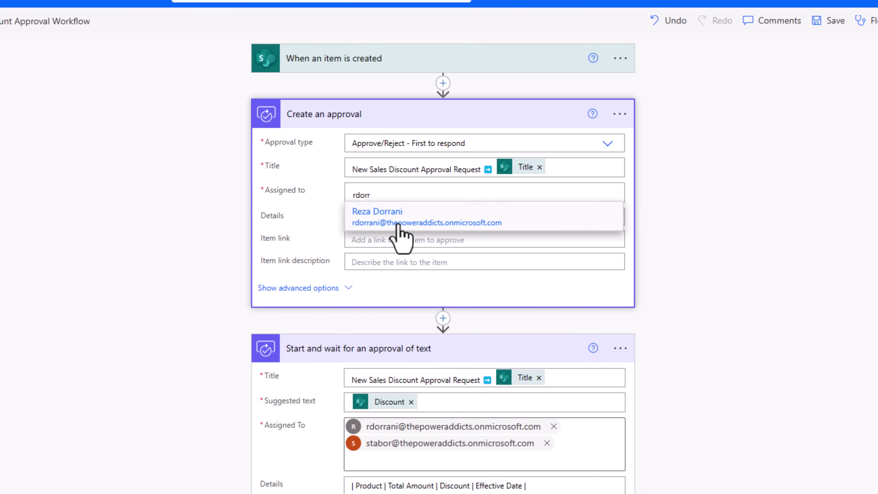
left_click(394, 222)
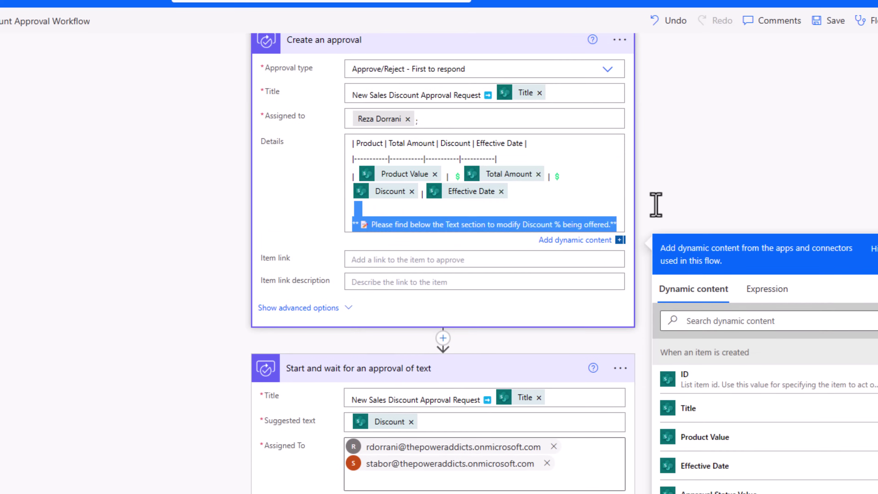
key("BackSpace")
left_click(720, 150)
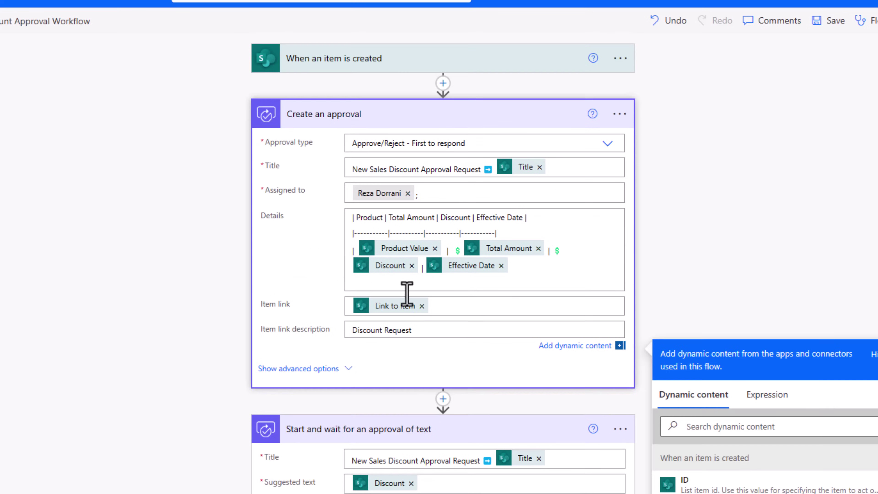
Add a Dataverse Update a row action after Create an approval, with table Approvals and the Approval ID as Row ID.
left_click(443, 387)
left_click(433, 419)
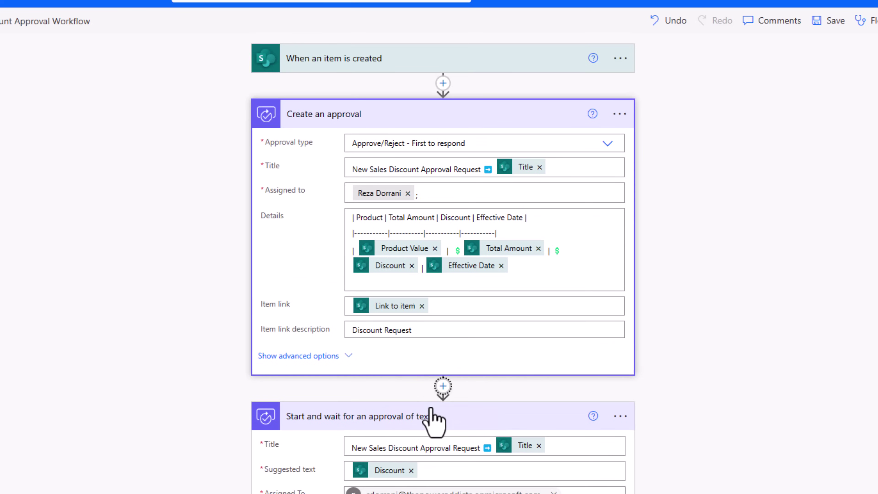
type("update row")
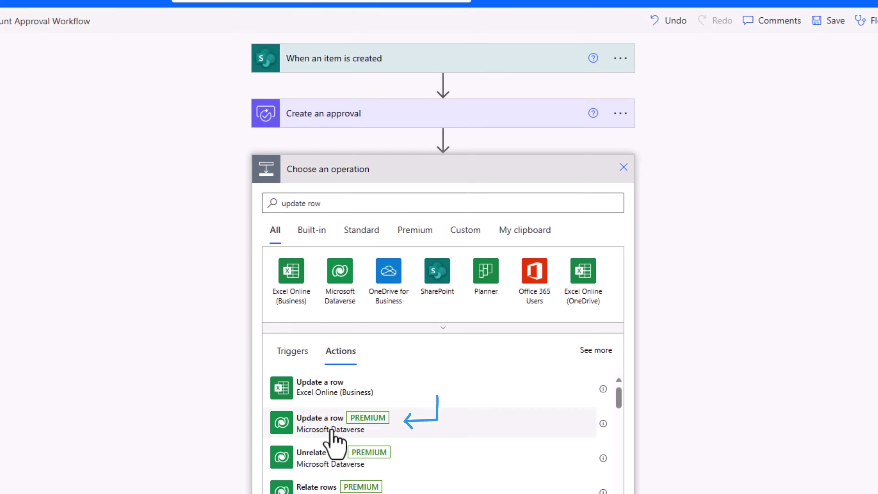
left_click(332, 433)
type("approv")
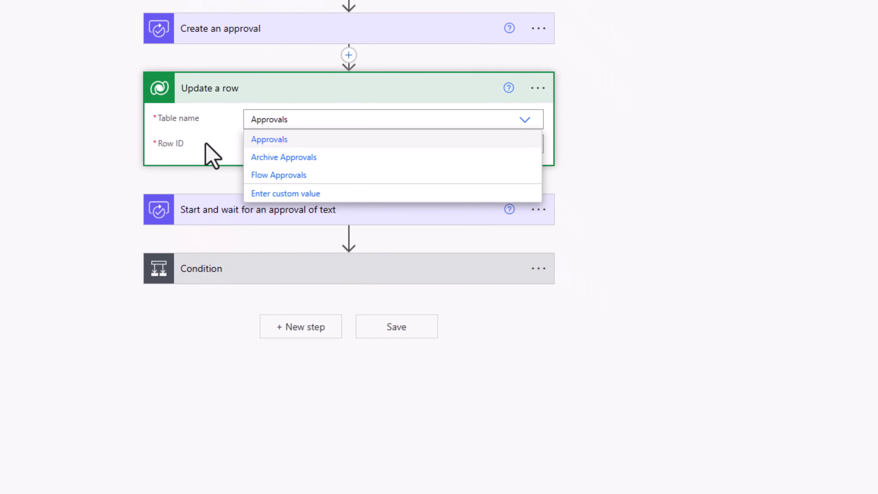
left_click(258, 142)
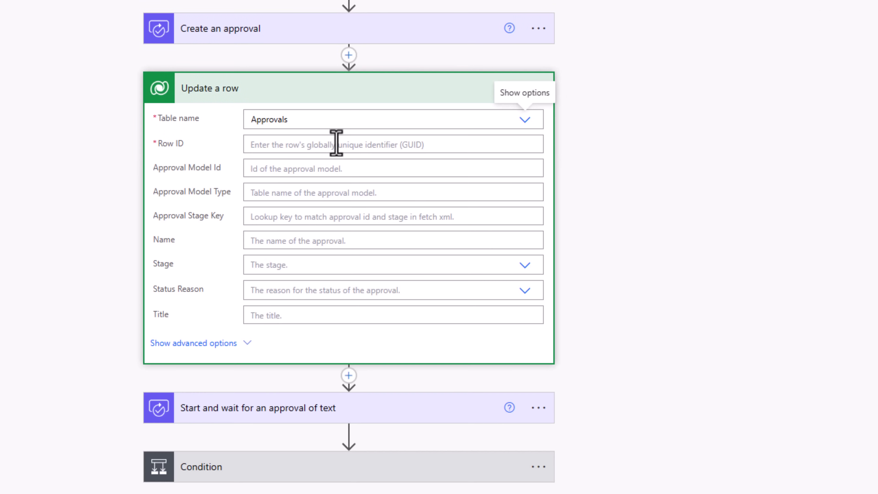
left_click(288, 144)
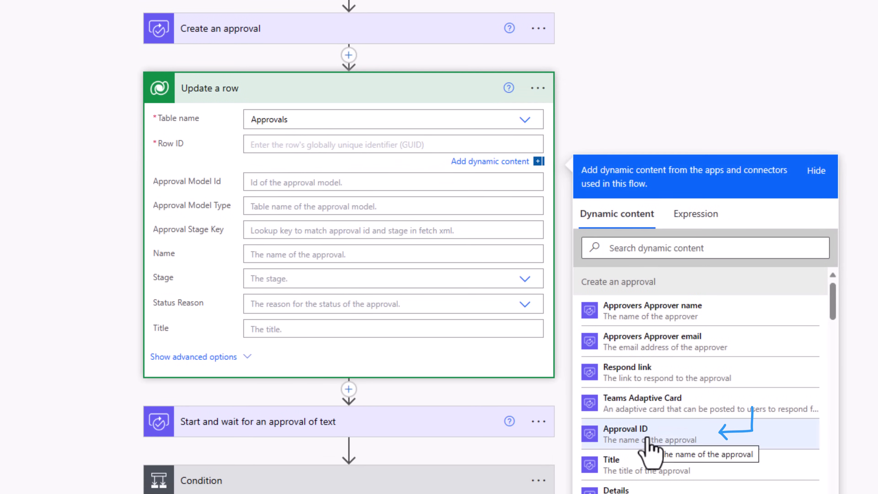
left_click(628, 440)
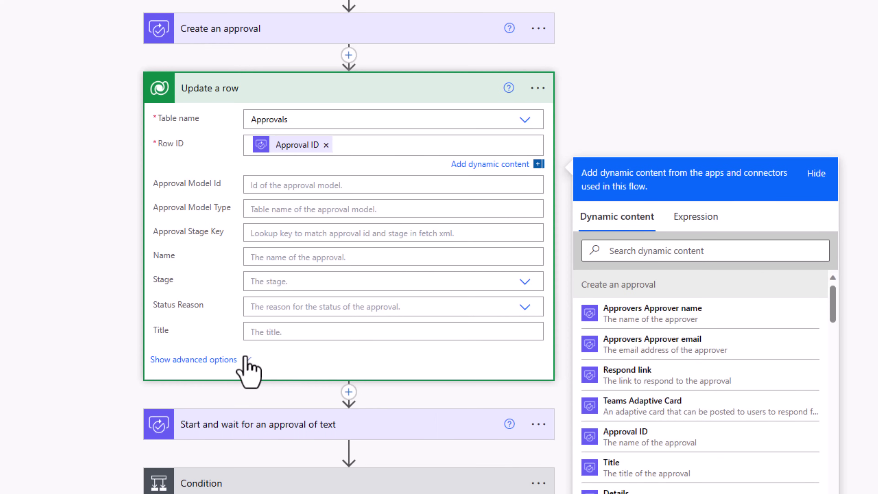
Show the row update's advanced options and paste the two-object JSON array from Notepad into Additional Fields.
left_click(250, 369)
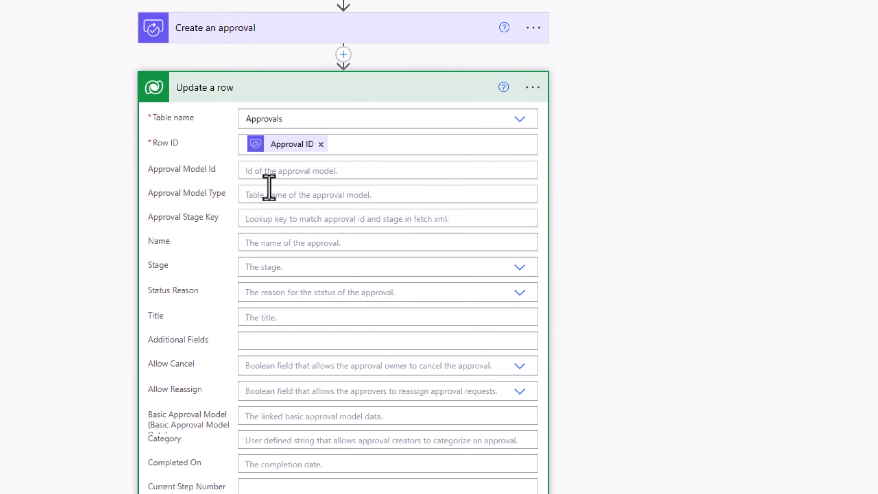
scroll(270, 190, "down", 3)
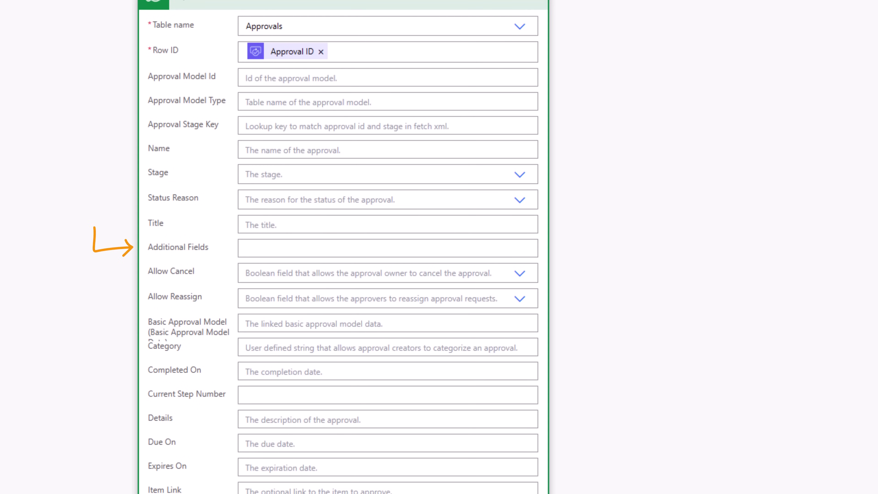
key("alt+Tab")
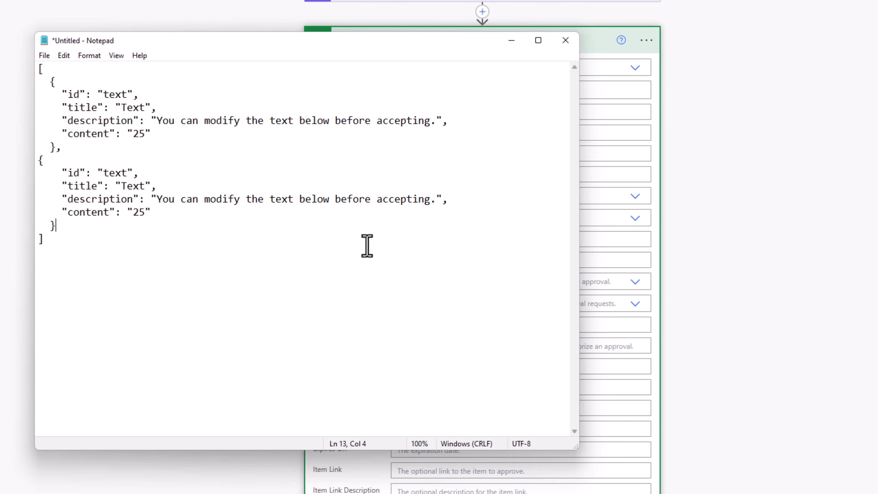
key("alt+Tab")
left_click(408, 255)
type("[   {     \"id\": \"text\",     \"title\": \"Text\",     \"description\": \"You can modify the text below before accepting.\",     \"content\": \"25\"   }, {     \"id\": \"text\",     \"title\": \"Text\",     \"description\": \"You can modify the text below before accepting.\",     \"content\": \"25\"   } ]")
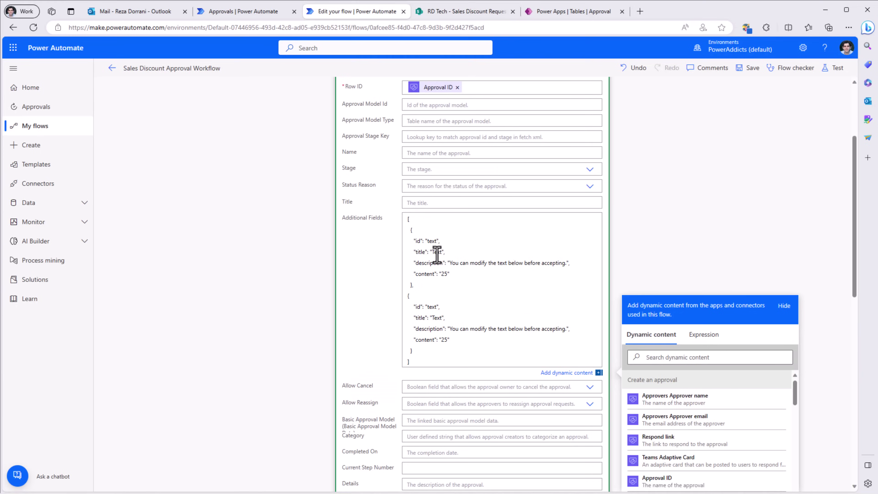
Set the first object's id to "discount", title to "Discount Rate" and description to "You can modify the Discount Rate before accepting.".
type("discount")
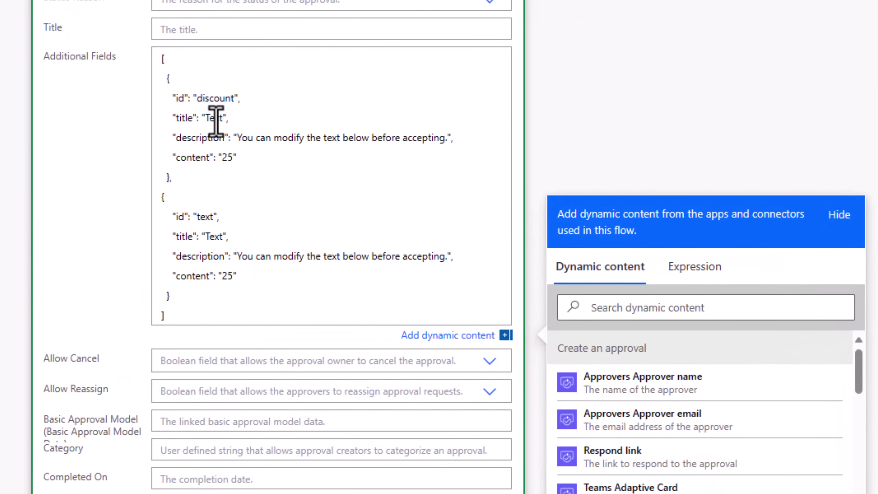
double_click(216, 120)
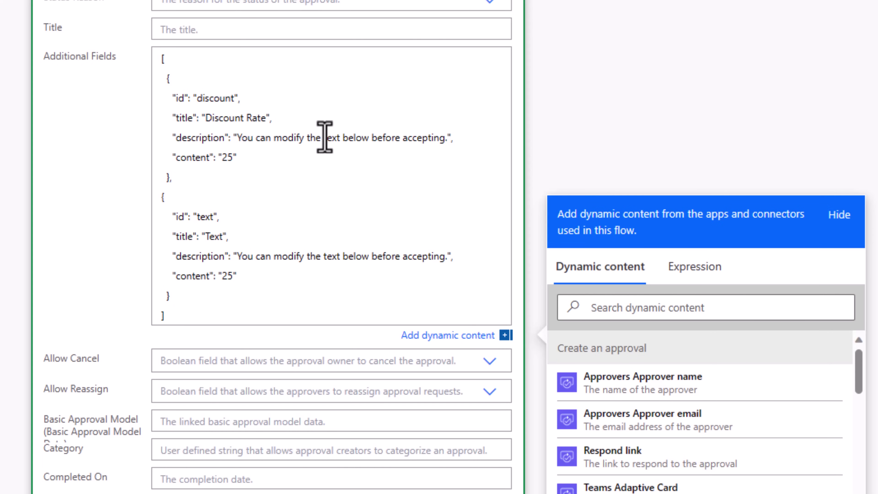
left_click_drag(324, 139, 368, 140)
type("Discount Rate")
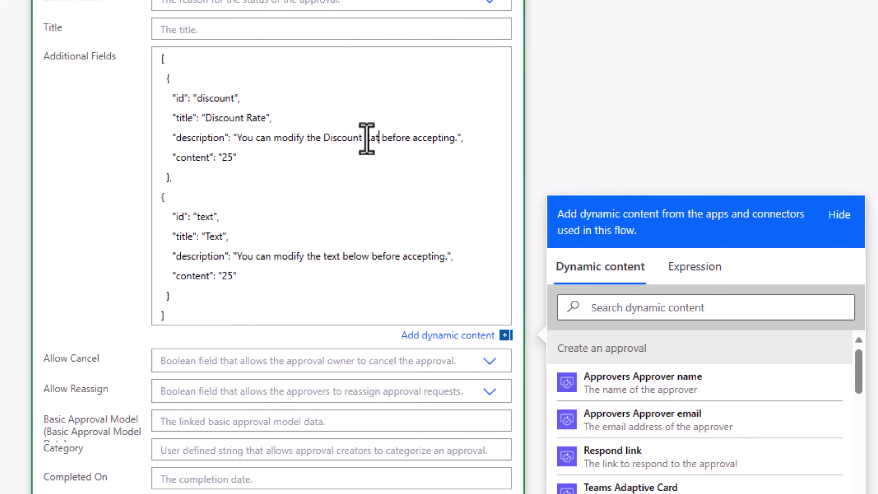
Replace the first object's content value with the Discount dynamic value from the SharePoint trigger.
double_click(228, 157)
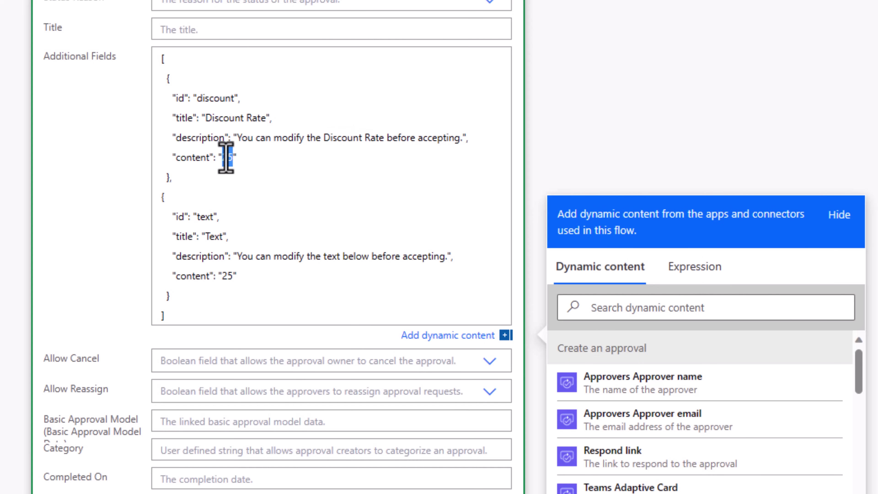
left_click(622, 308)
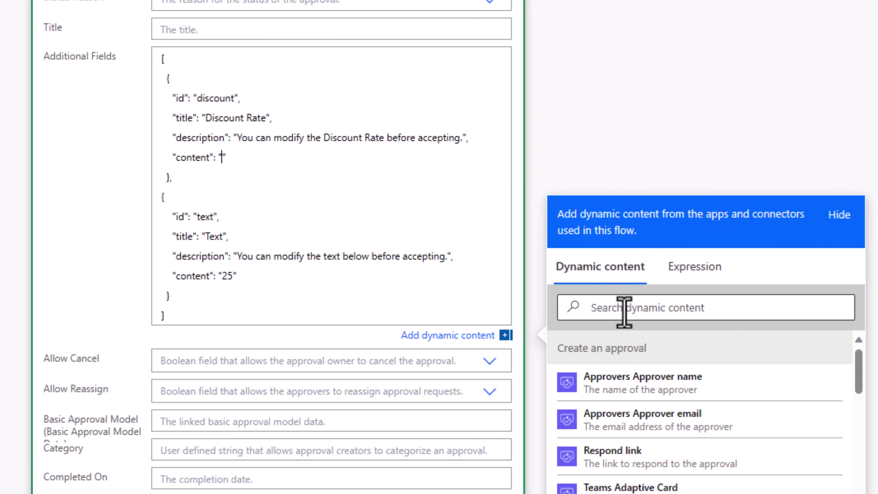
type("discou")
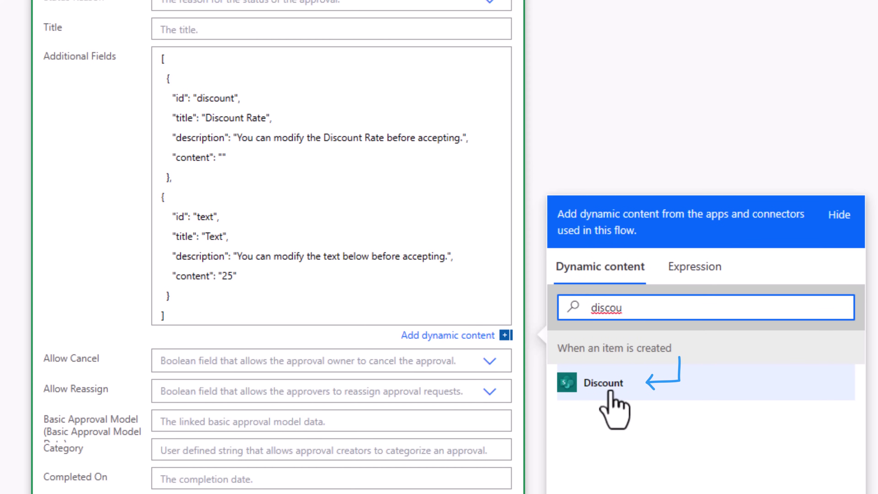
left_click(606, 385)
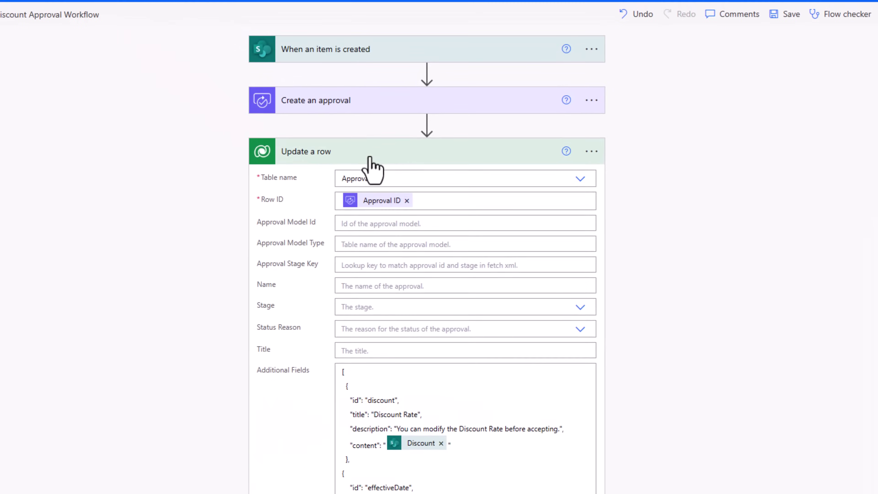
Collapse Update a row and add a Wait for an approval action directly after it.
left_click(371, 159)
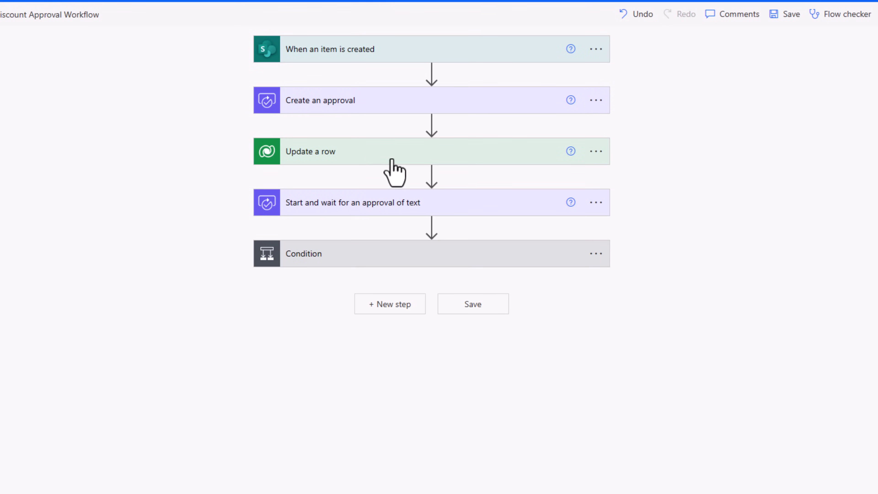
left_click(431, 173)
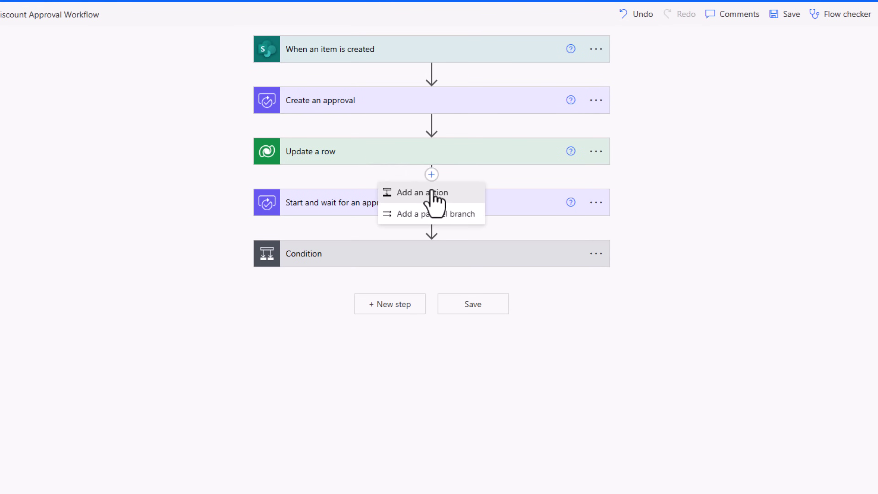
left_click(432, 192)
type("wait an approval")
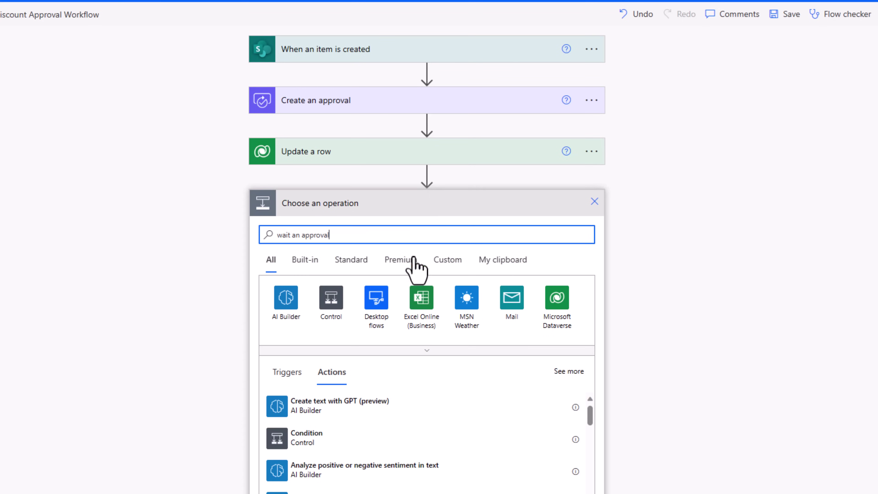
left_click(345, 446)
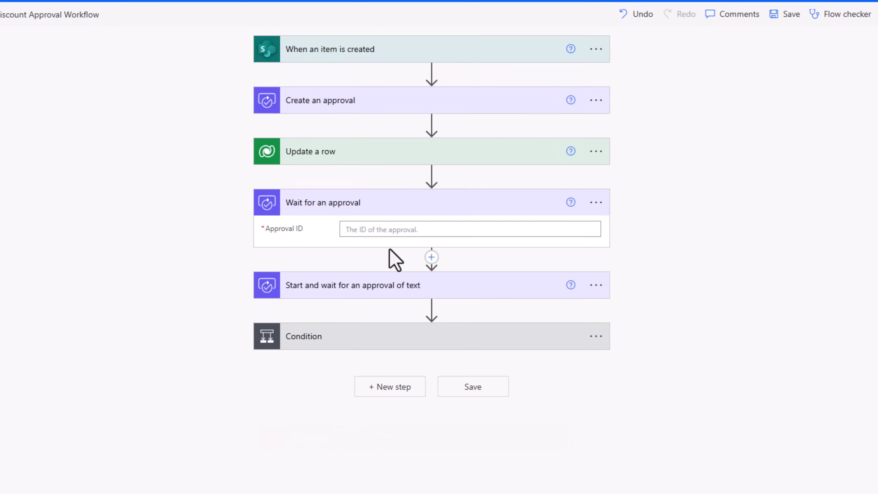
Set the Wait for an approval action's Approval ID to the Approval ID dynamic value from Create an approval.
left_click(383, 230)
left_click(698, 325)
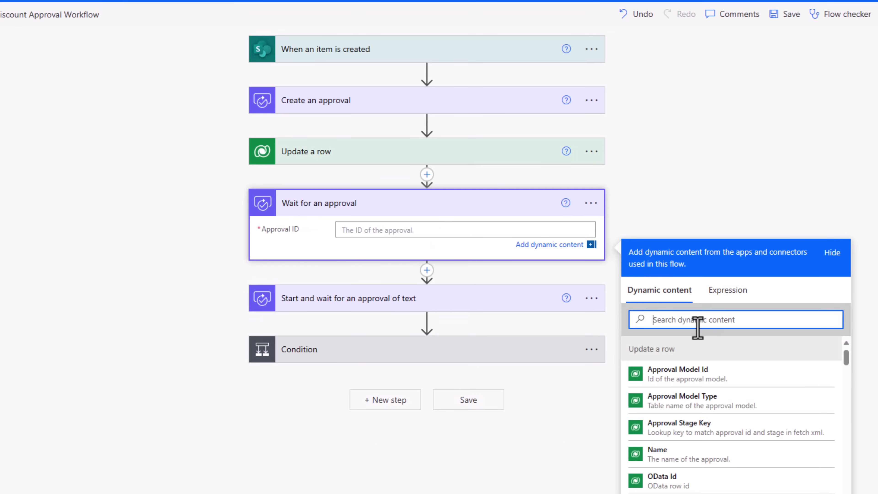
type("approval id")
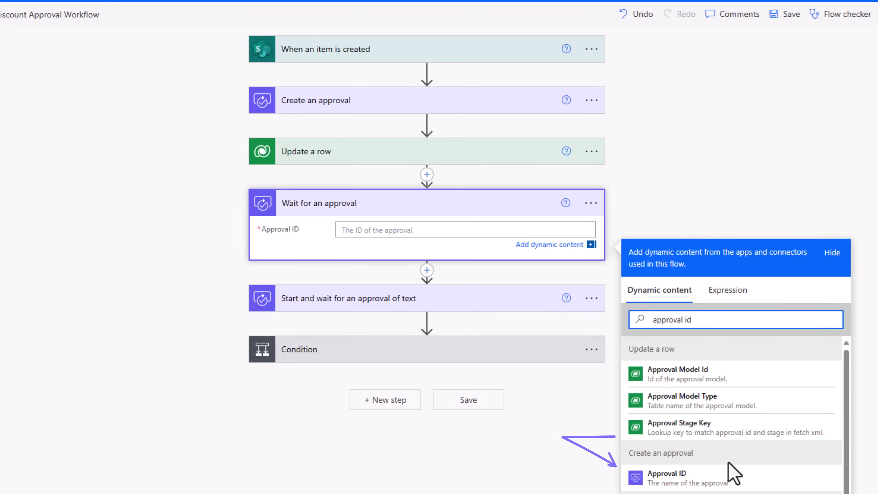
left_click(701, 481)
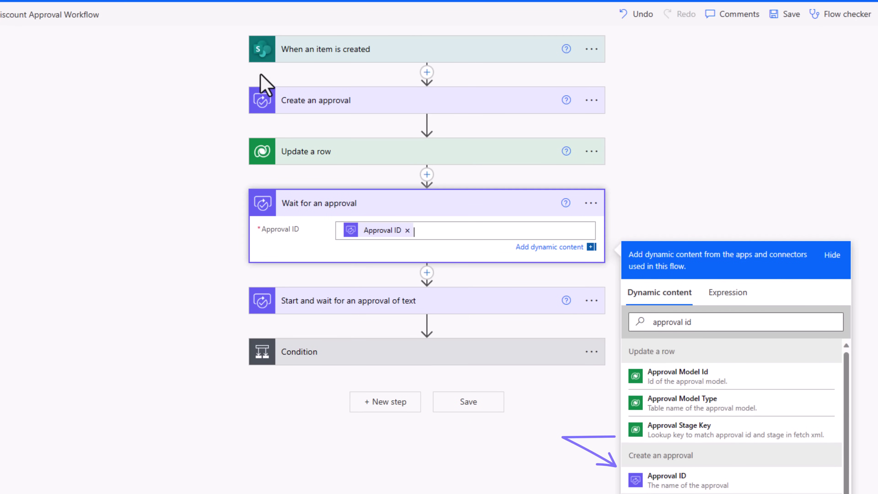
left_click(342, 163)
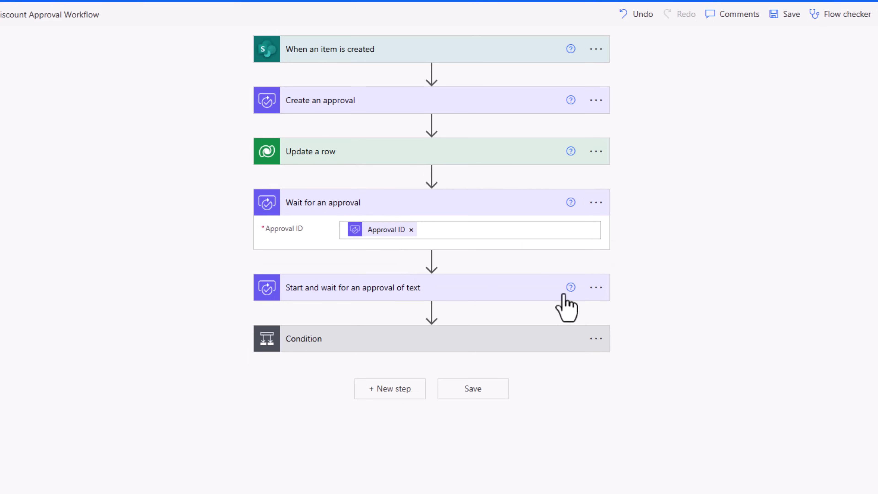
Delete the Start and wait for an approval of text action from the flow.
left_click(595, 288)
left_click(650, 457)
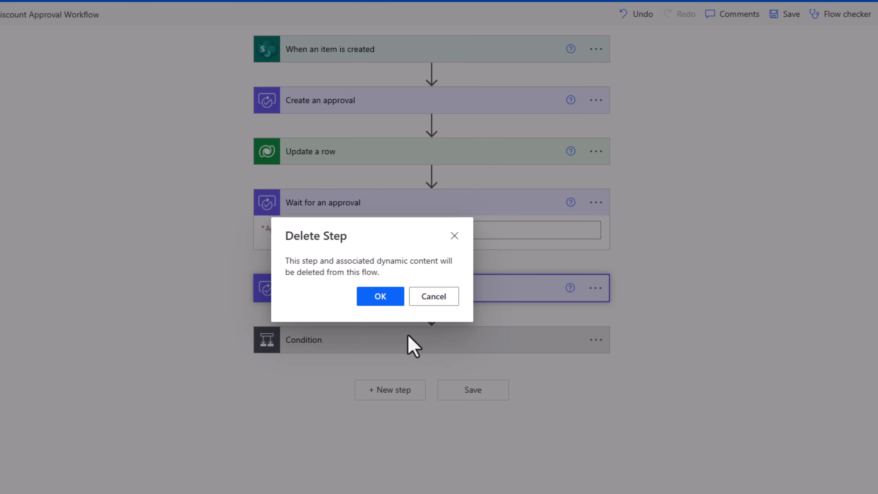
left_click(379, 302)
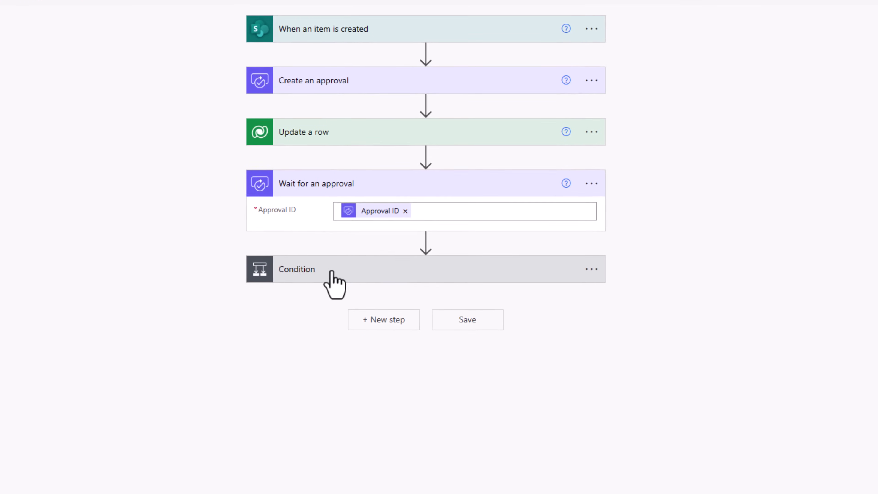
Set the condition's empty first value to the Outcome from Wait for an approval, and expand the Update item actions in both branches.
left_click(322, 244)
left_click(276, 245)
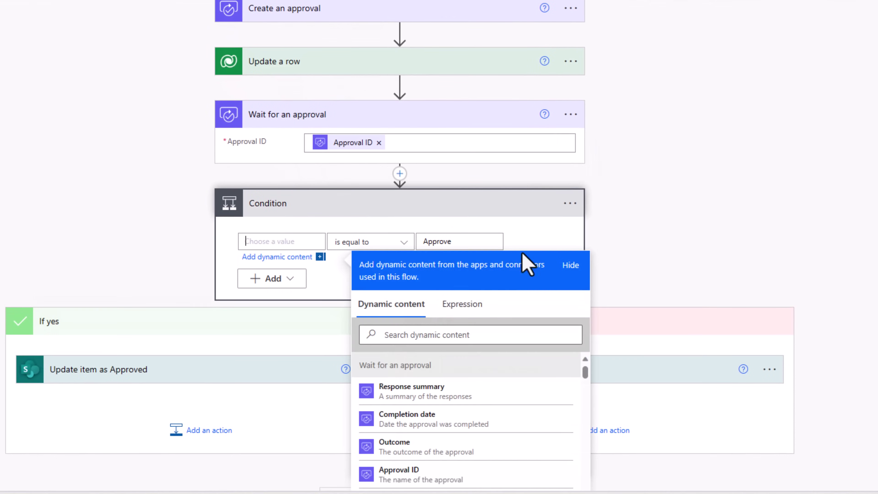
left_click(430, 335)
type("outcome")
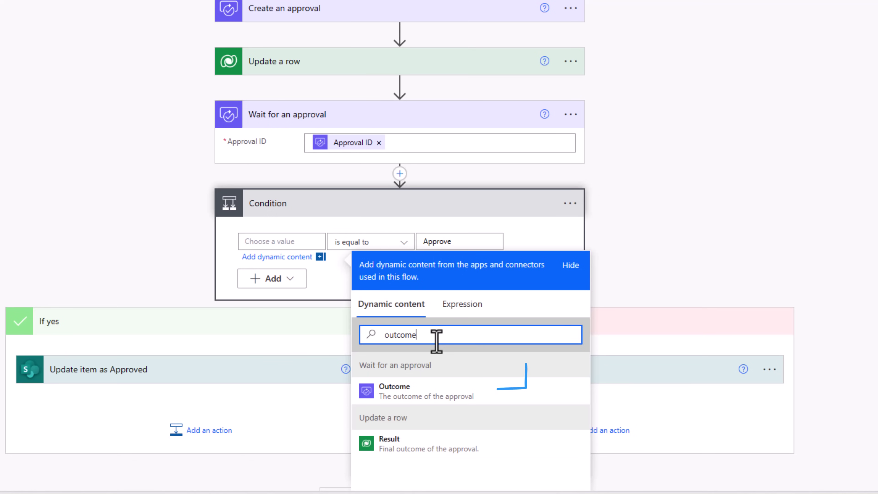
left_click(415, 390)
left_click(433, 242)
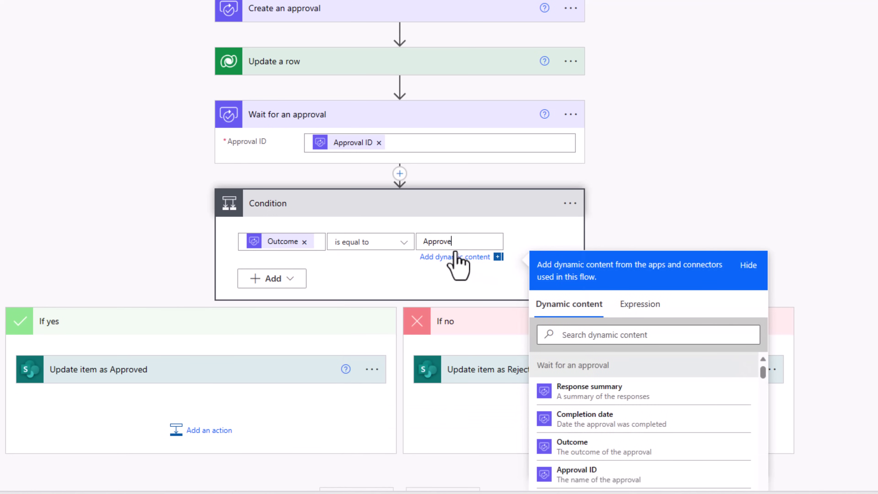
left_click(142, 388)
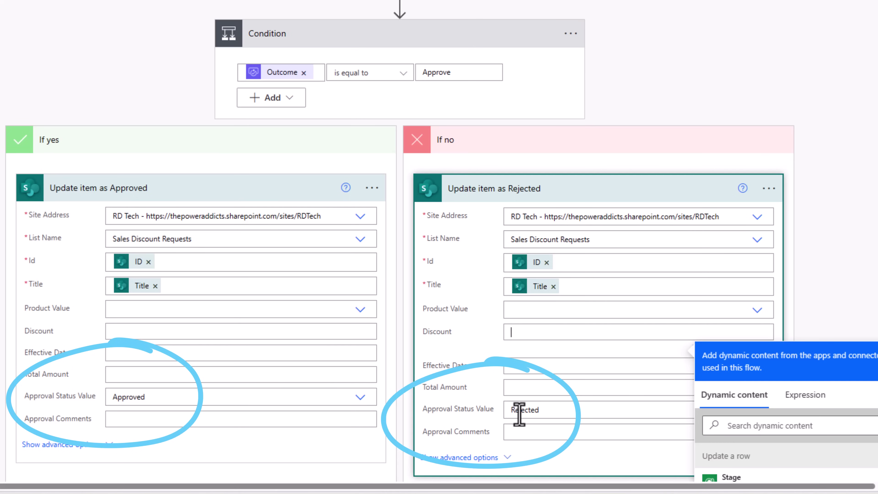
left_click(138, 330)
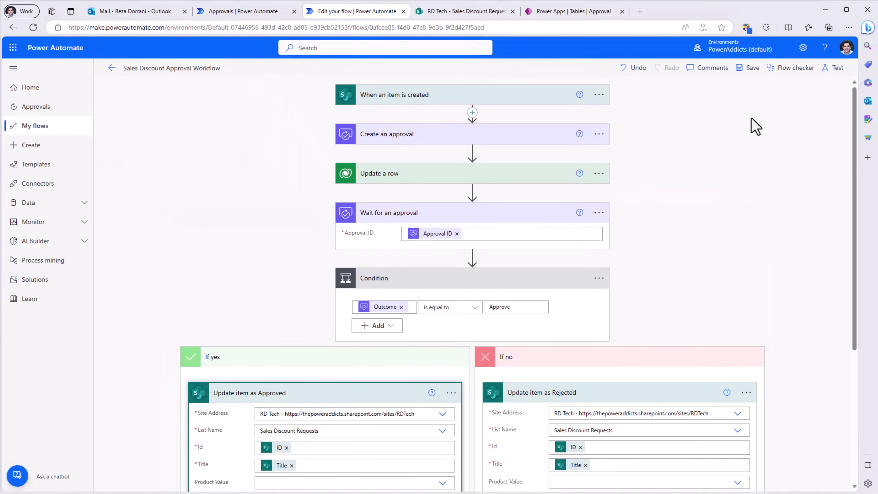
Save the flow and test it automatically with the most recent successful trigger run.
left_click(747, 70)
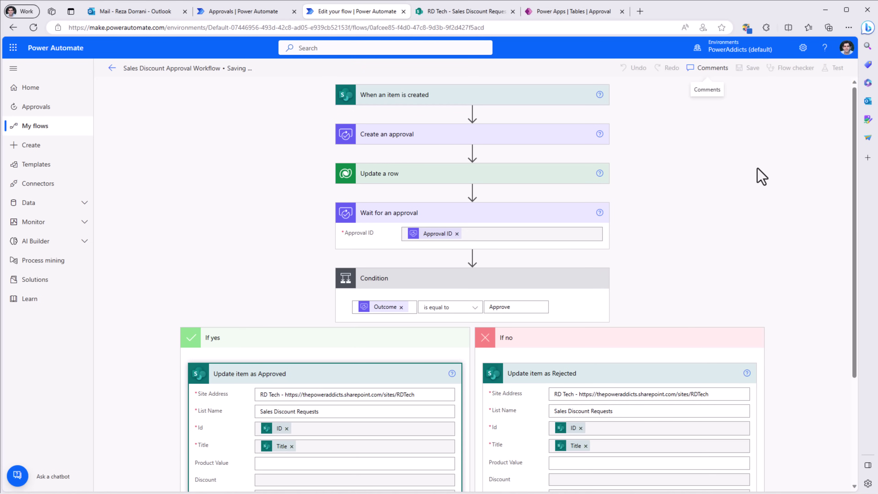
left_click(834, 68)
left_click(687, 125)
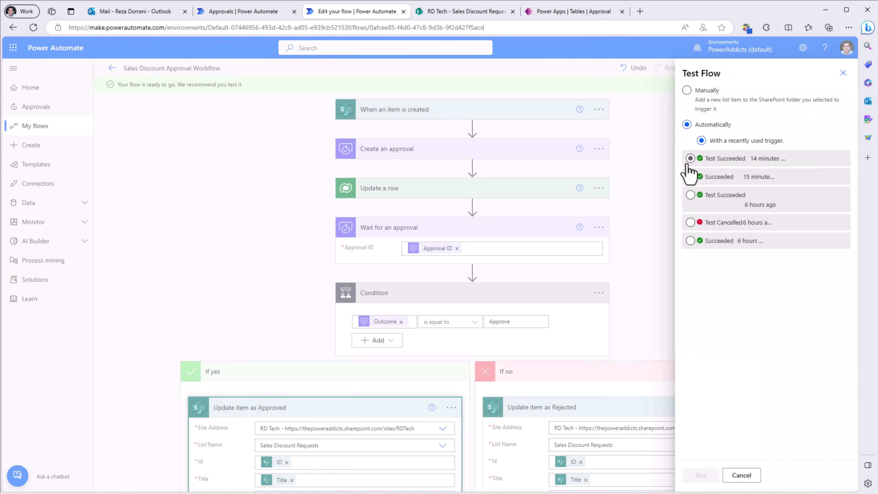
left_click(690, 159)
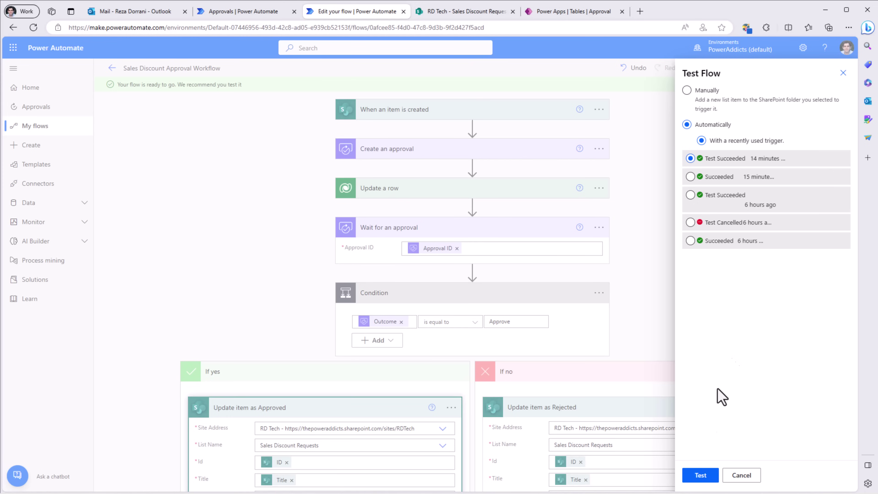
left_click(701, 476)
Refresh the received approvals and open the newest New Sales Discount Approval Request for Contoso to respond.
key("ctrl+shift+Tab")
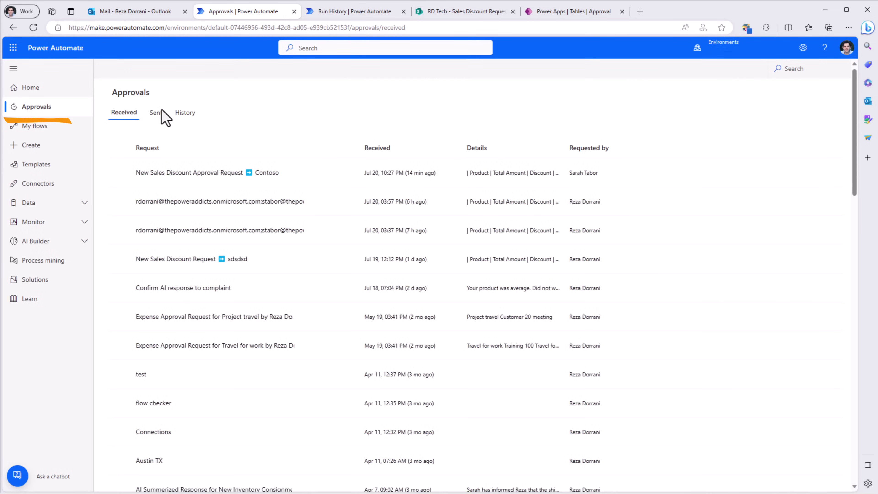
left_click(60, 114)
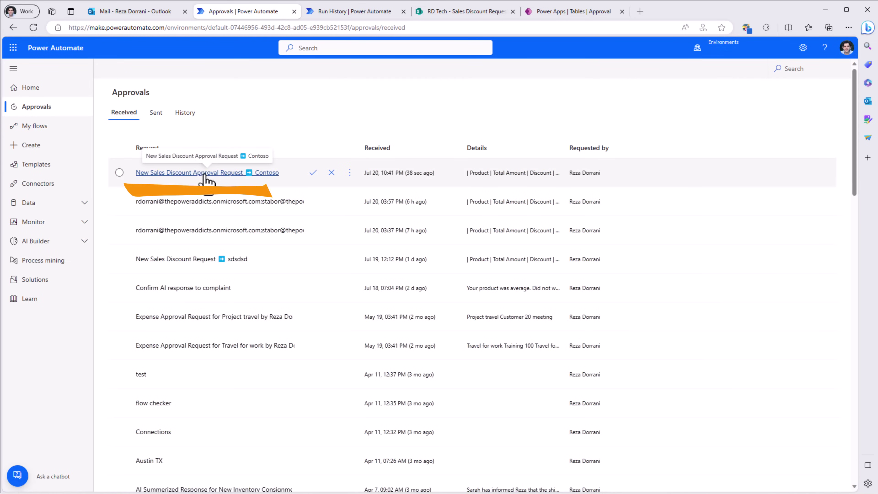
left_click(192, 175)
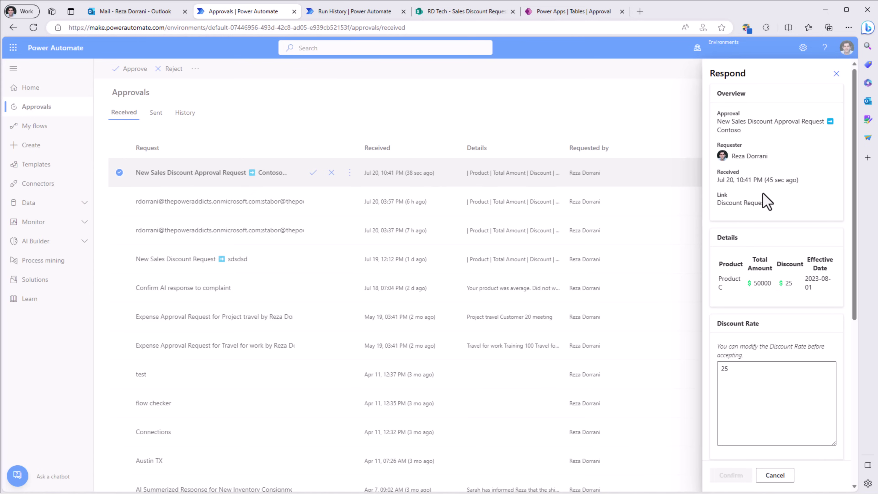
scroll(766, 203, "down", 3)
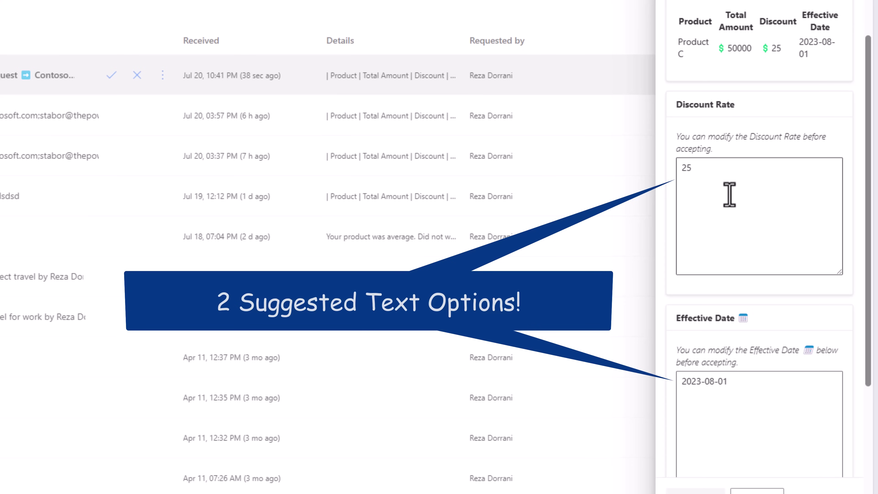
Change the request's Discount Rate to 20 and its Effective Date to 2023-08-10.
left_click(727, 186)
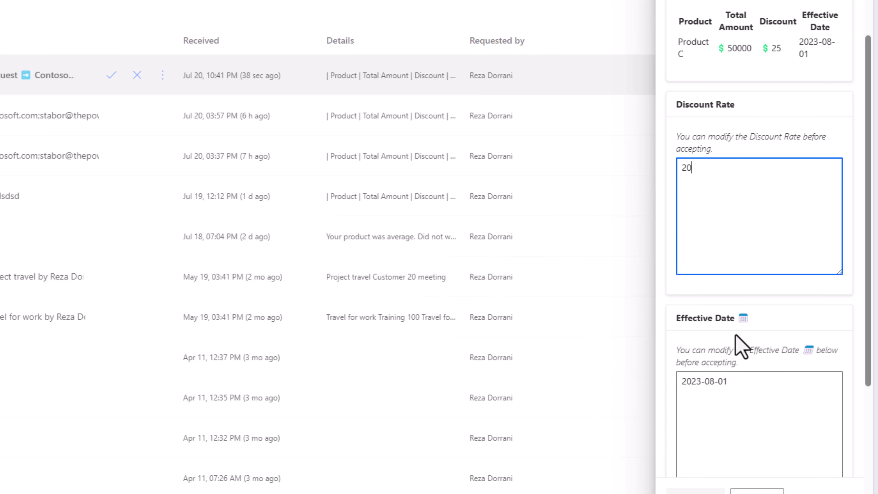
double_click(719, 381)
type("10")
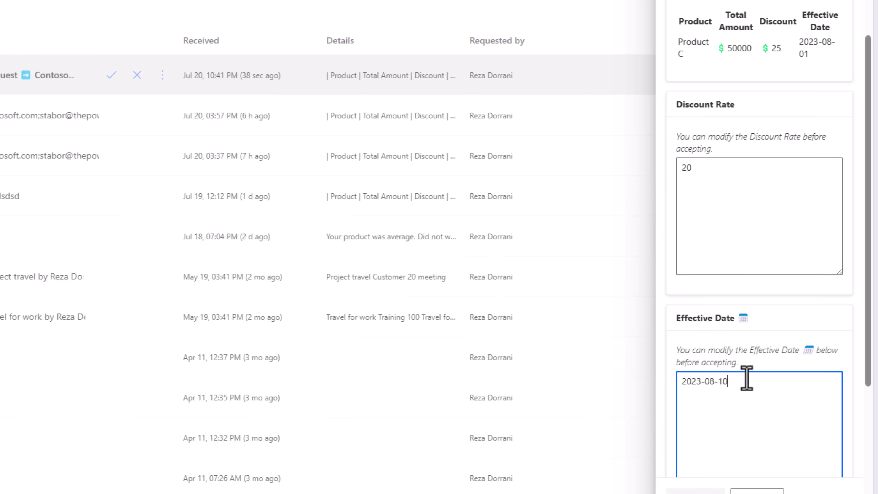
Choose Approve as the response to the discount request and confirm it.
scroll(748, 379, "down", 5)
left_click(732, 367)
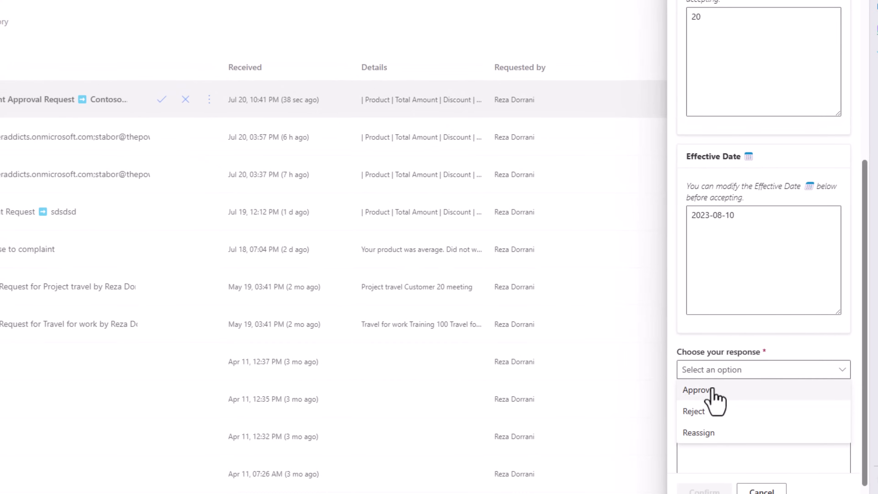
left_click(708, 389)
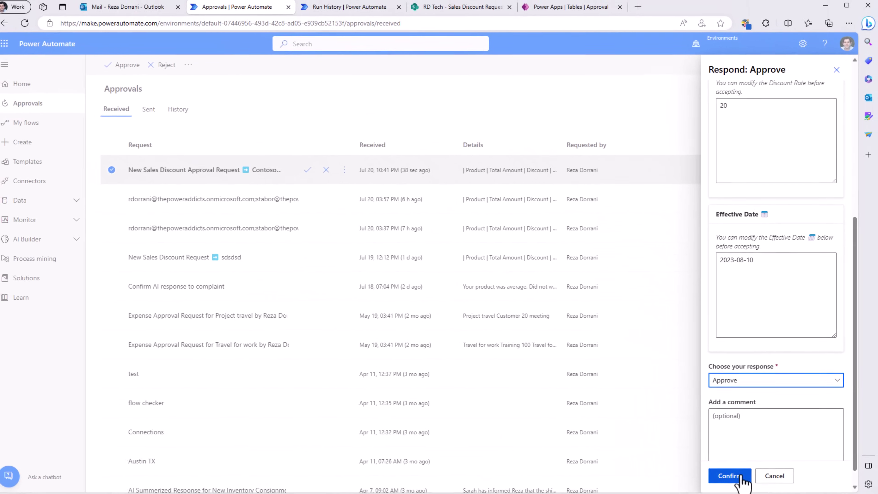
left_click(729, 476)
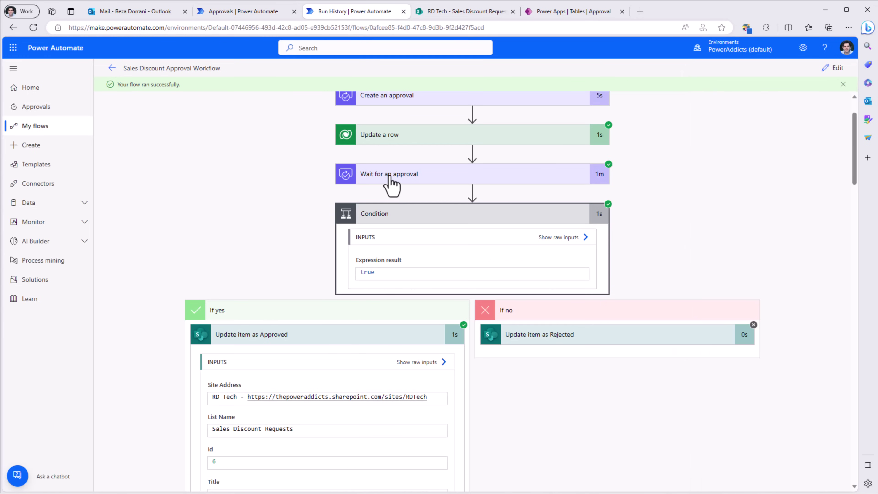
Open the Wait for an approval outputs in the flow run and examine the responses in the body and the additional outputs.
left_click(390, 177)
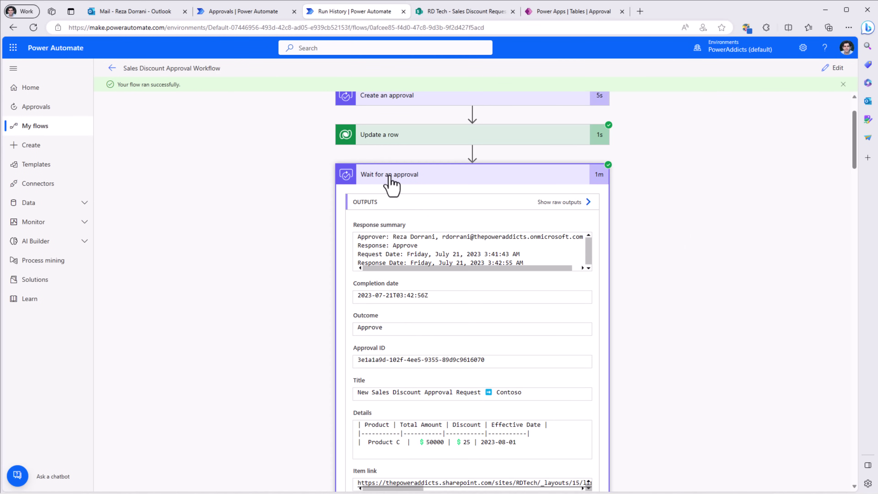
scroll(533, 301, "down", 7)
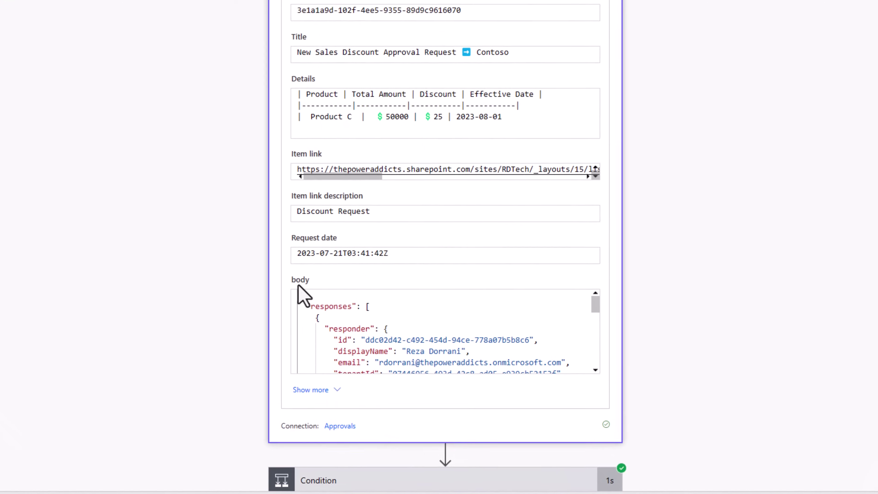
double_click(332, 307)
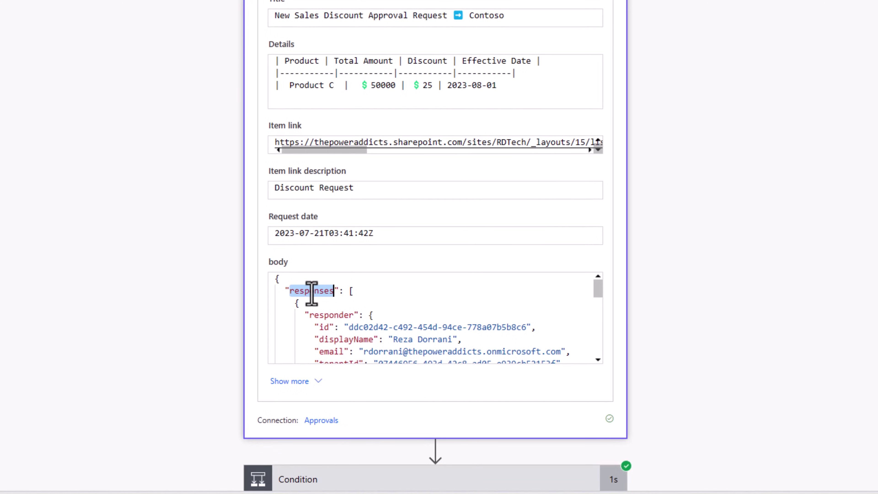
left_click(312, 383)
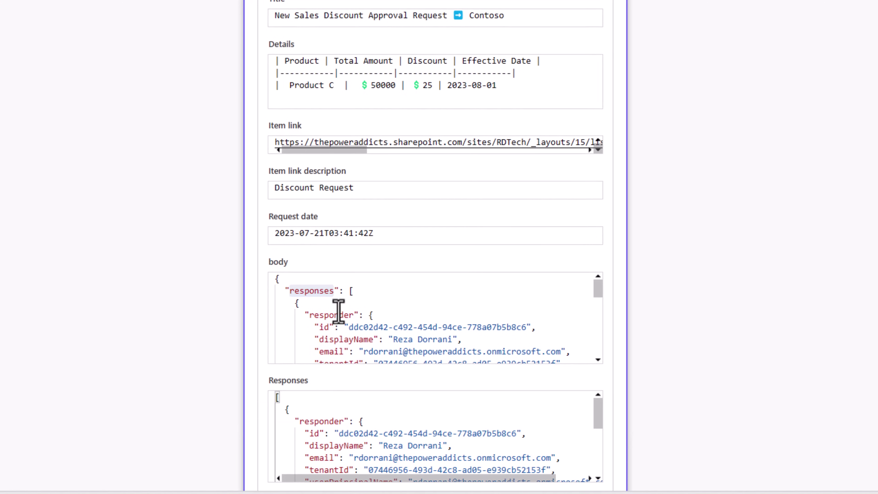
left_click(348, 291)
Examine the discount and effectiveDate properties under additionalFields in the body output.
scroll(600, 292, "down", 1)
left_click_drag(600, 293, 602, 331)
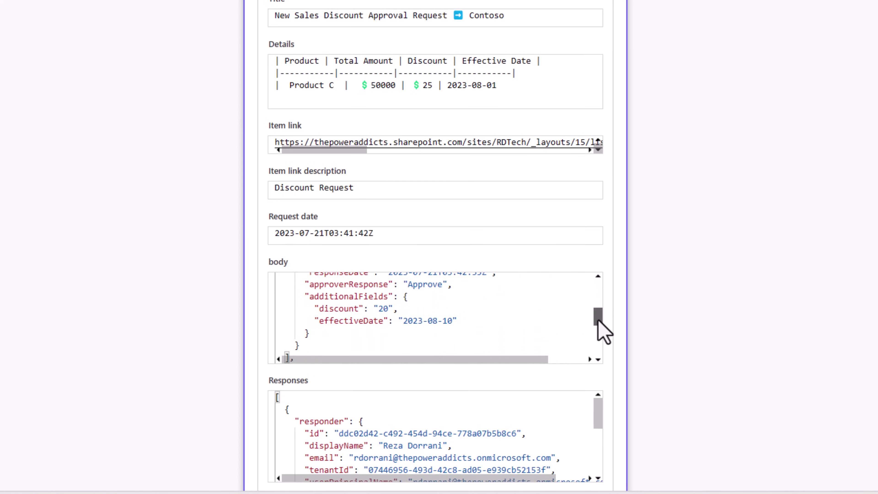
double_click(351, 297)
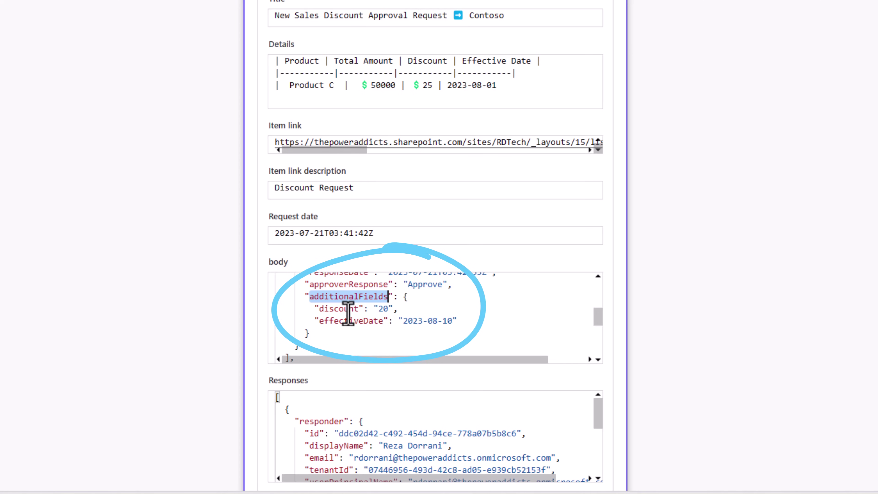
double_click(346, 309)
double_click(354, 321)
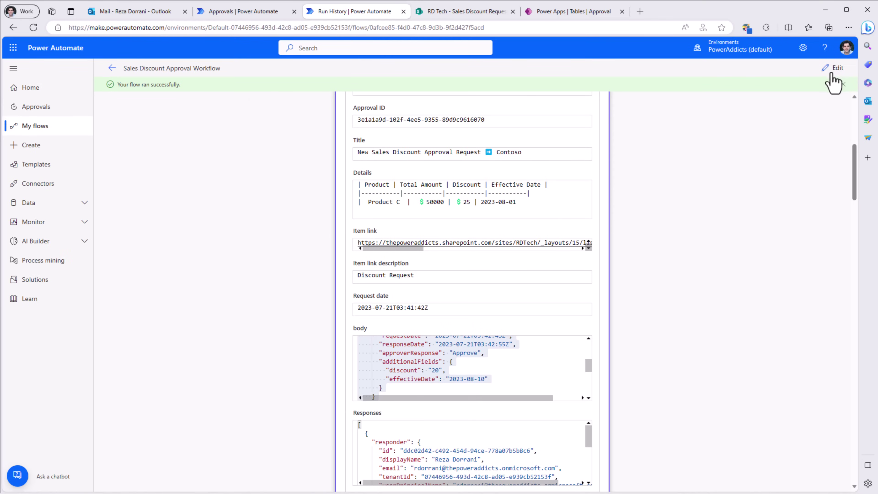
Open the flow for editing and set Enable notifications to No in the Create an approval action's advanced options.
left_click(833, 68)
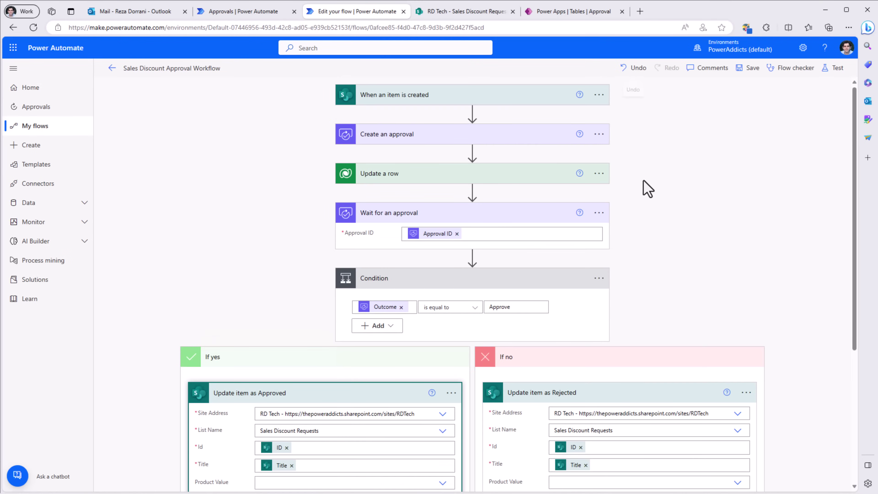
left_click(400, 138)
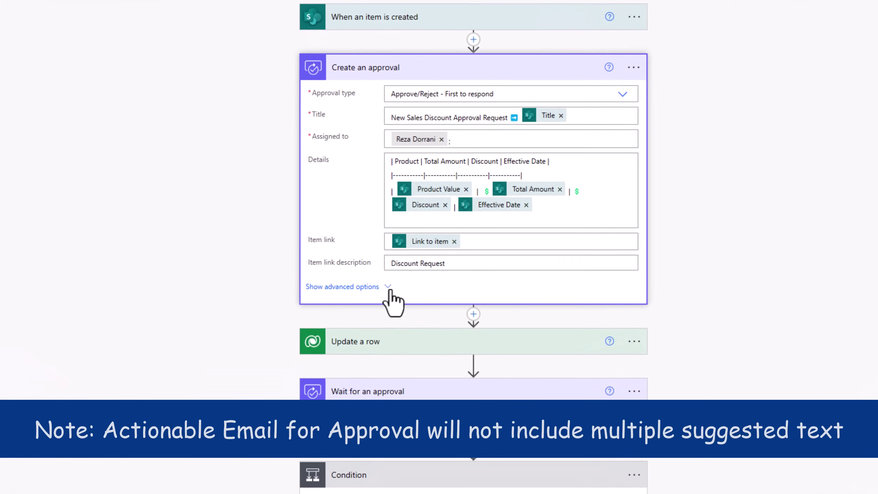
left_click(389, 287)
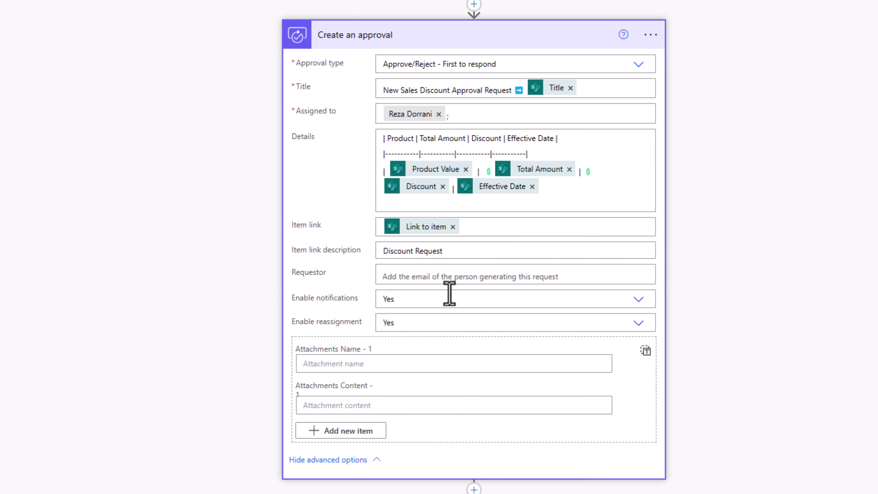
left_click(398, 298)
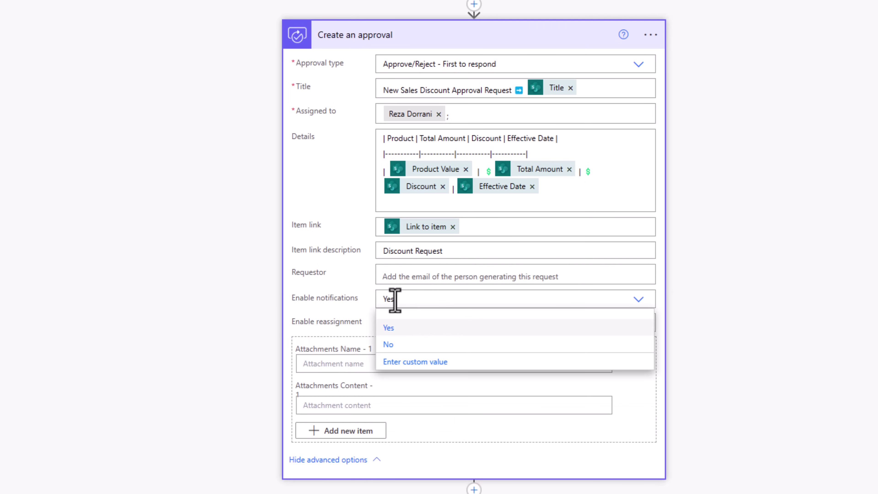
left_click(390, 344)
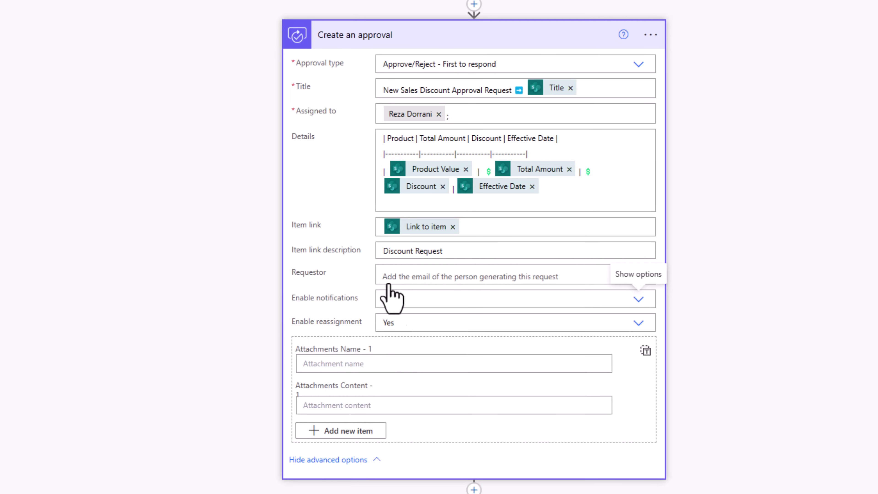
left_click(362, 37)
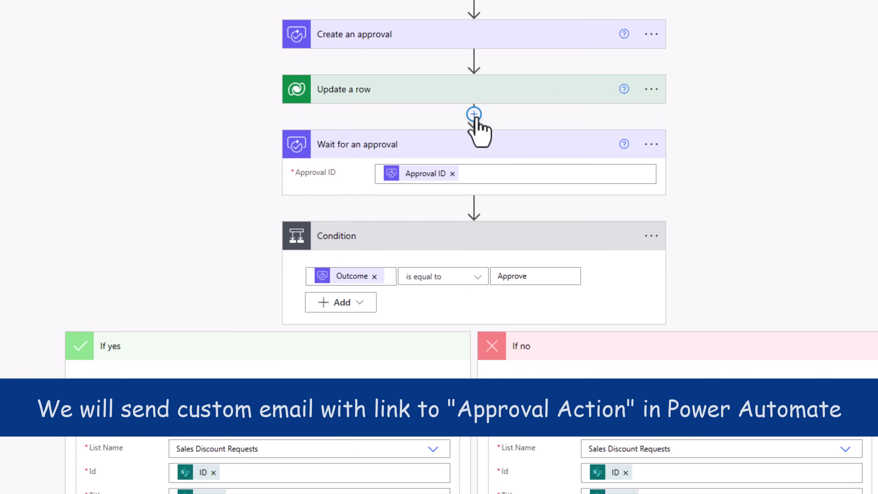
Add Send an email (V2) after Update a row, addressed to the approver, with the request title in the subject and request details in the body.
left_click(473, 114)
left_click(471, 137)
type("email")
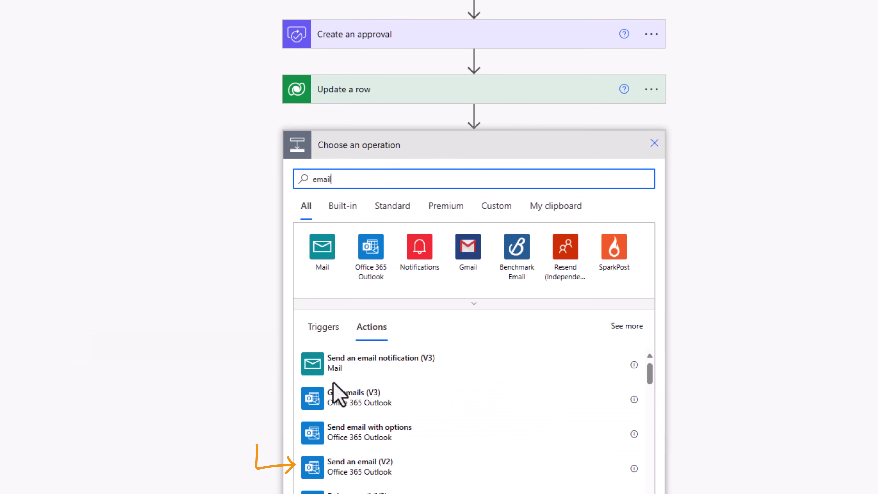
left_click(359, 466)
left_click(412, 173)
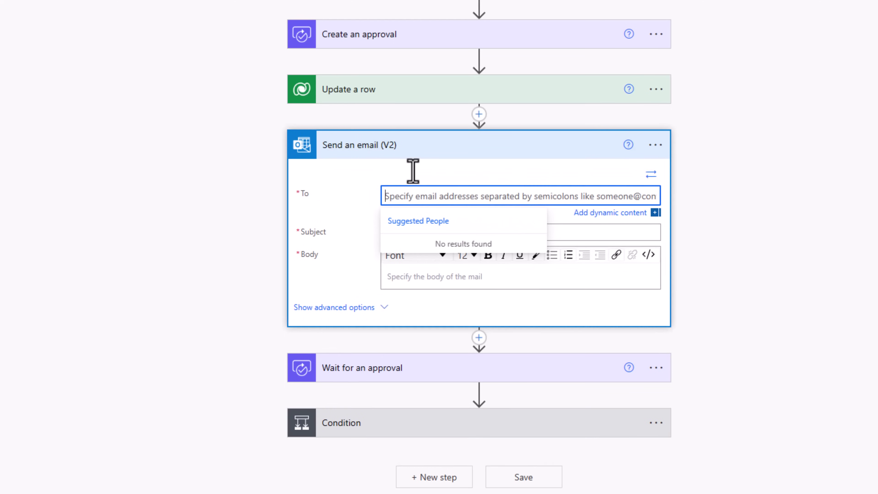
type("rd")
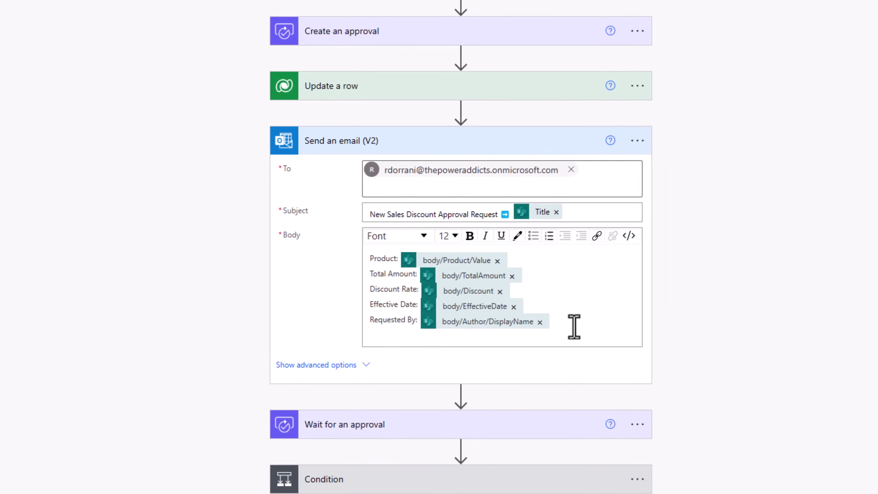
In the email body's HTML, add an anchor with text "Respond to Approval" whose href is the Respond link from Create an approval.
left_click(574, 327)
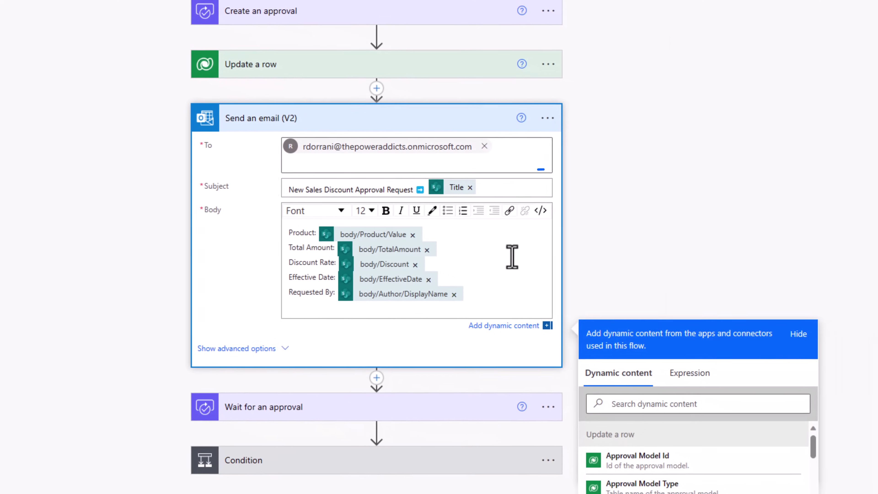
left_click(528, 210)
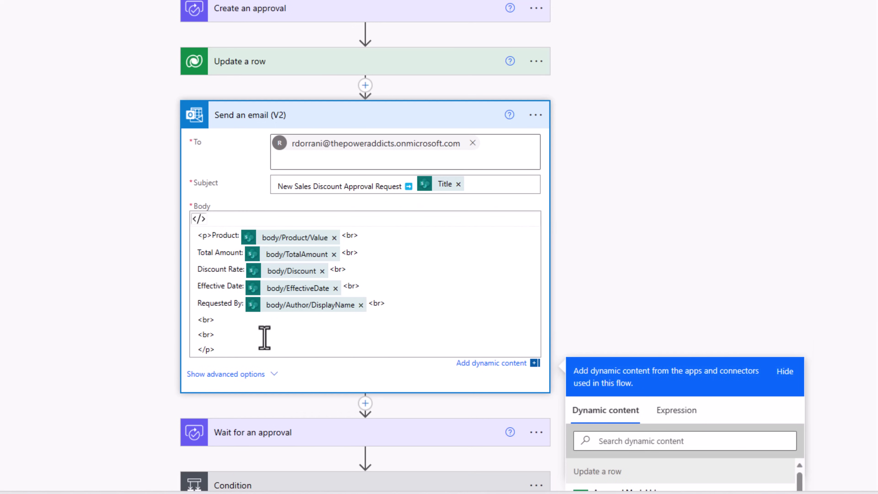
left_click(259, 341)
key("Return")
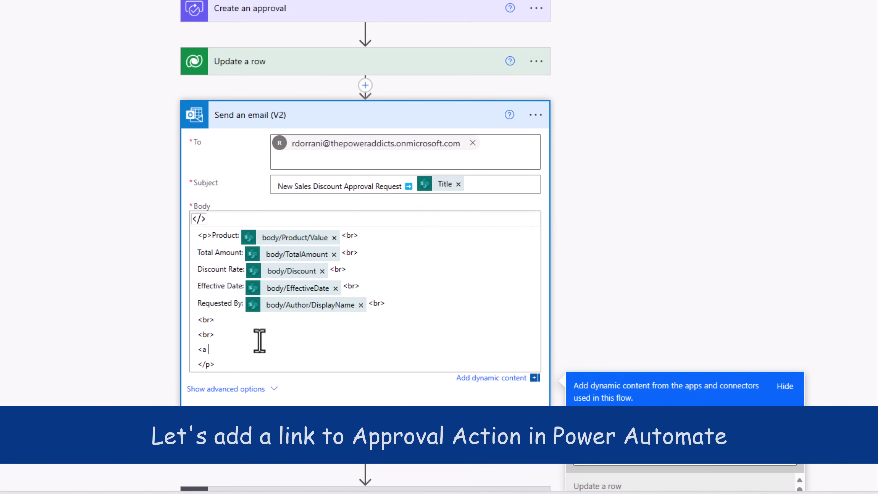
type("<a href=\"")
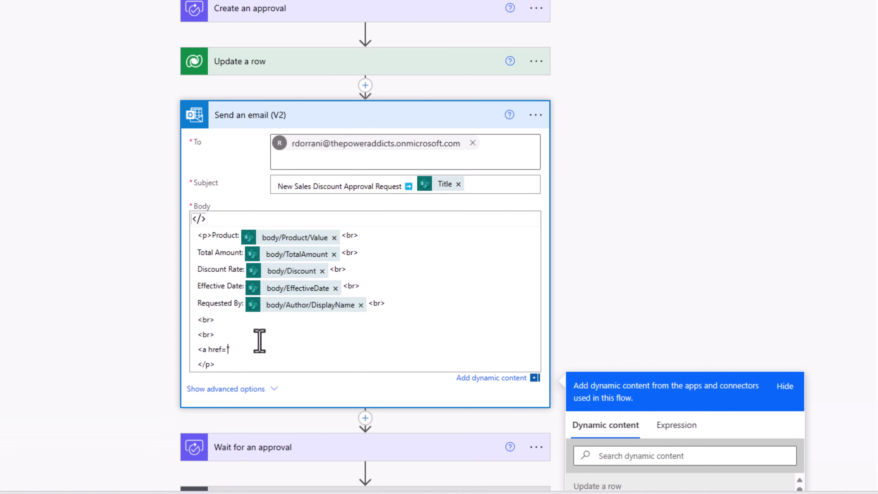
scroll(575, 310, "down", 5)
left_click(641, 288)
type("respond")
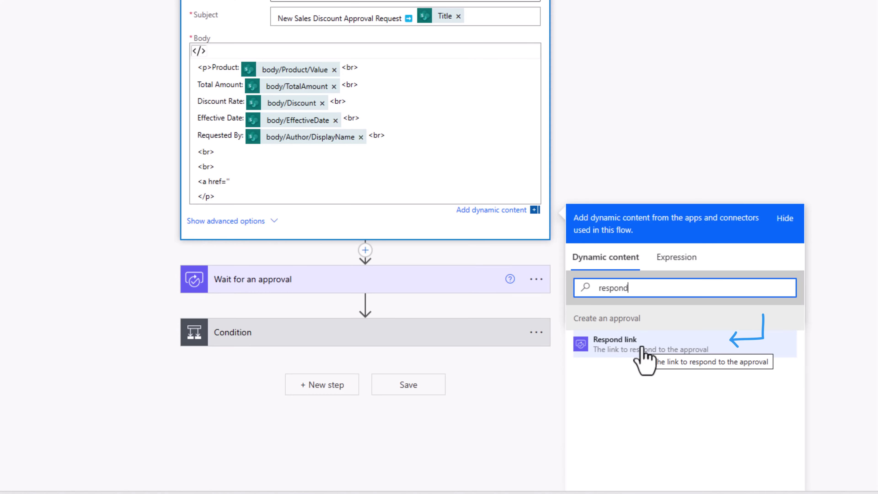
left_click(616, 344)
type("'>Respond to Approval</a>")
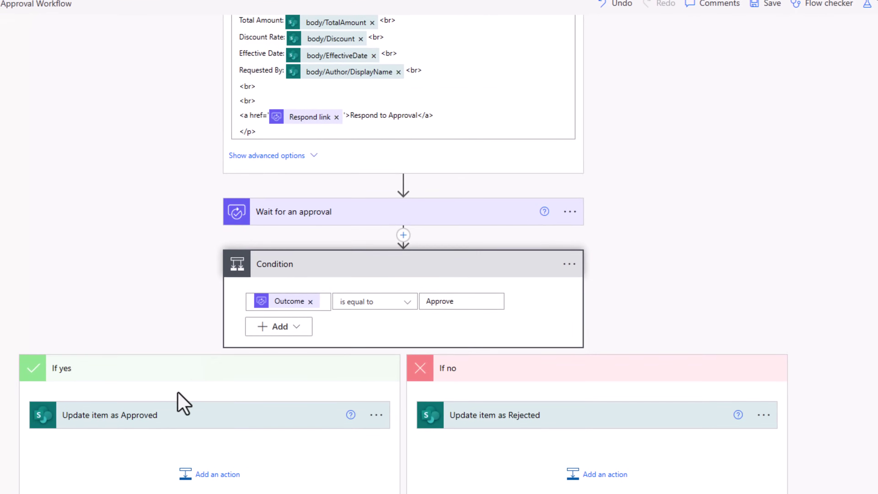
Insert Responses Response additional fields into Discount of Update item as Approved and reopen the action inside the Apply to each loop.
left_click(181, 407)
left_click(171, 282)
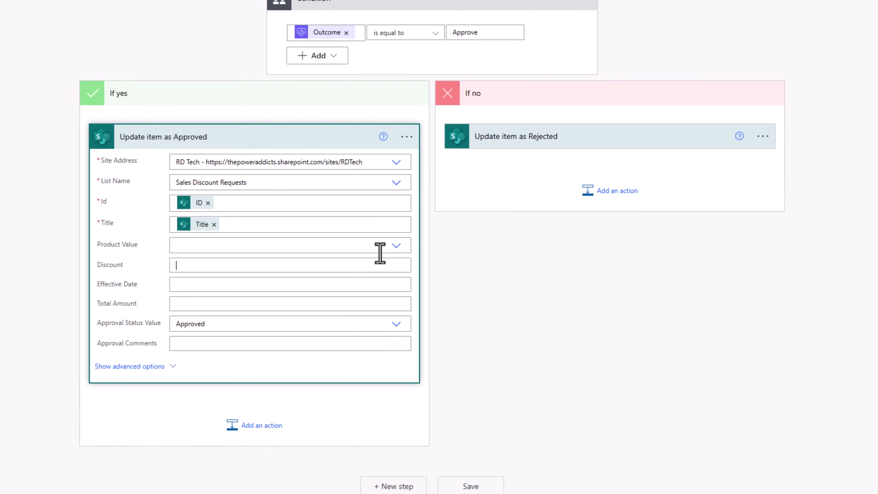
left_click(473, 360)
type("additional")
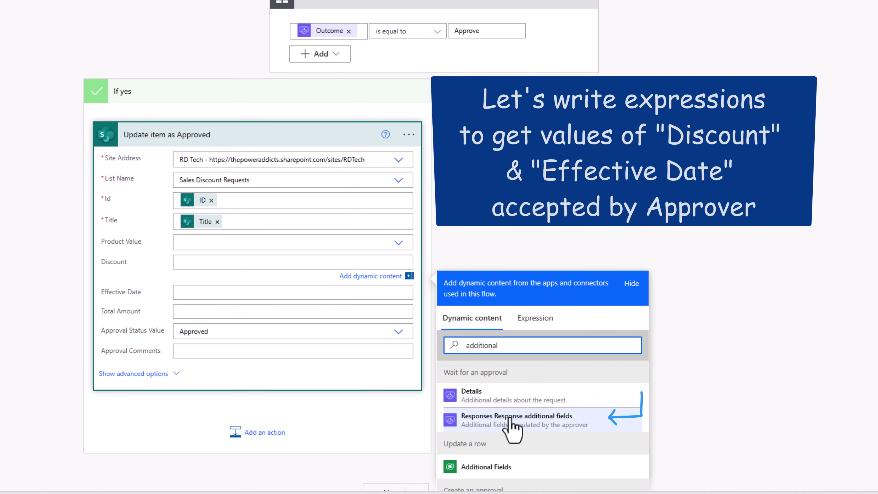
left_click(536, 425)
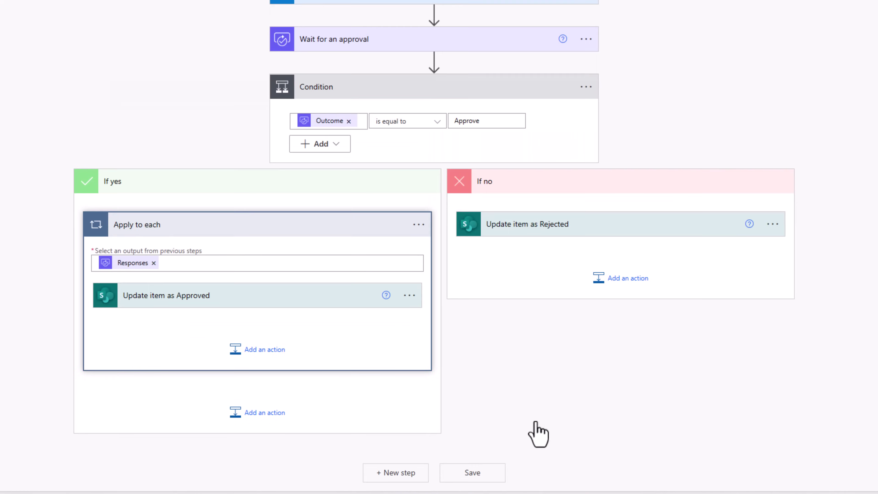
left_click(172, 304)
scroll(271, 336, "down", 4)
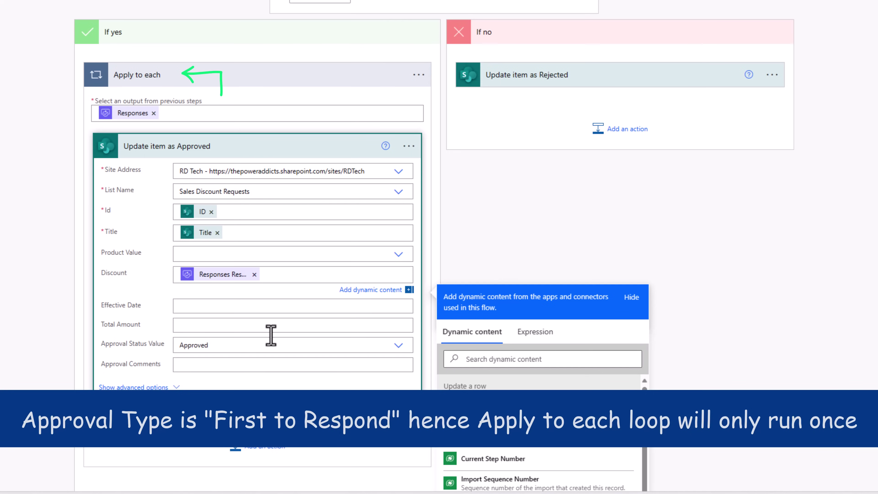
Move the Discount field's dynamic value into the expression editor and trim it to items('Apply_to_each')?['additionalFields'].
left_click(220, 274)
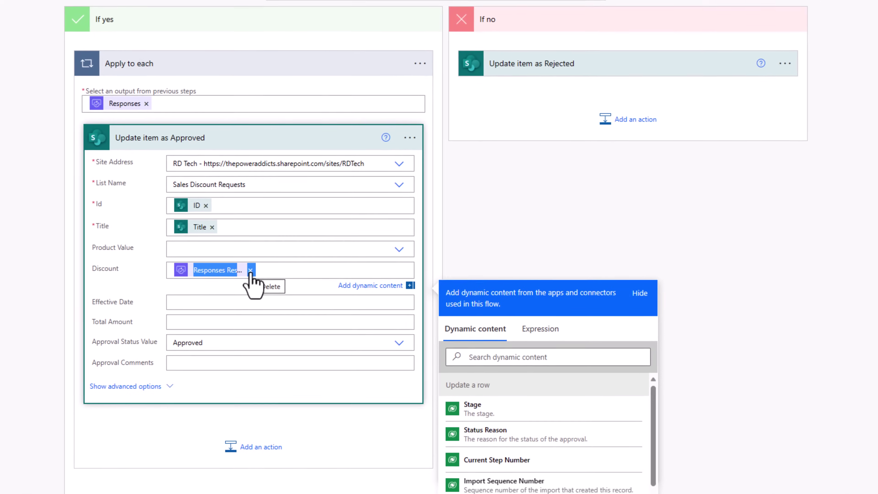
key("BackSpace")
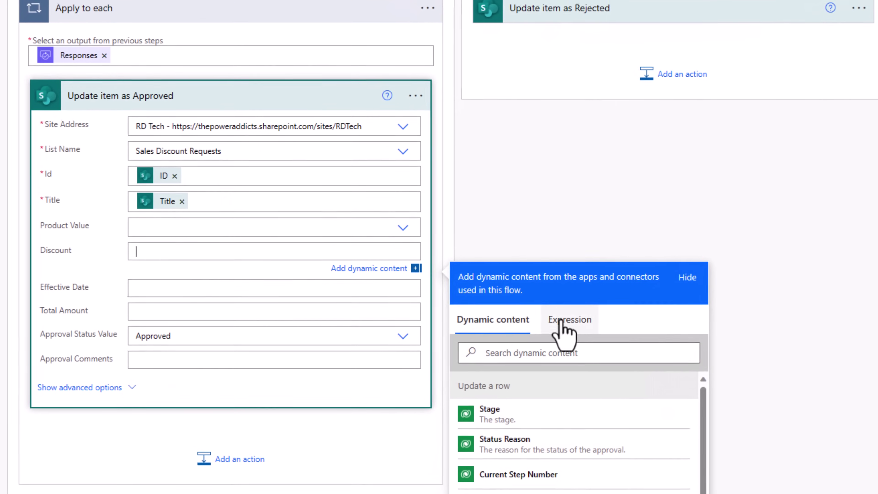
left_click(561, 322)
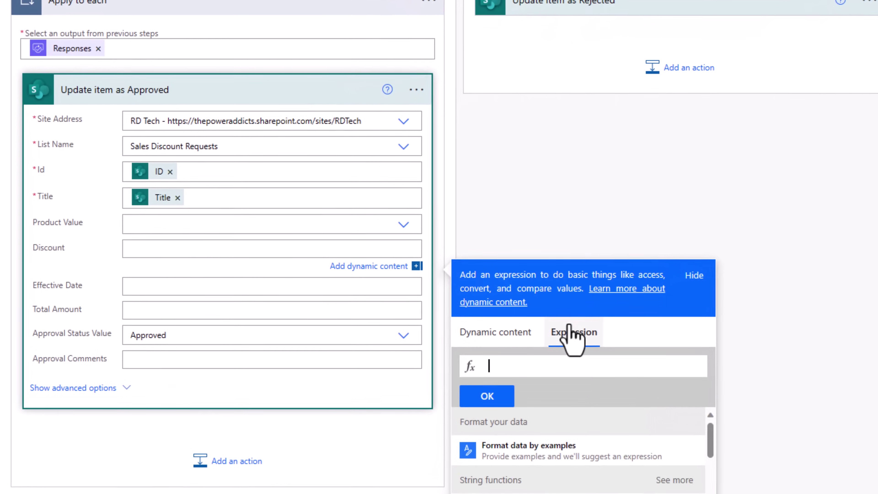
type("'Apply_to_each')?['additionalFields']}")
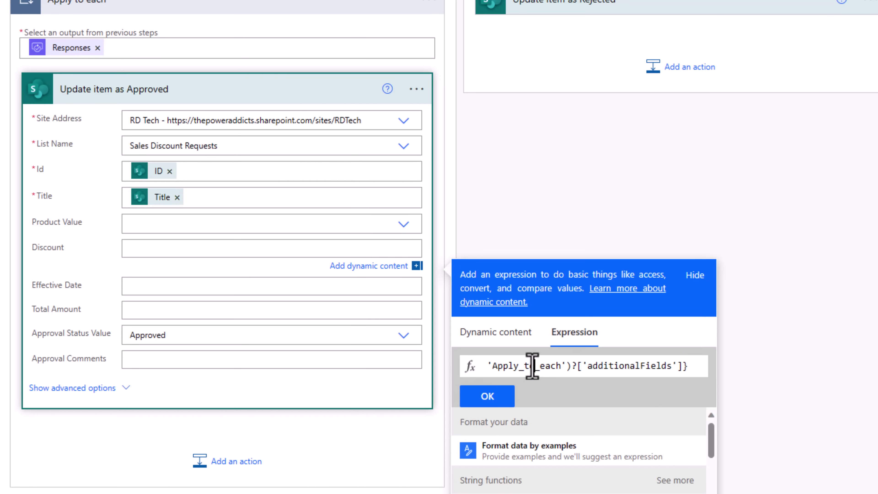
left_click_drag(533, 366, 368, 368)
left_click(528, 374)
key("BackSpace")
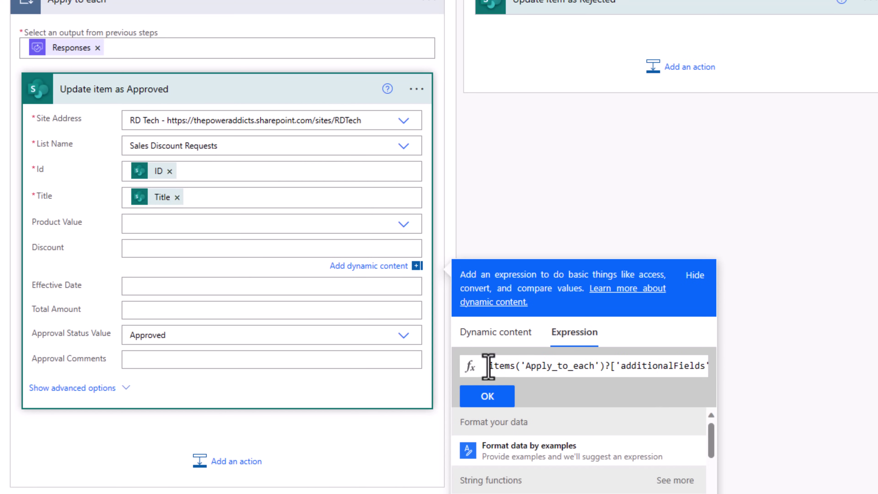
left_click_drag(596, 367, 688, 373)
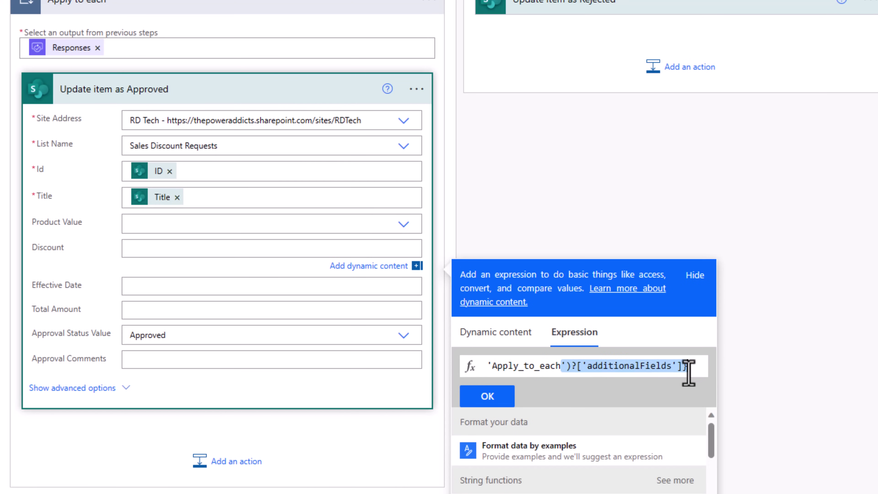
left_click(707, 373)
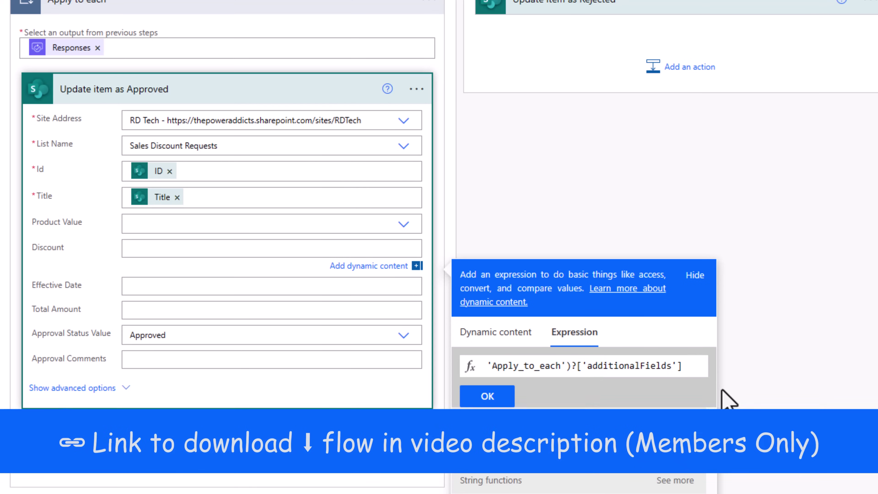
Append ?['discount'] to the expression, copy the full expression and insert it as the Discount value.
type("?")
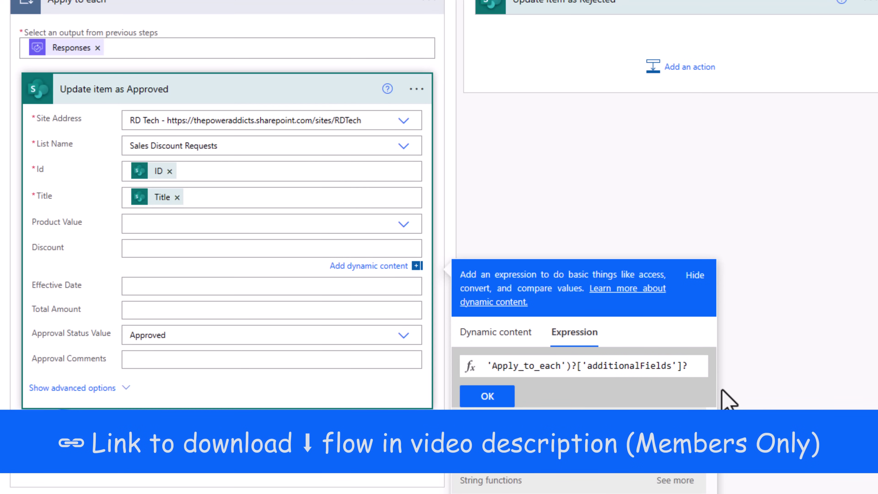
type("['")
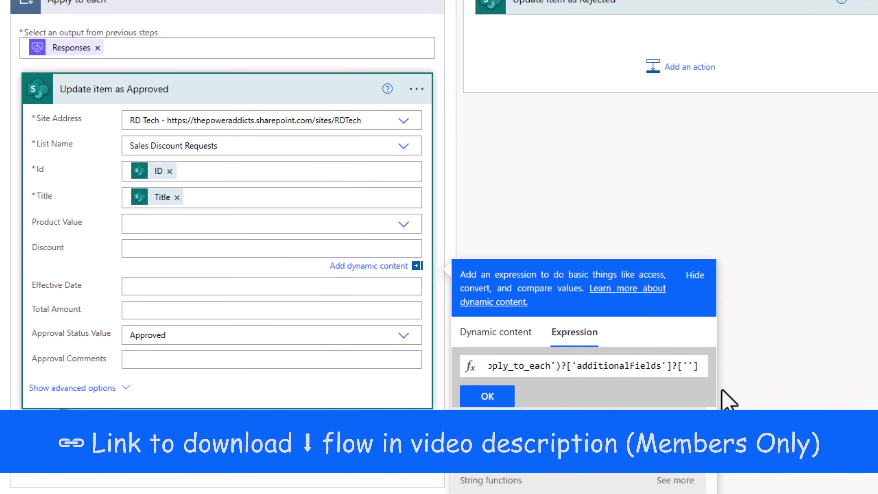
type("discount")
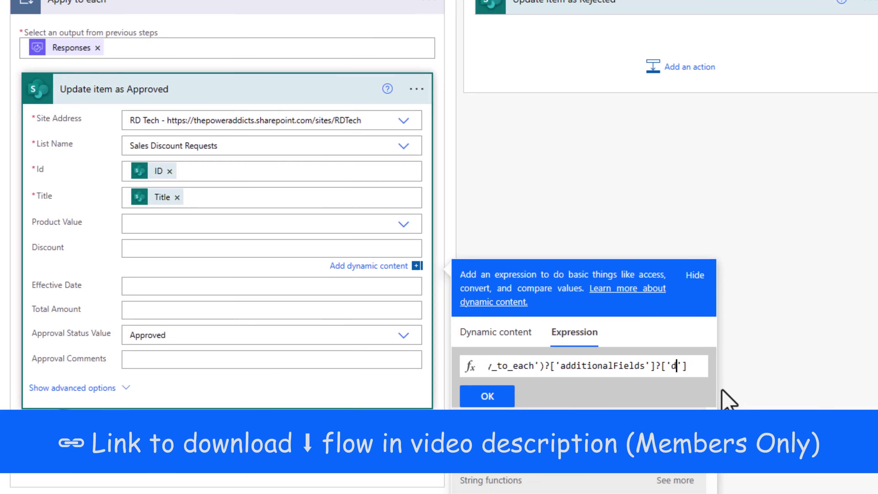
key("ctrl+a")
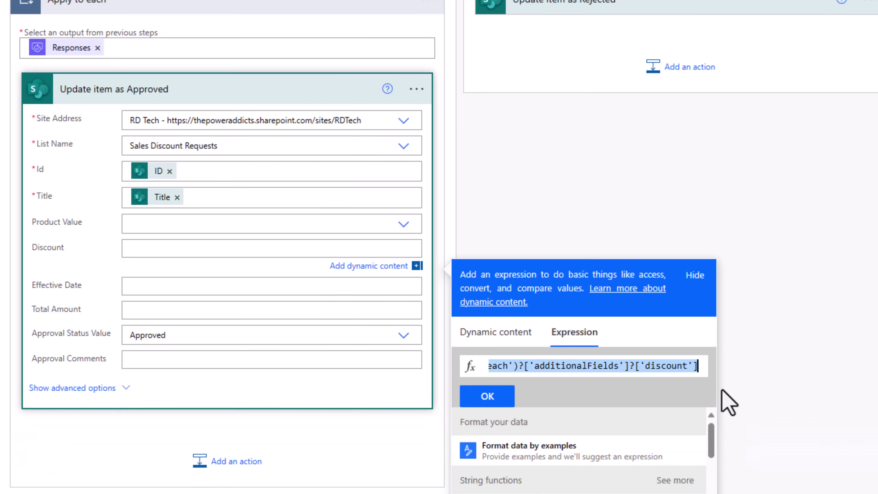
left_click(501, 402)
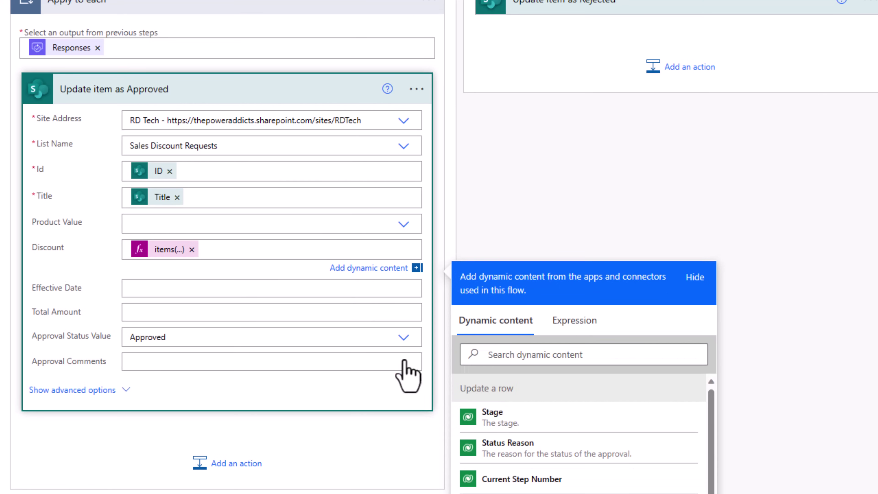
Set Effective Date of Update item as Approved to the expression items('Apply_to_each')?['additionalFields']?['effectiveDate'] and save the flow.
left_click(152, 288)
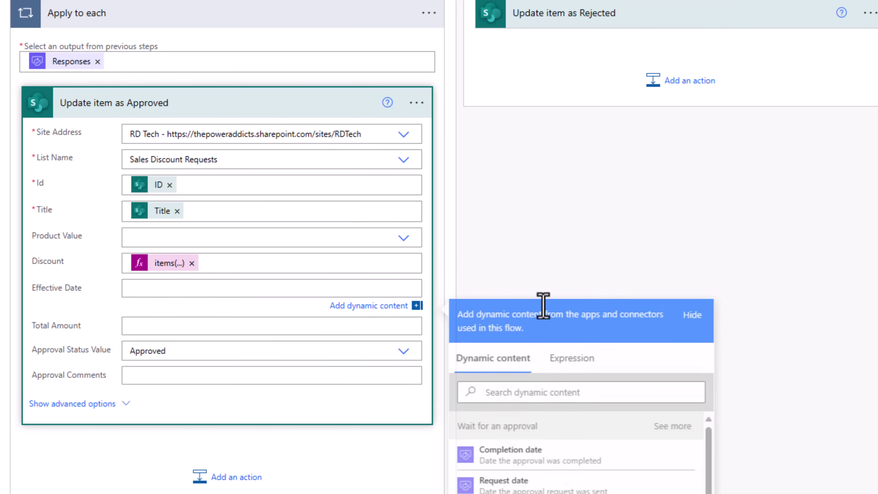
left_click(574, 360)
key("ctrl+v")
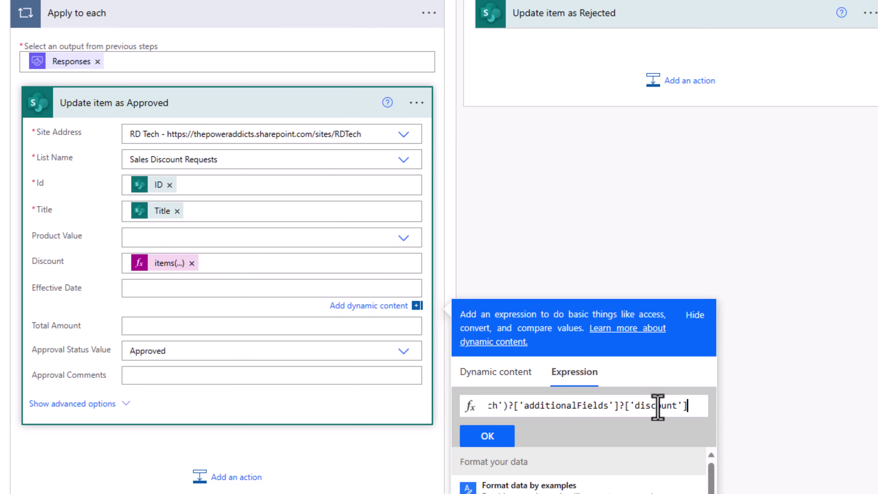
double_click(658, 406)
type("e")
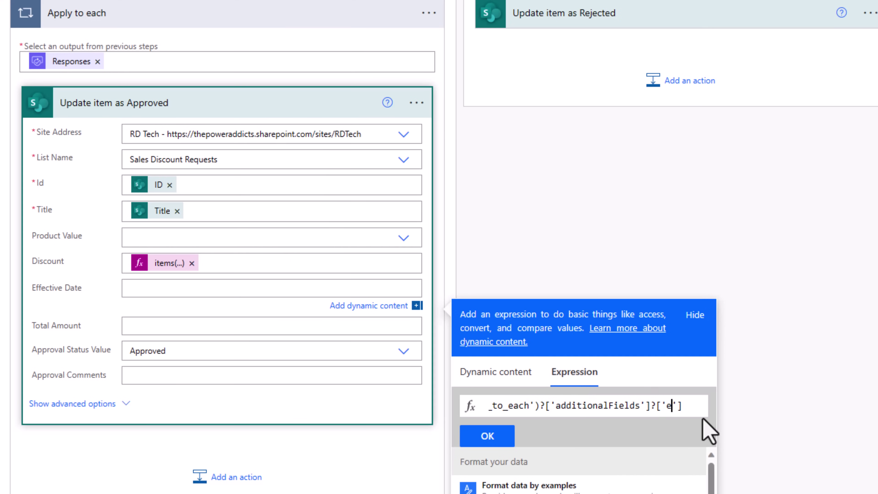
type("ffectiveDate")
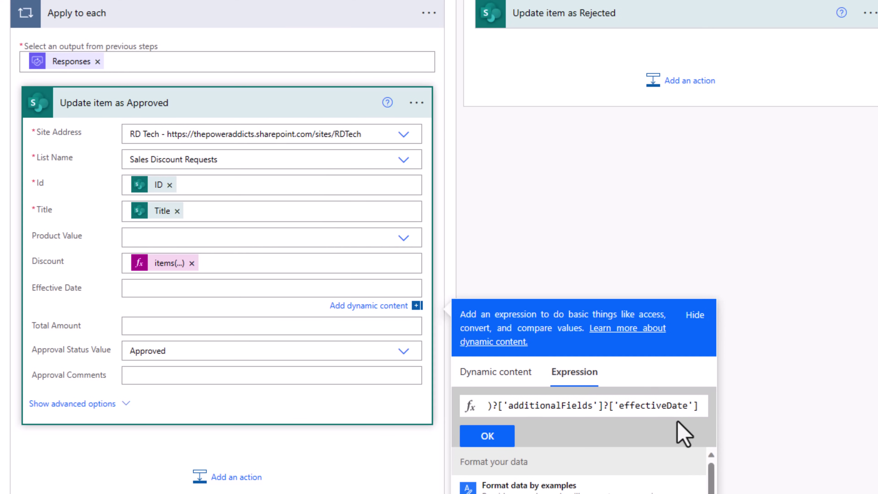
left_click(481, 437)
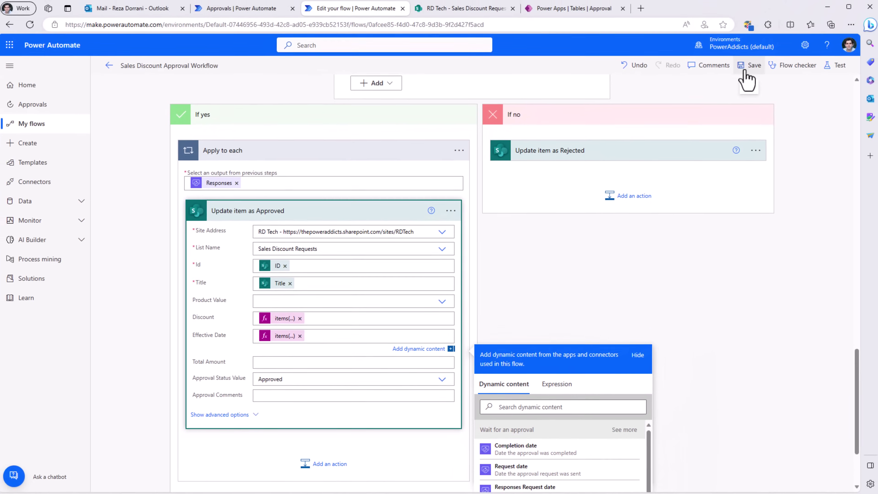
left_click(748, 68)
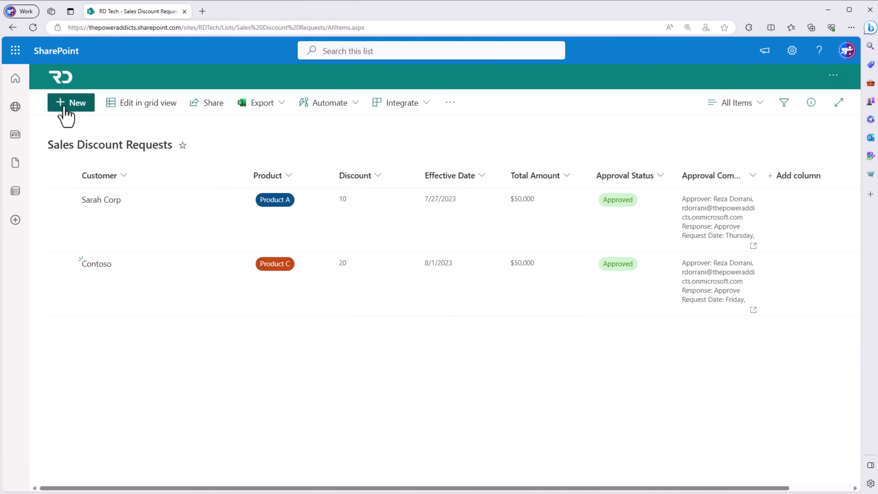
Create a Sales Discount Requests item in SharePoint for RD Tech, Product B, discount 10, total amount 10000, effective date July 26, 2023.
left_click(71, 102)
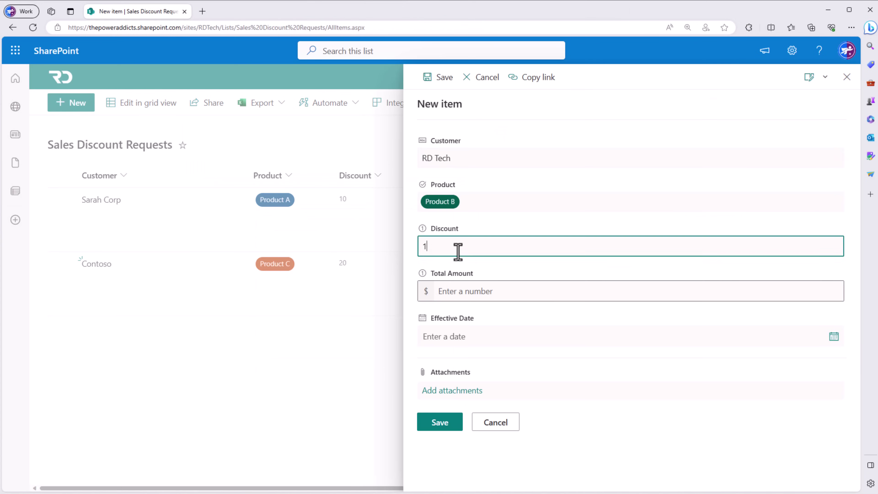
type("10")
left_click(625, 295)
type("10000")
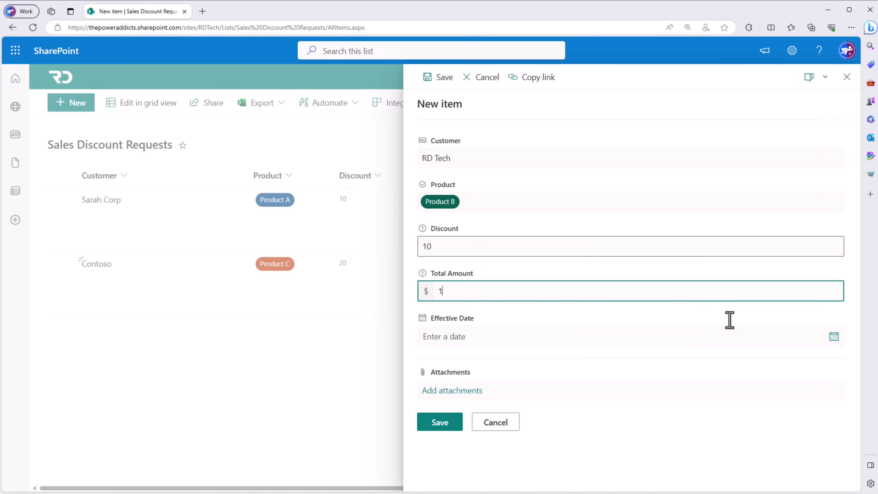
left_click(832, 338)
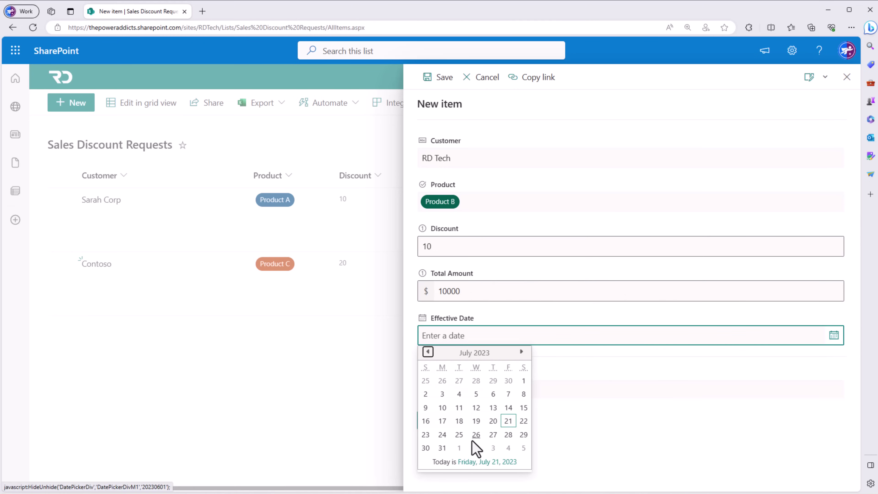
left_click(471, 437)
left_click(446, 426)
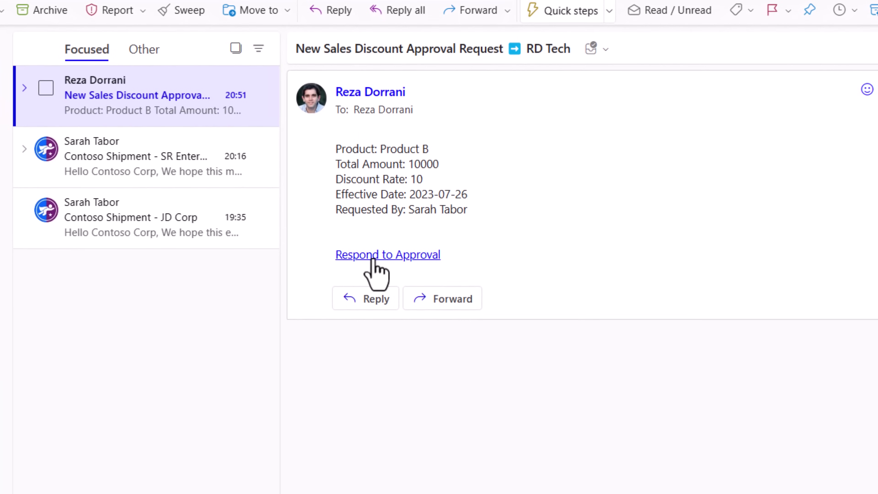
Open the Respond to Approval link in the RD Tech approval email and review the request's details and editable fields.
left_click(373, 258)
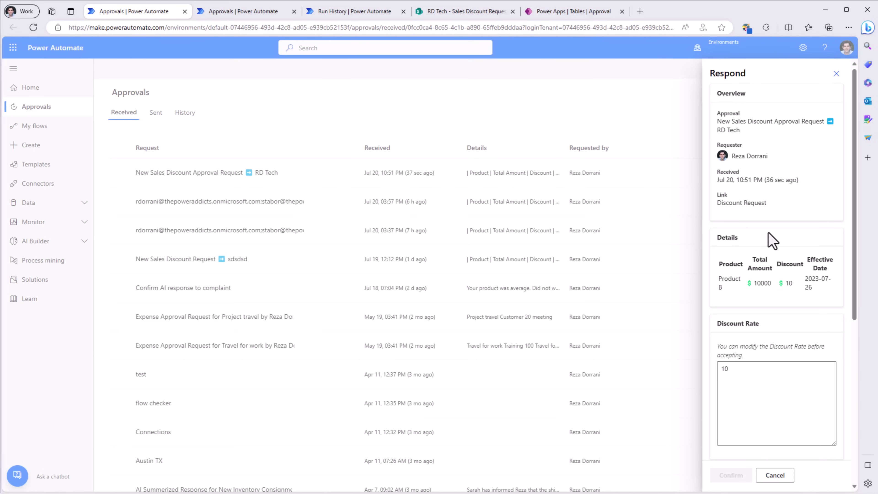
scroll(738, 308, "down", 2)
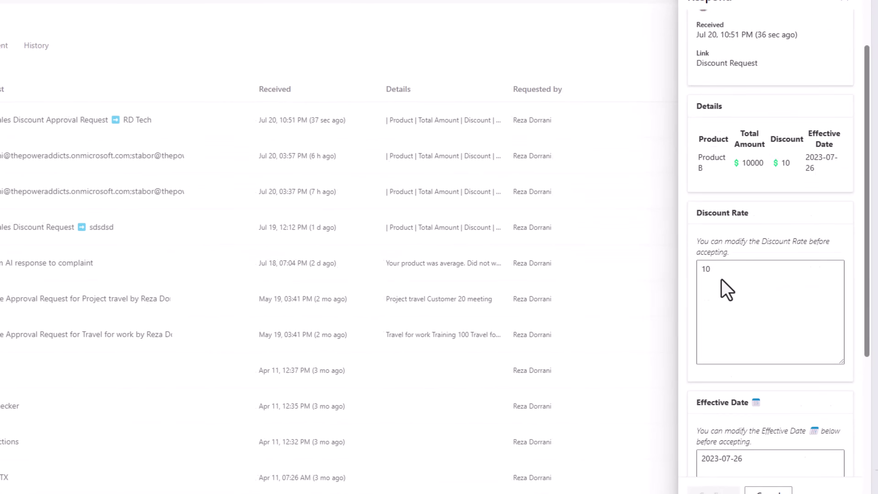
scroll(726, 290, "down", 5)
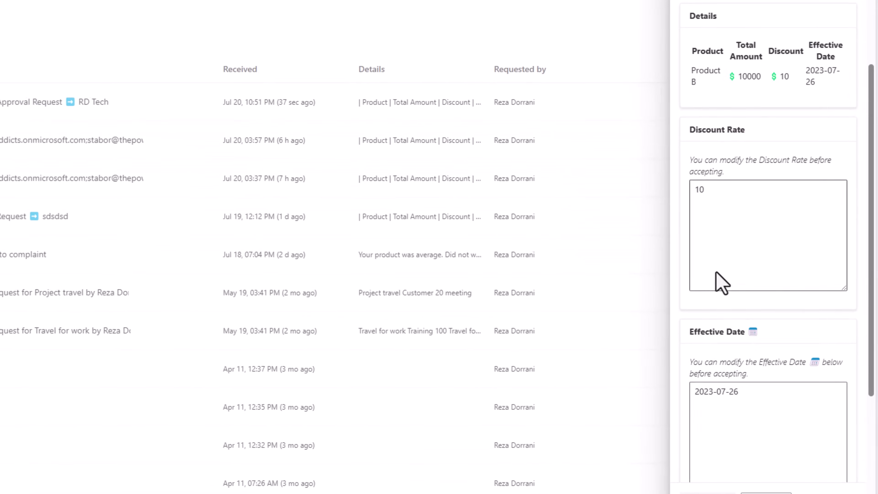
scroll(733, 124, "up", 2)
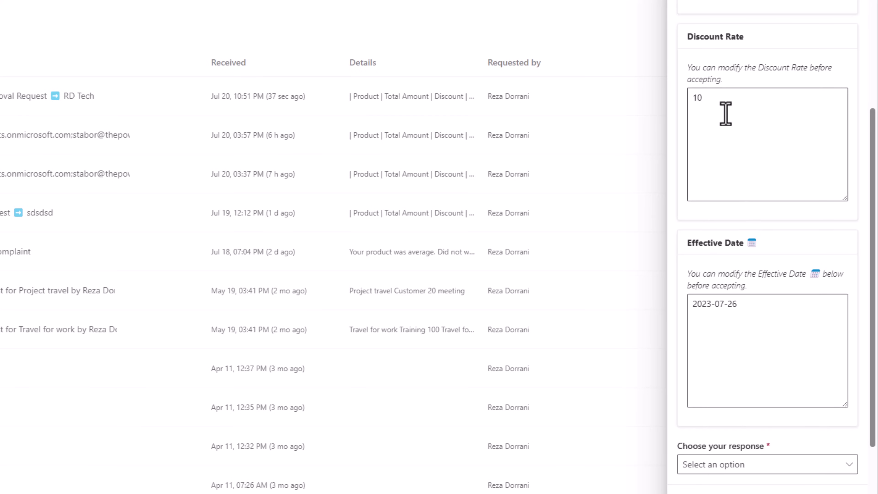
Change the approval's Discount Rate to 15 and its Effective Date to 2023-07-28.
double_click(794, 117)
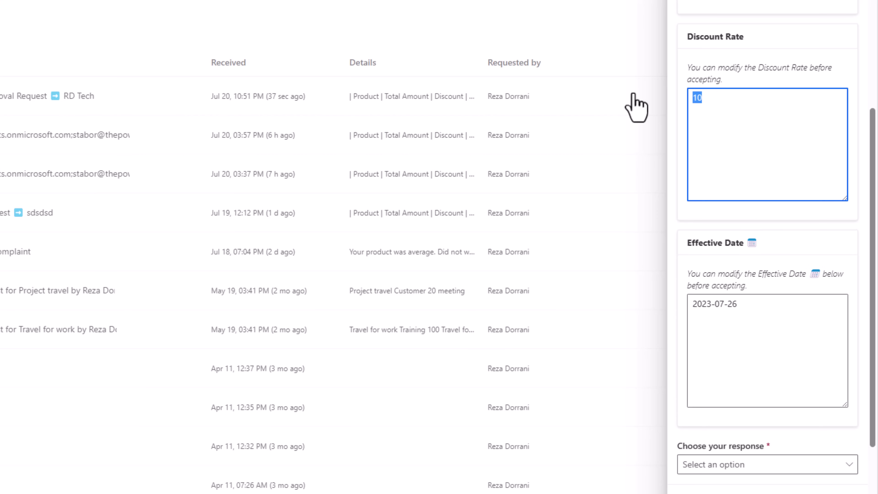
type("15")
left_click(721, 305)
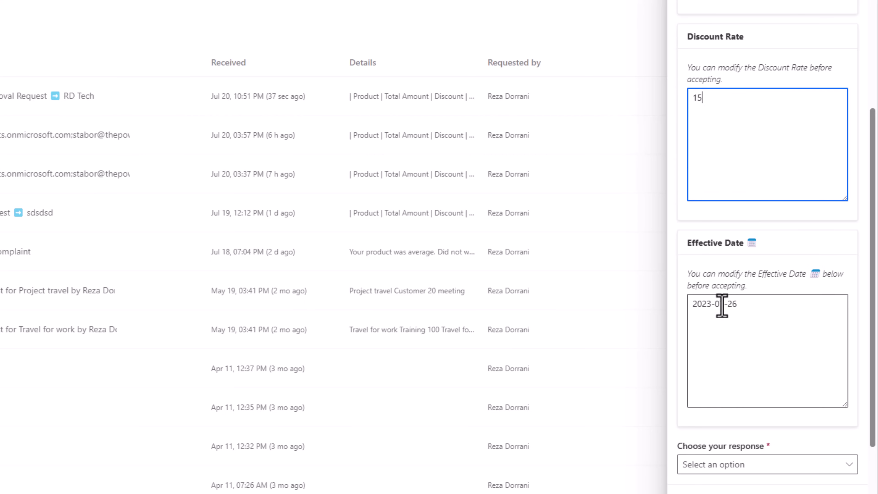
left_click_drag(729, 304, 741, 298)
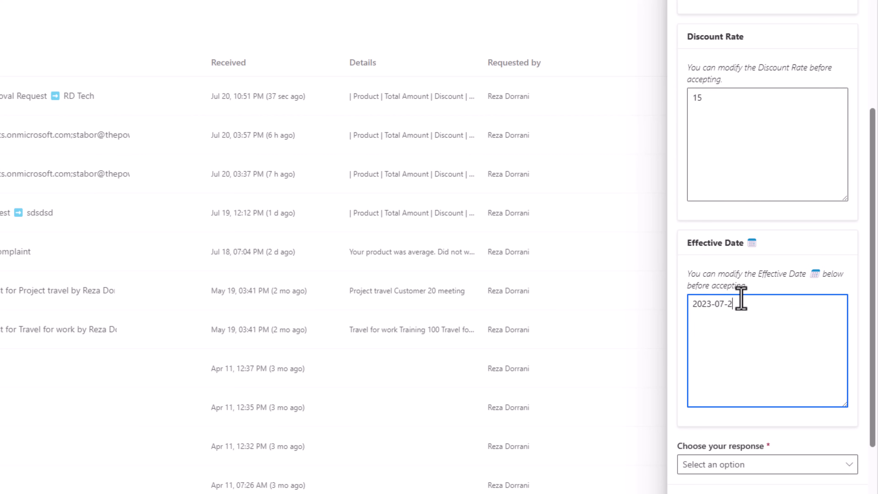
Submit the response as Approve and select the RD Tech item in the Sales Discount Requests list to check its values.
scroll(736, 349, "down", 5)
left_click(736, 353)
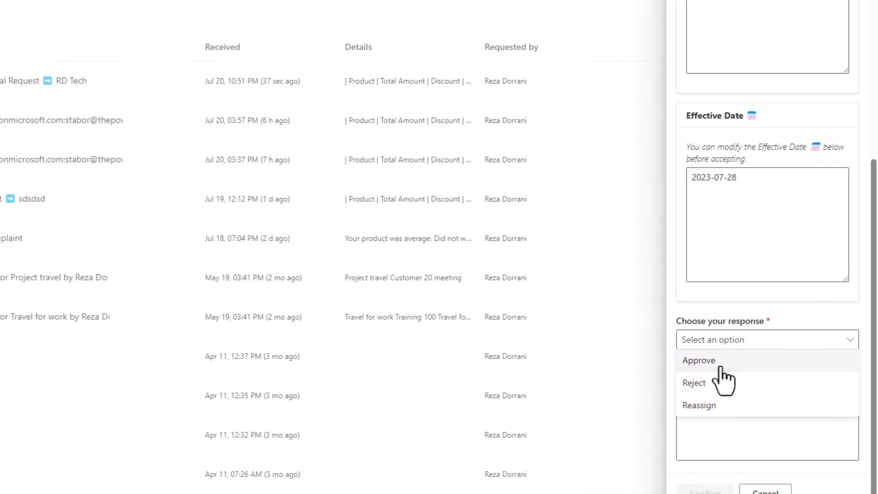
left_click(720, 361)
left_click(704, 472)
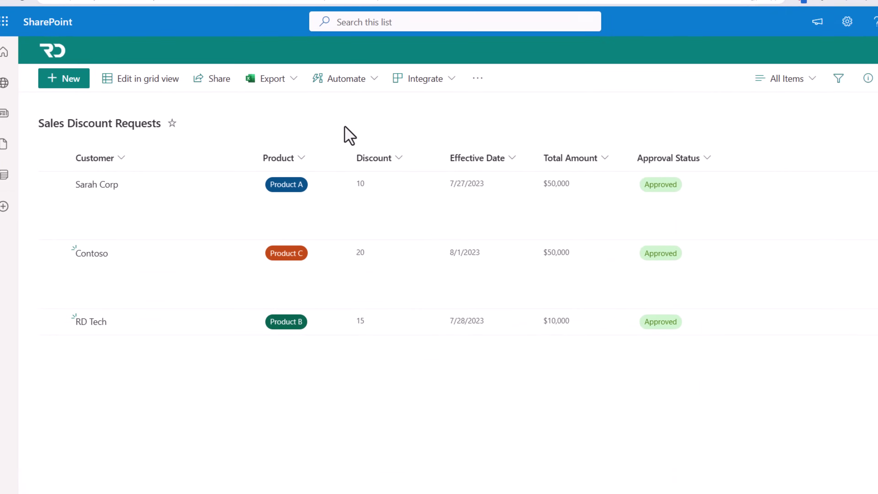
left_click(62, 325)
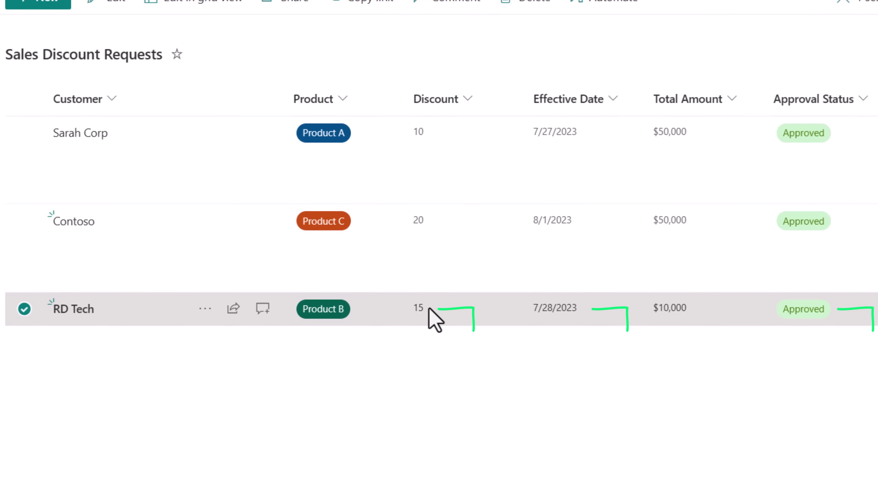